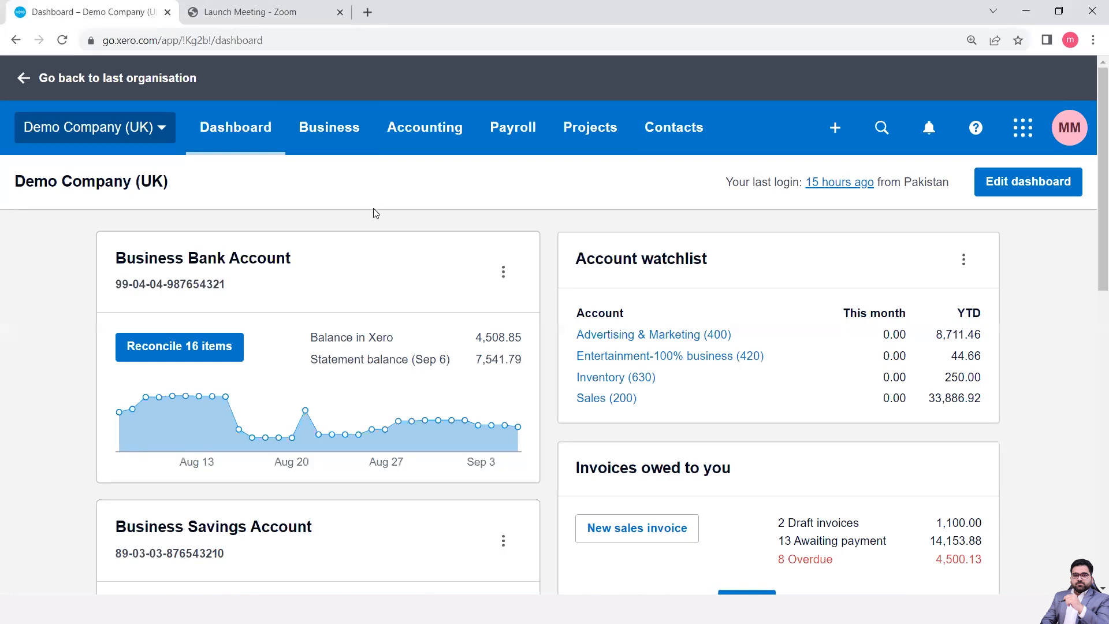
Switch to the Legacy Services organisation and open its chart of accounts
click(122, 138)
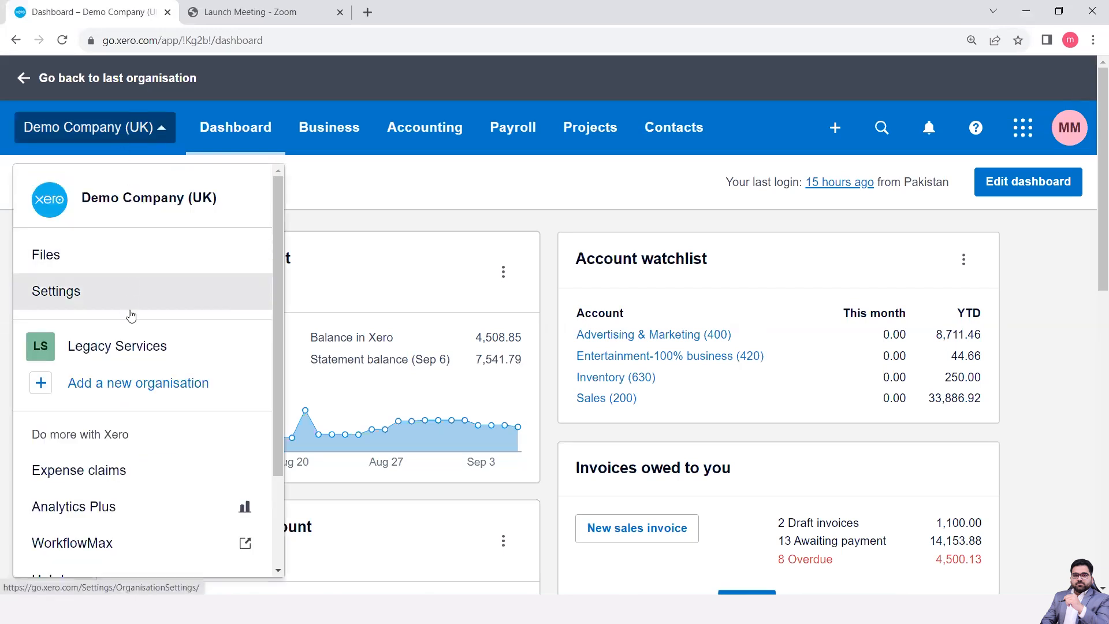
click(131, 346)
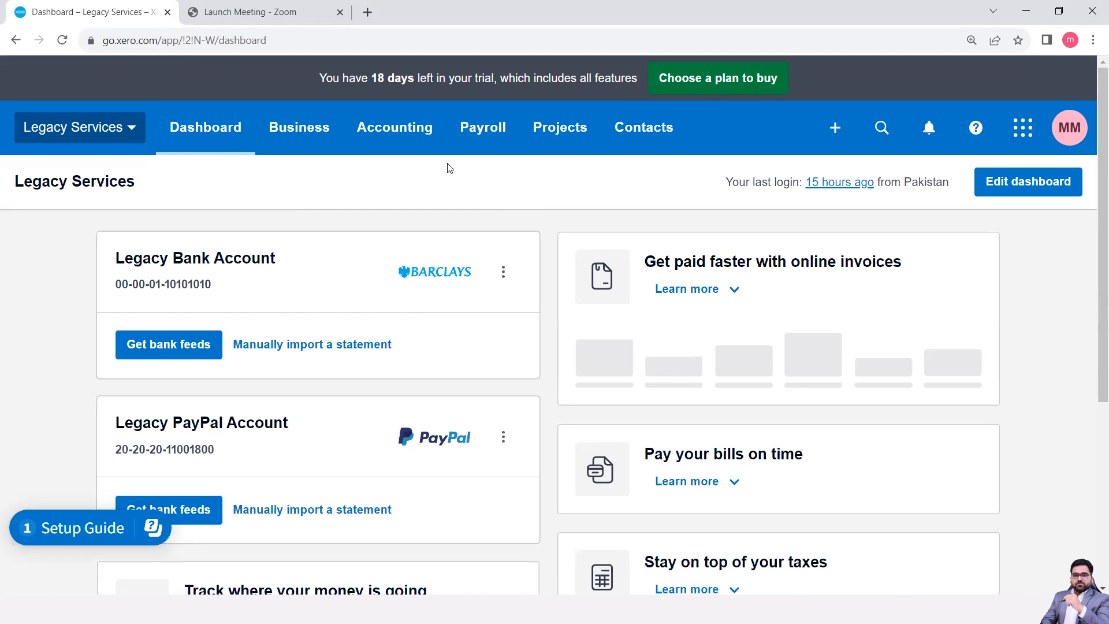
click(413, 133)
scroll(437, 364, down, 4)
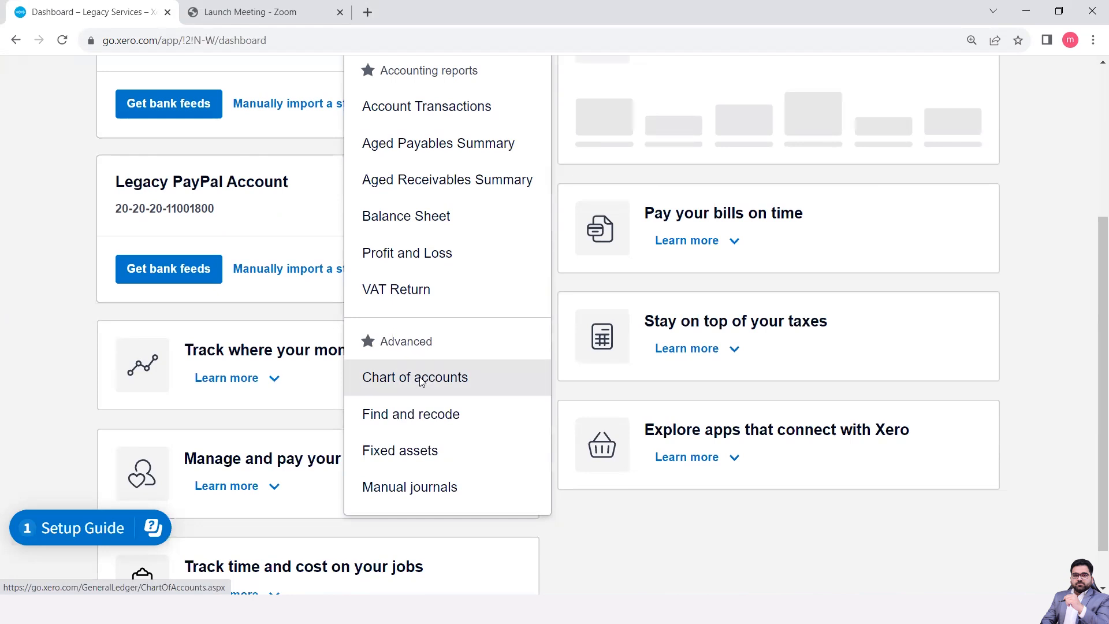
click(422, 383)
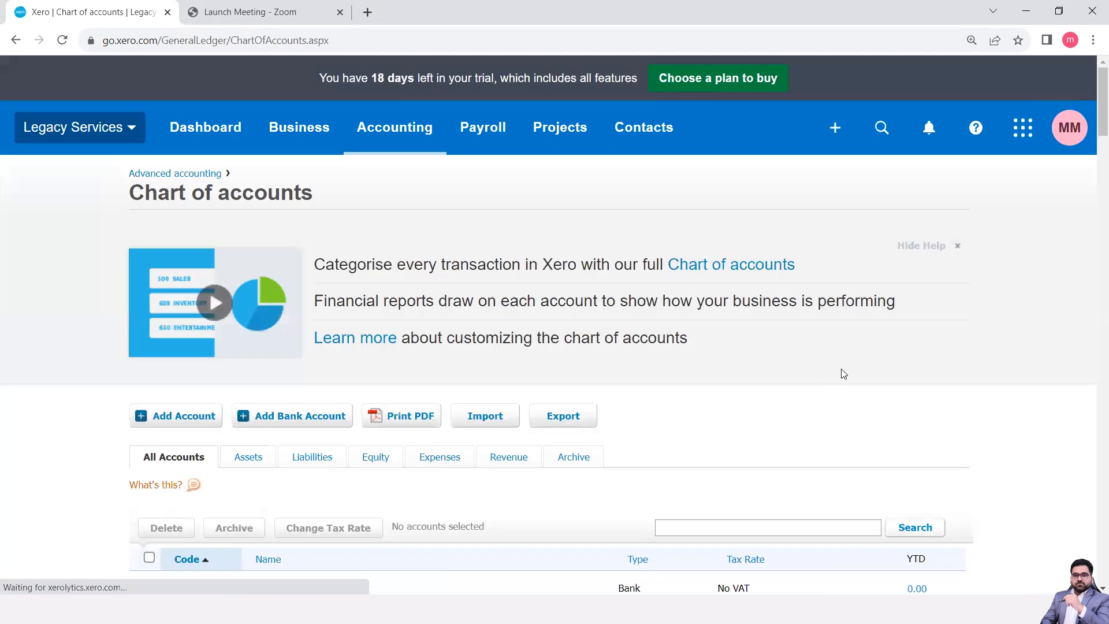
Review the first accounts in the chart of accounts, examining their codes, names, types and tax rates
scroll(1007, 446, down, 5)
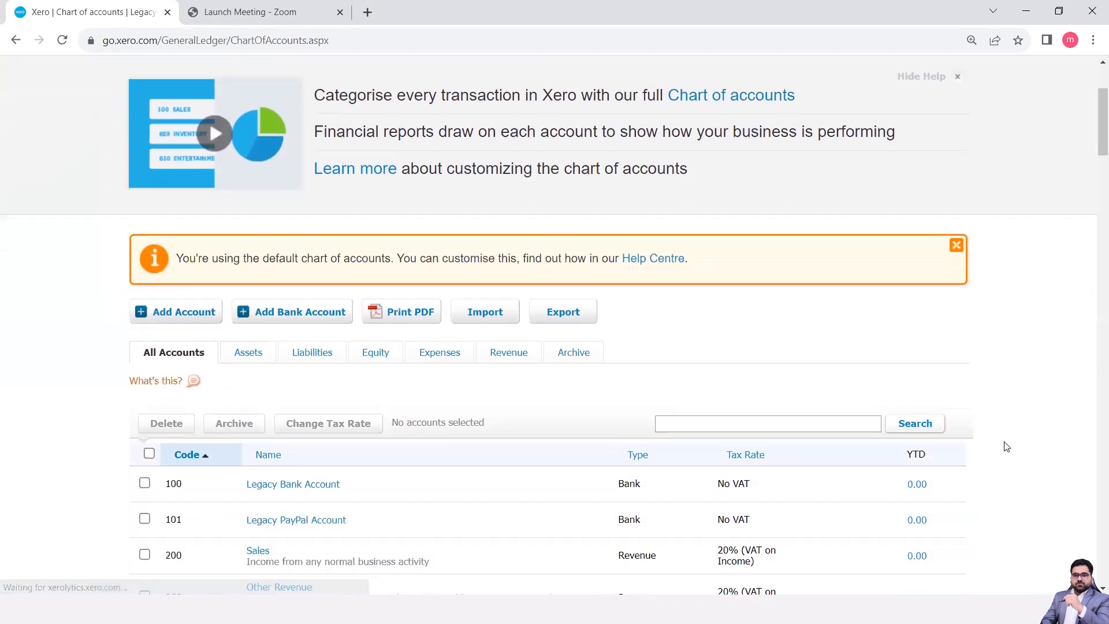
scroll(1006, 447, down, 3)
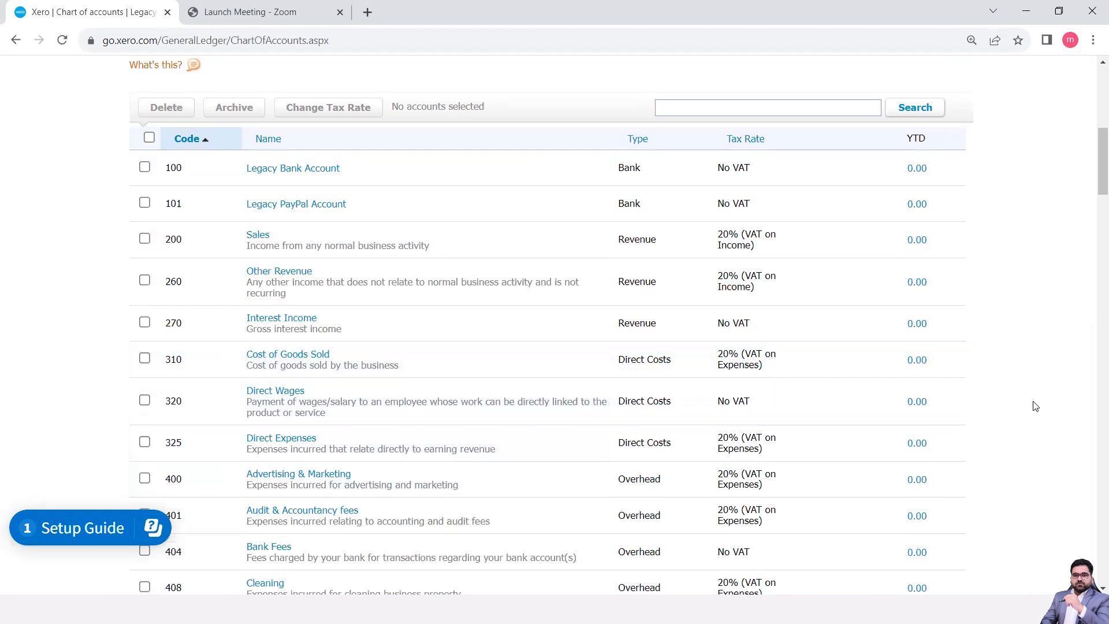
scroll(1035, 405, down, 4)
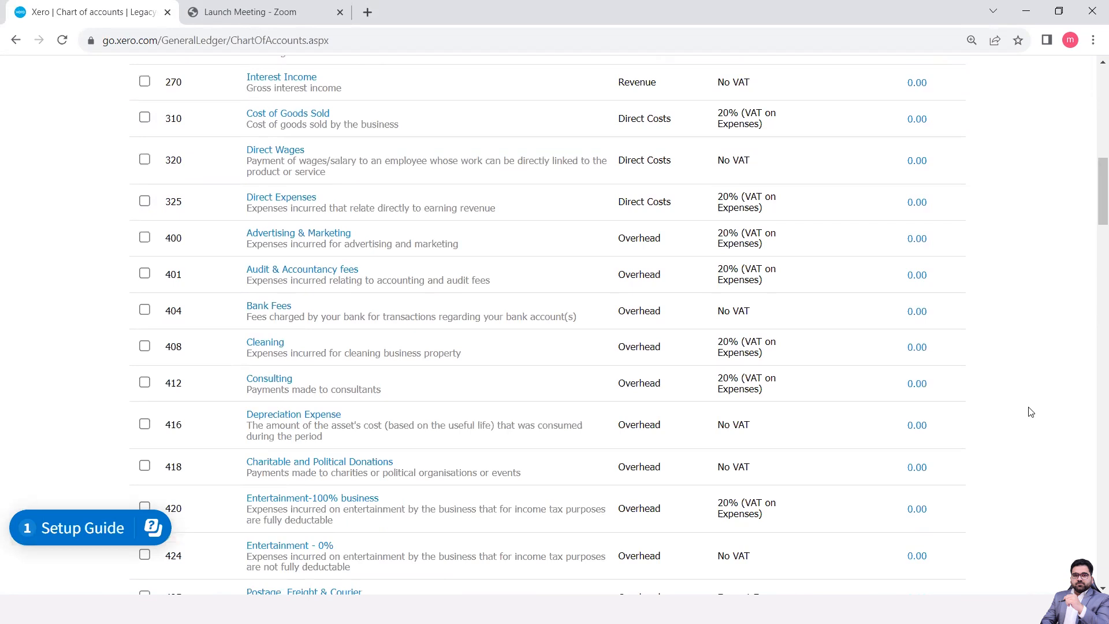
key(ctrl+plus)
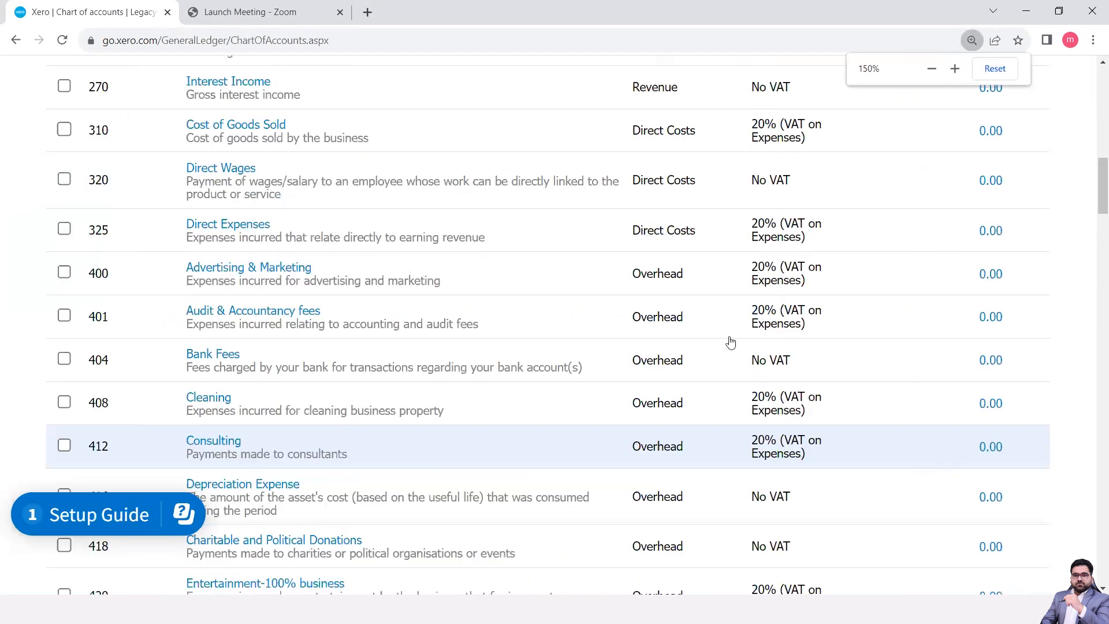
scroll(730, 342, up, 5)
scroll(731, 342, up, 2)
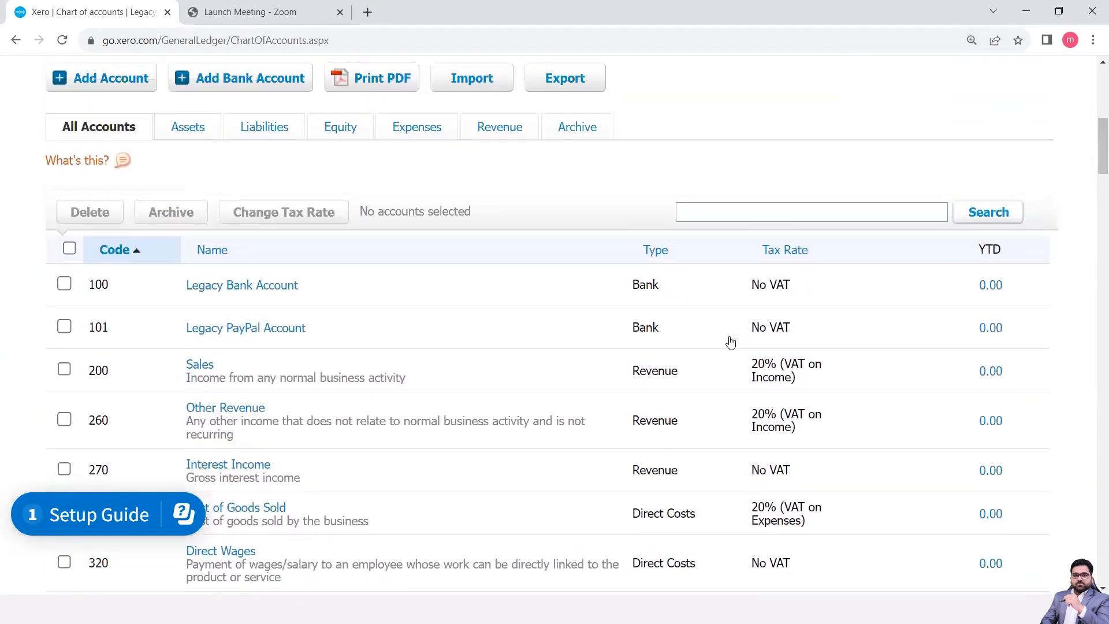
key(ctrl+minus)
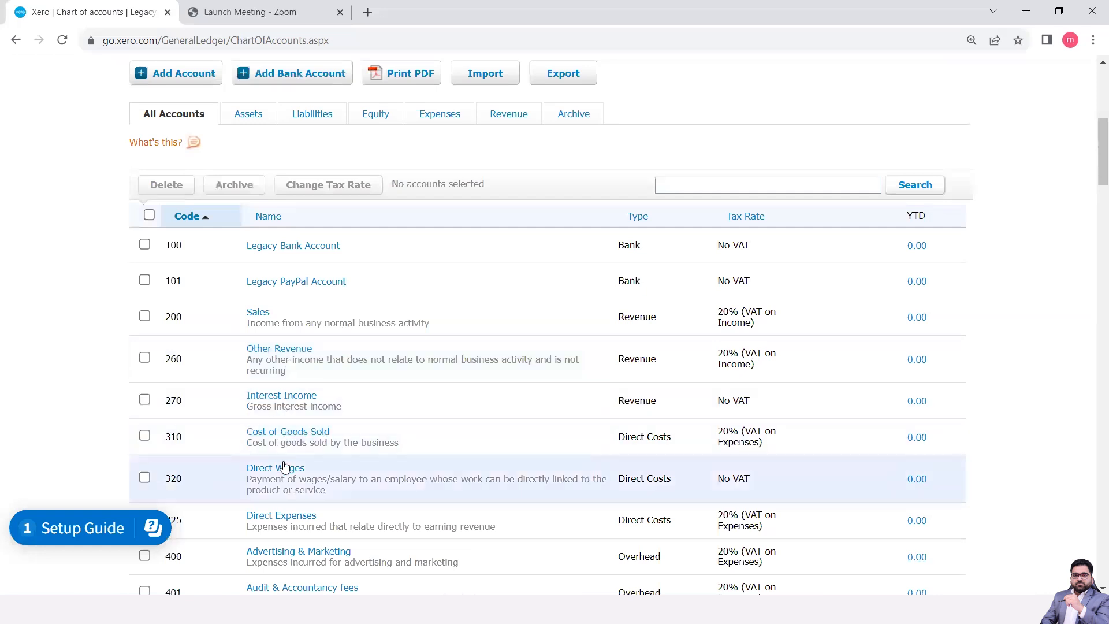
scroll(307, 471, down, 3)
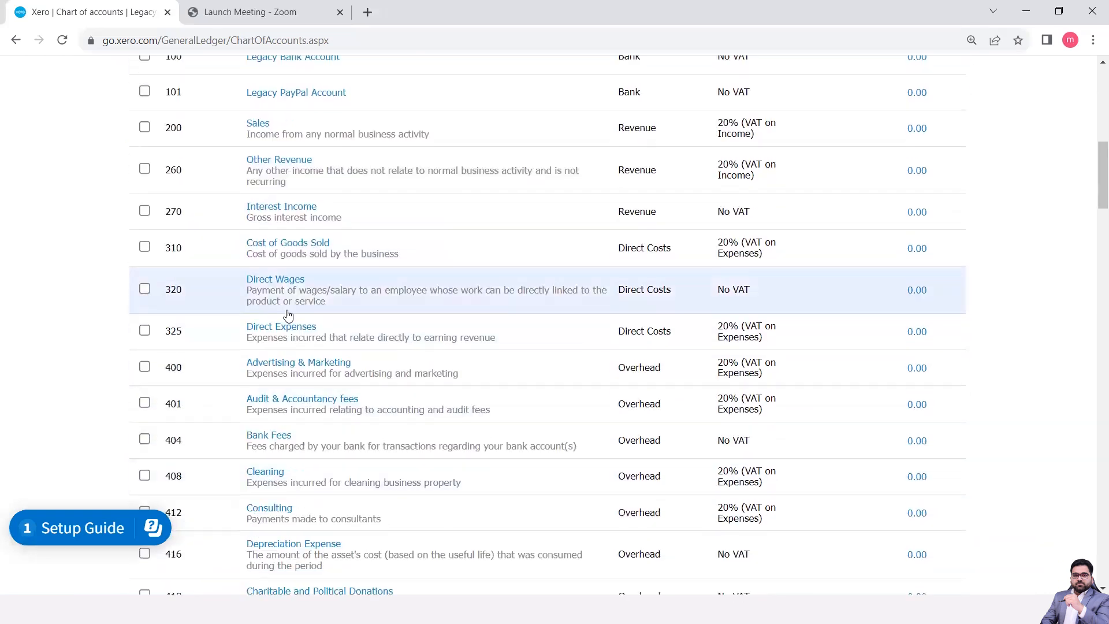
scroll(285, 315, up, 4)
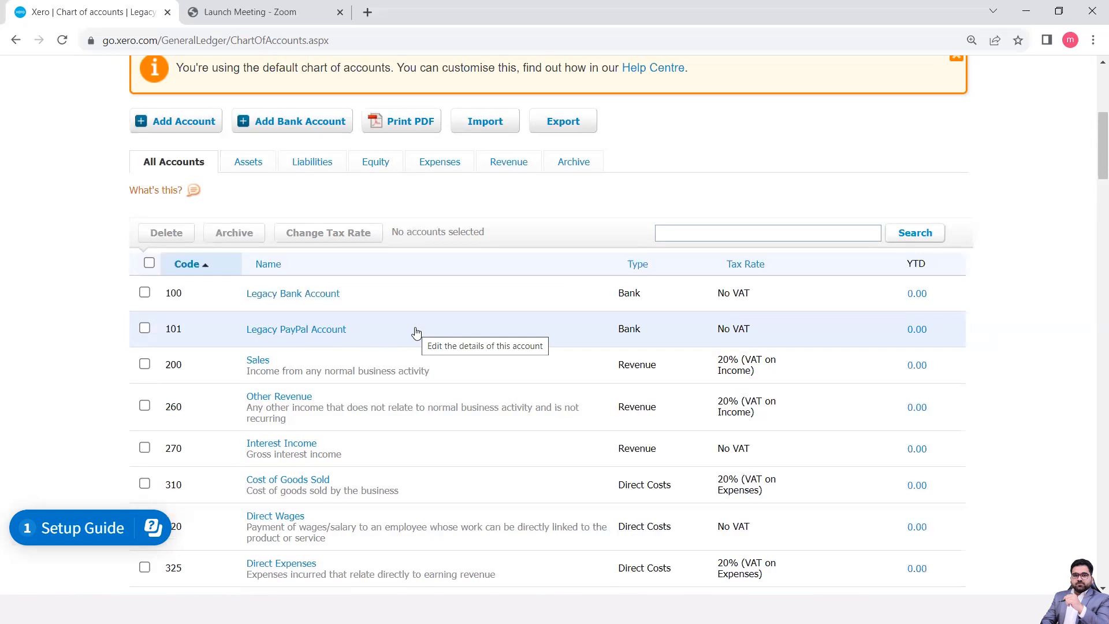
Examine the overhead, expense and asset accounts further down the chart, including the locked Accounts Receivable account
scroll(416, 332, down, 10)
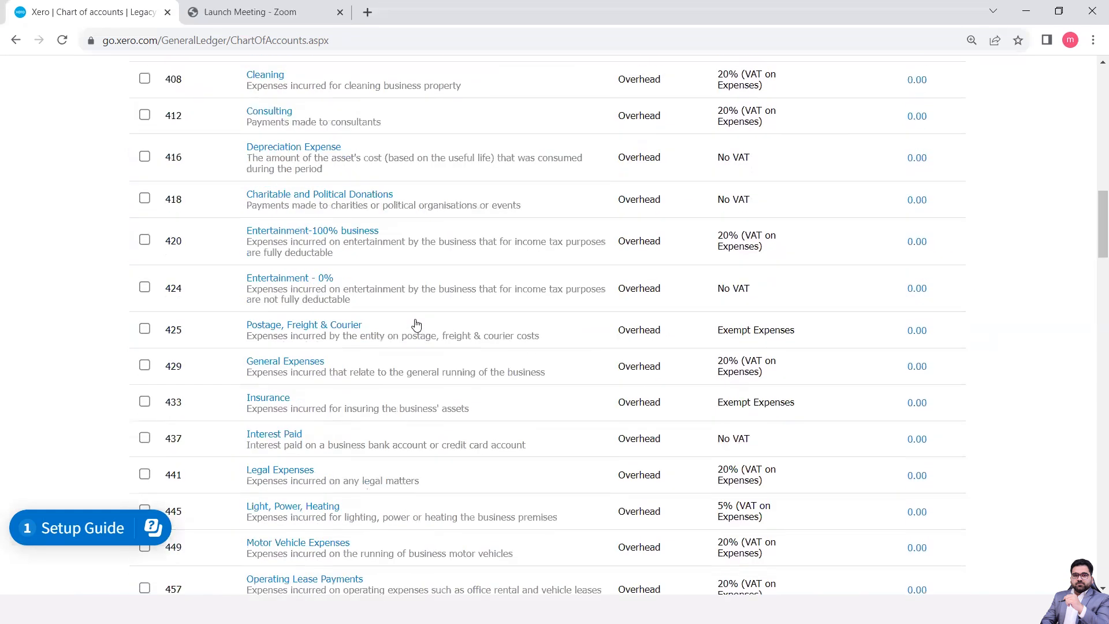
scroll(416, 325, down, 11)
scroll(416, 325, down, 5)
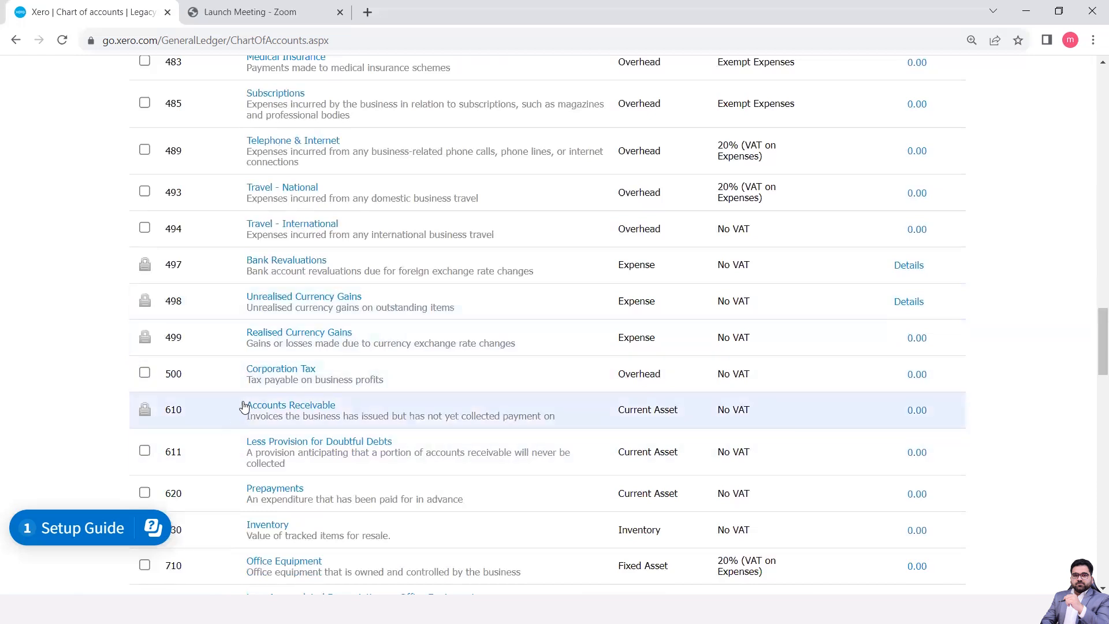
scroll(243, 406, down, 2)
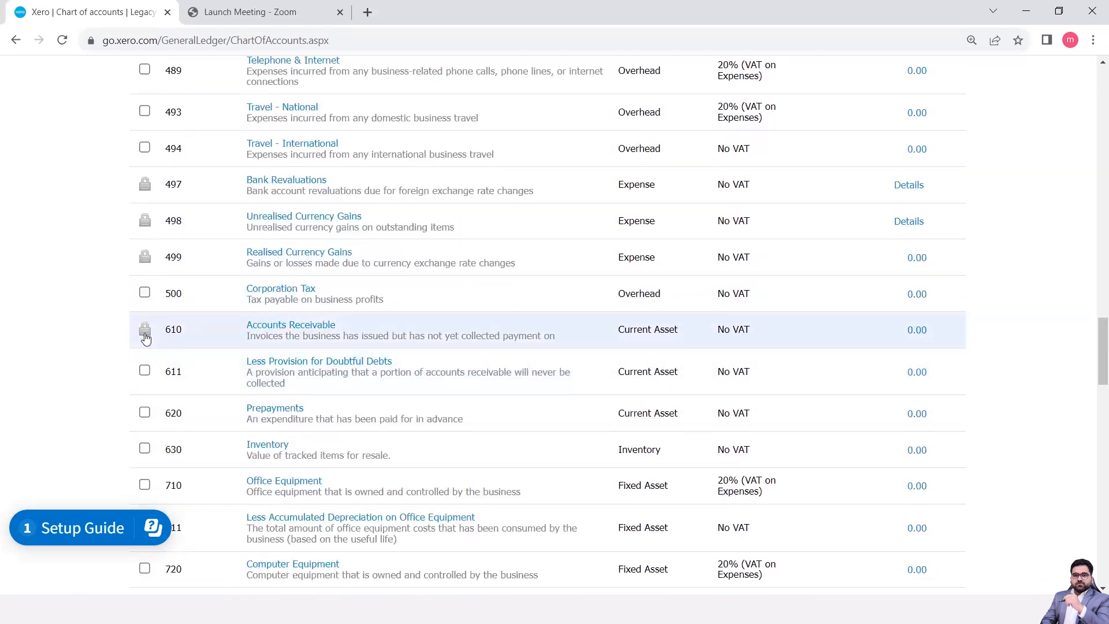
drag(228, 349, 233, 372)
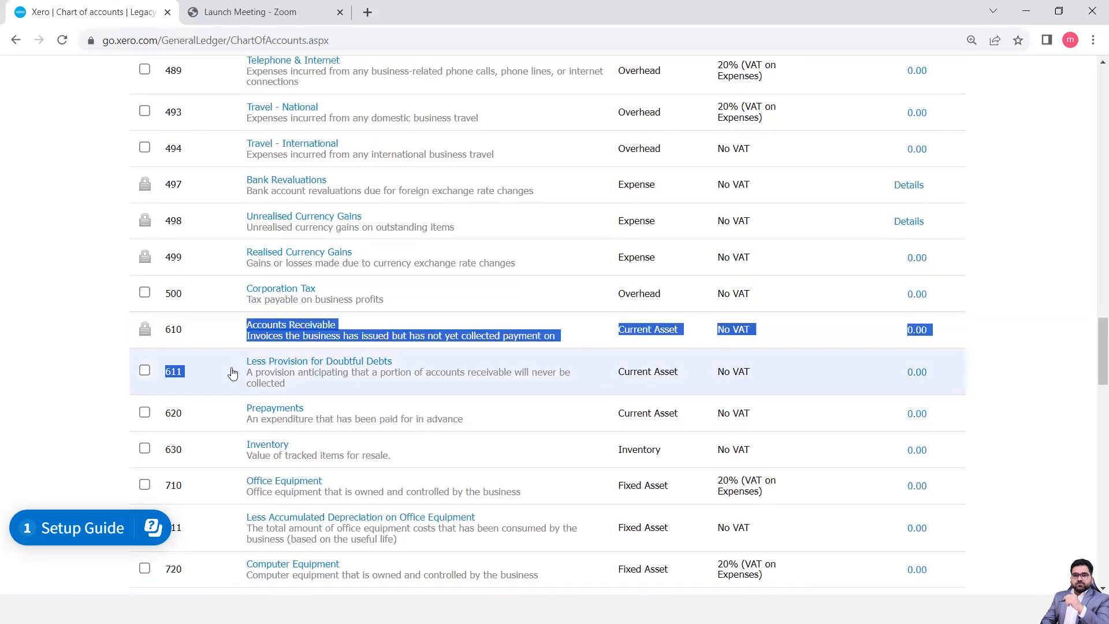
click(58, 393)
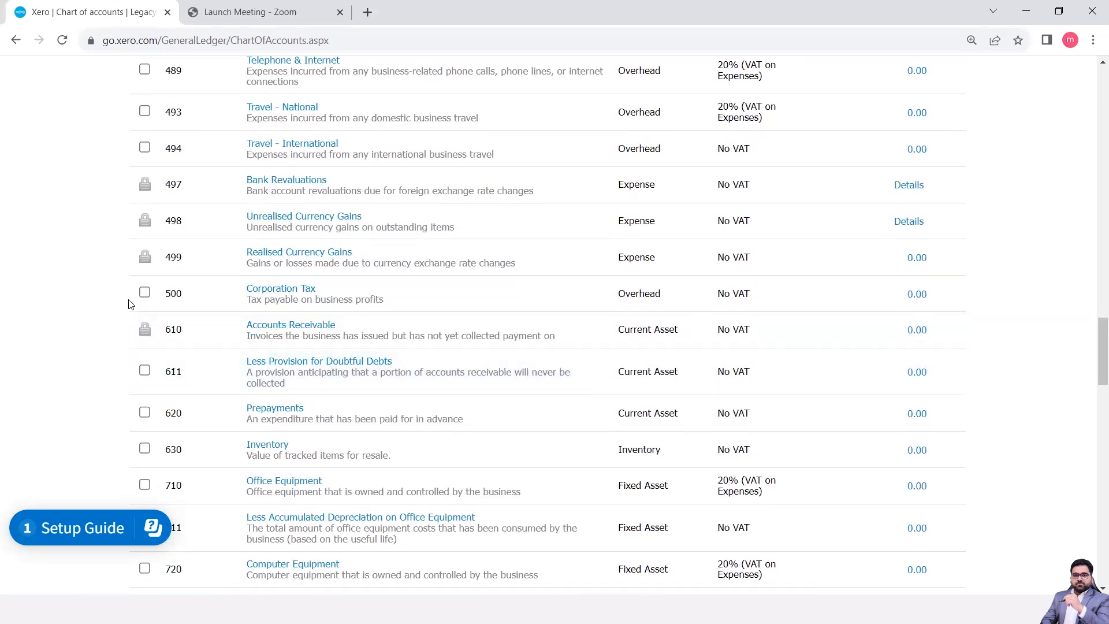
scroll(73, 363, up, 10)
scroll(73, 364, up, 12)
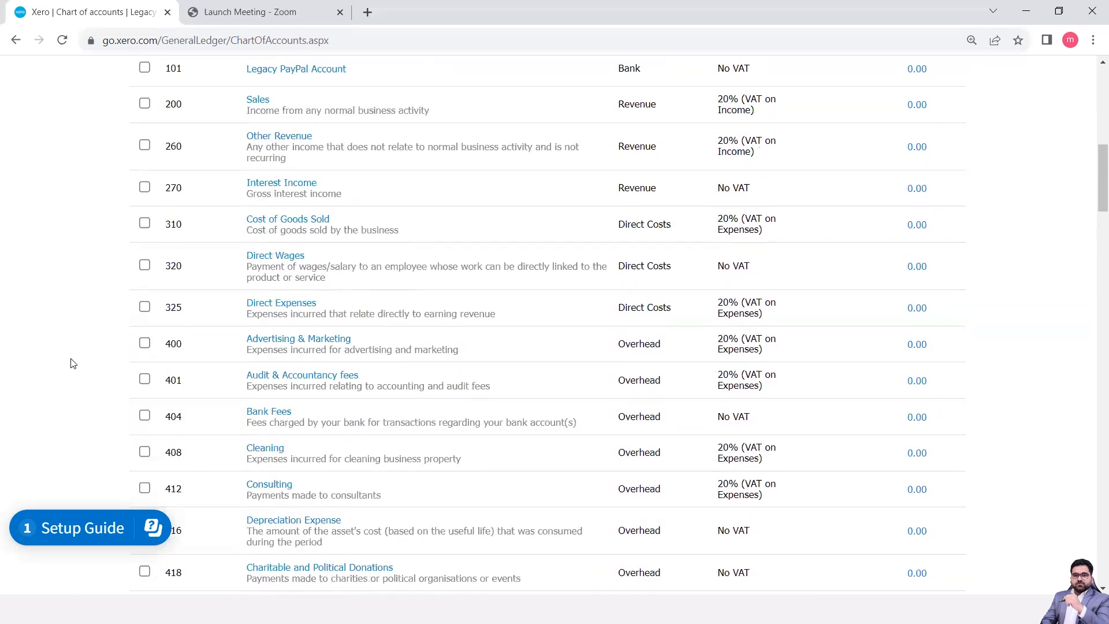
scroll(74, 363, up, 9)
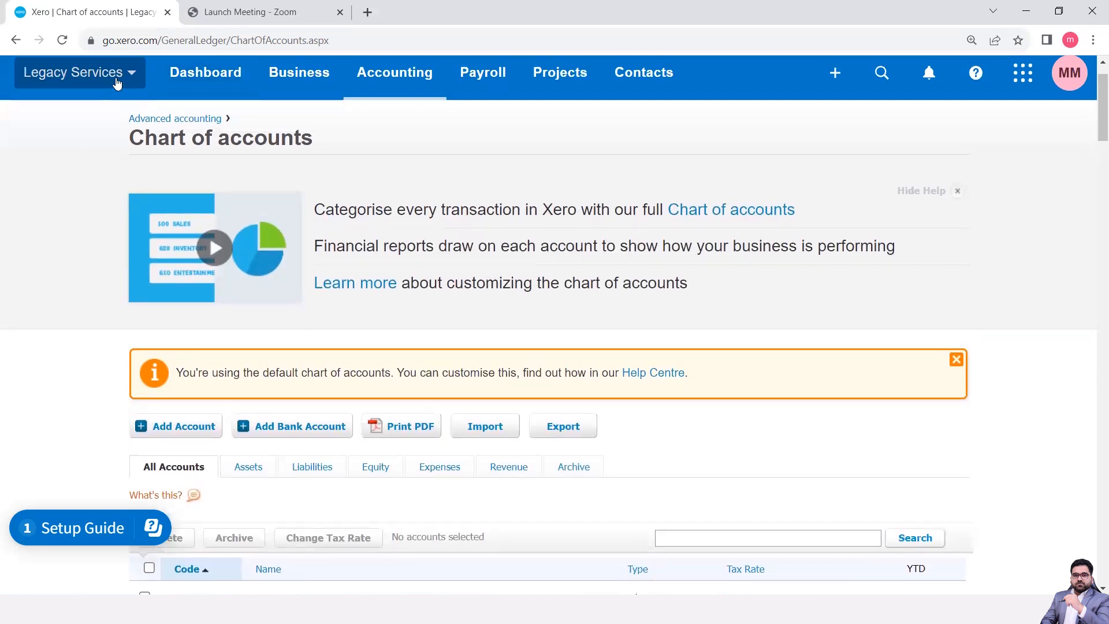
click(384, 86)
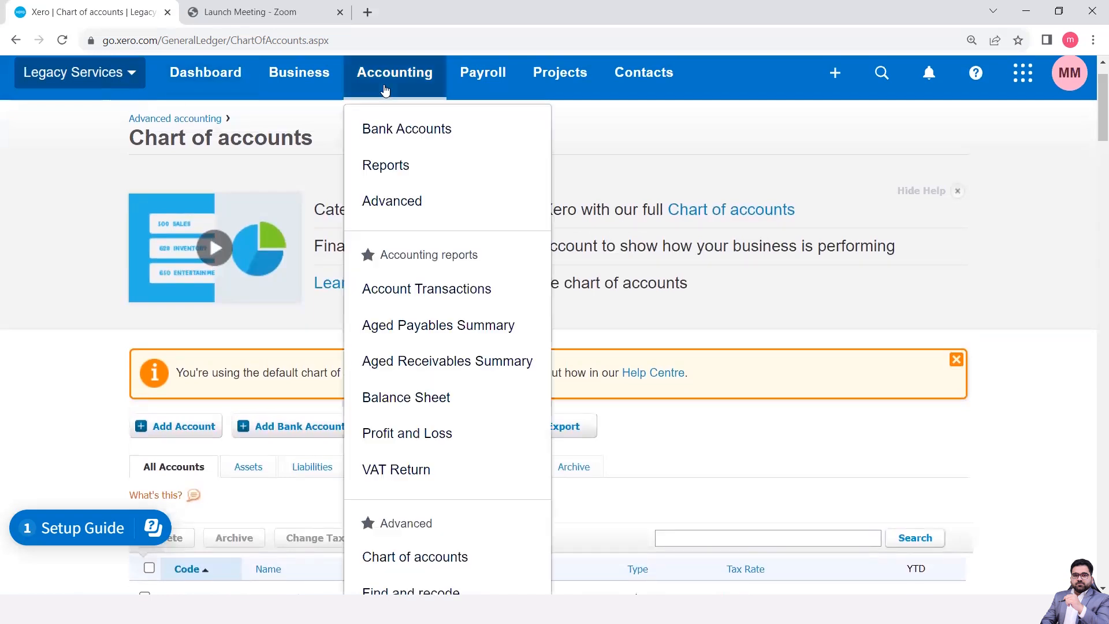
scroll(432, 301, down, 4)
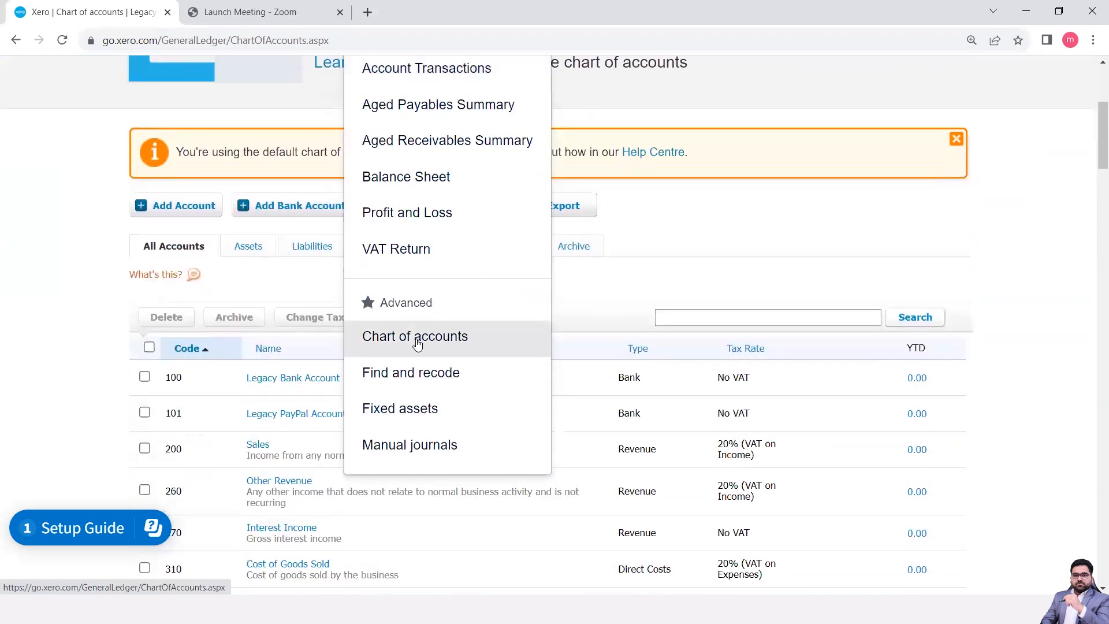
scroll(145, 277, up, 5)
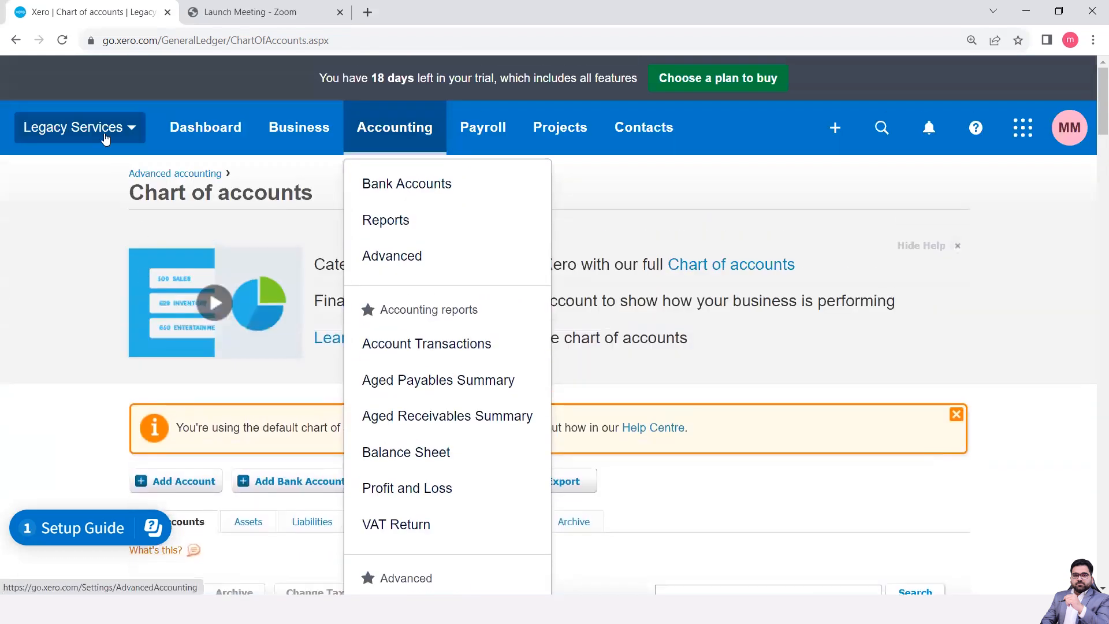
Open the Legacy Services organisation settings and go on to the advanced accounting settings
click(56, 128)
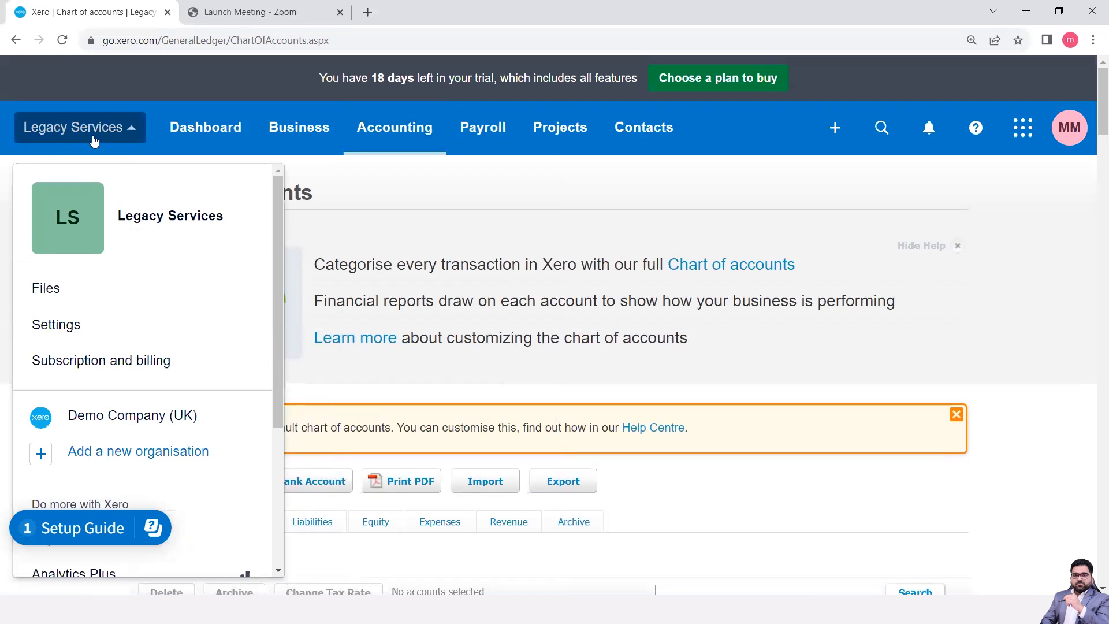
click(65, 335)
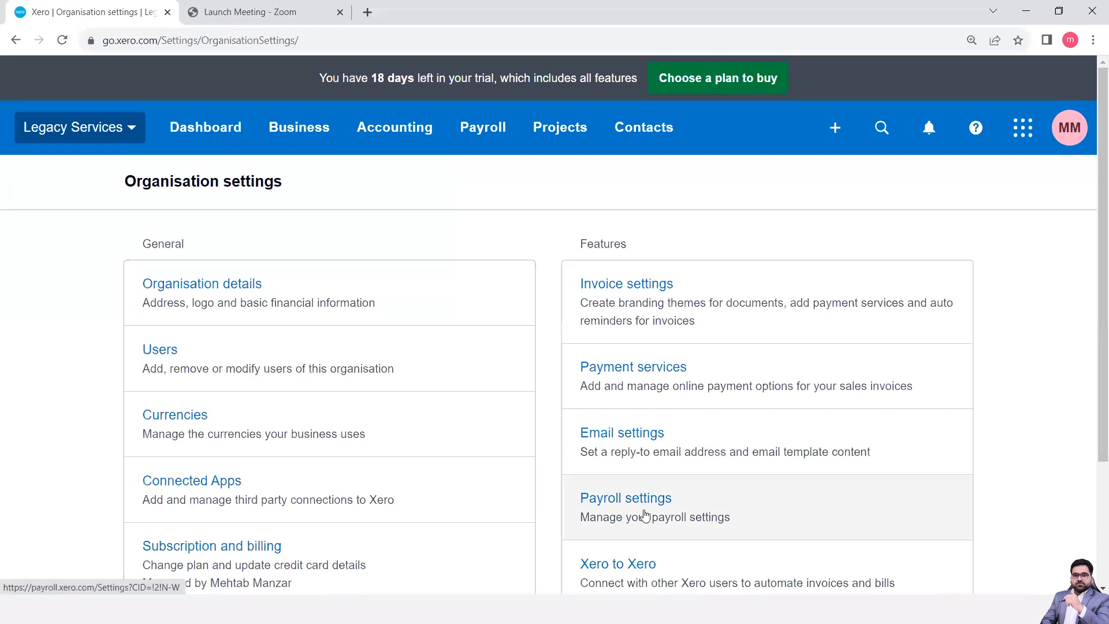
scroll(644, 516, down, 3)
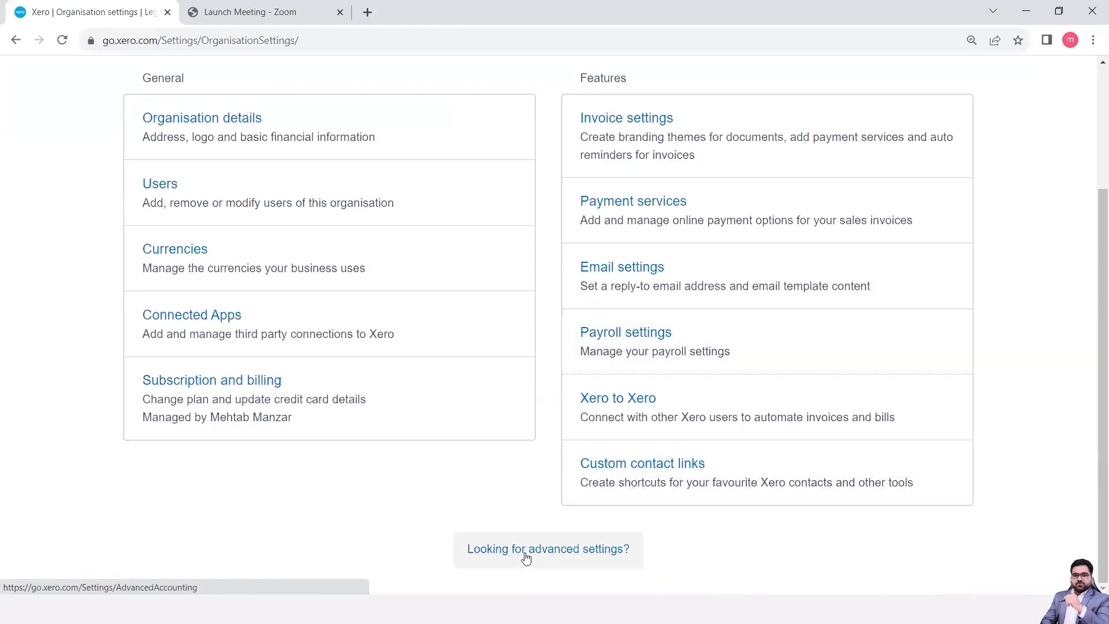
click(568, 556)
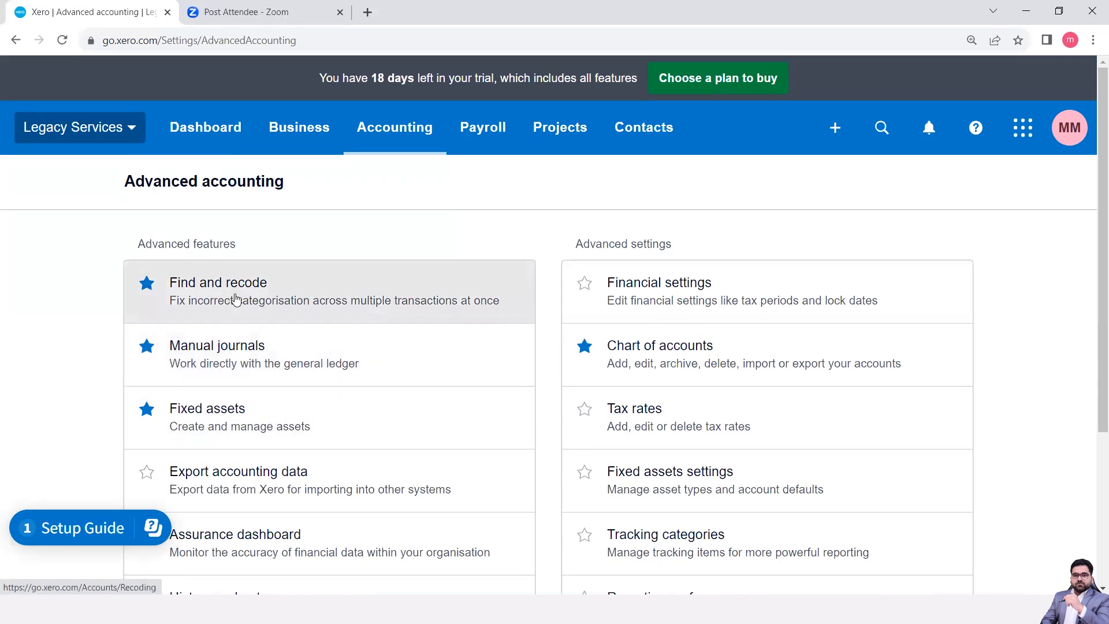
Remove Find and recode from the starred advanced accounting features
click(146, 286)
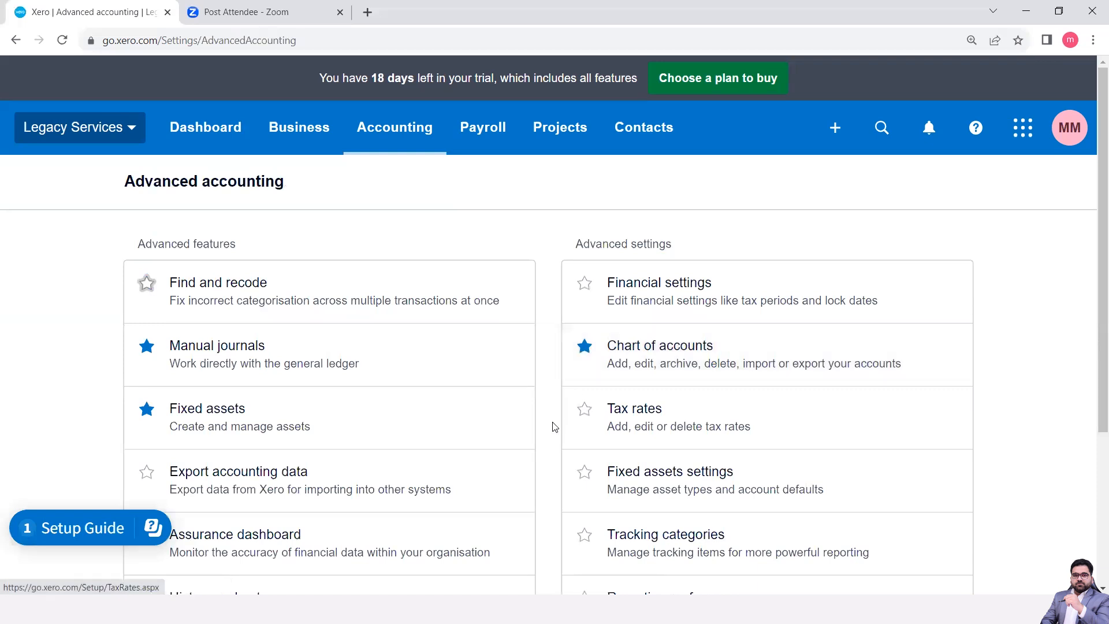
scroll(551, 416, down, 4)
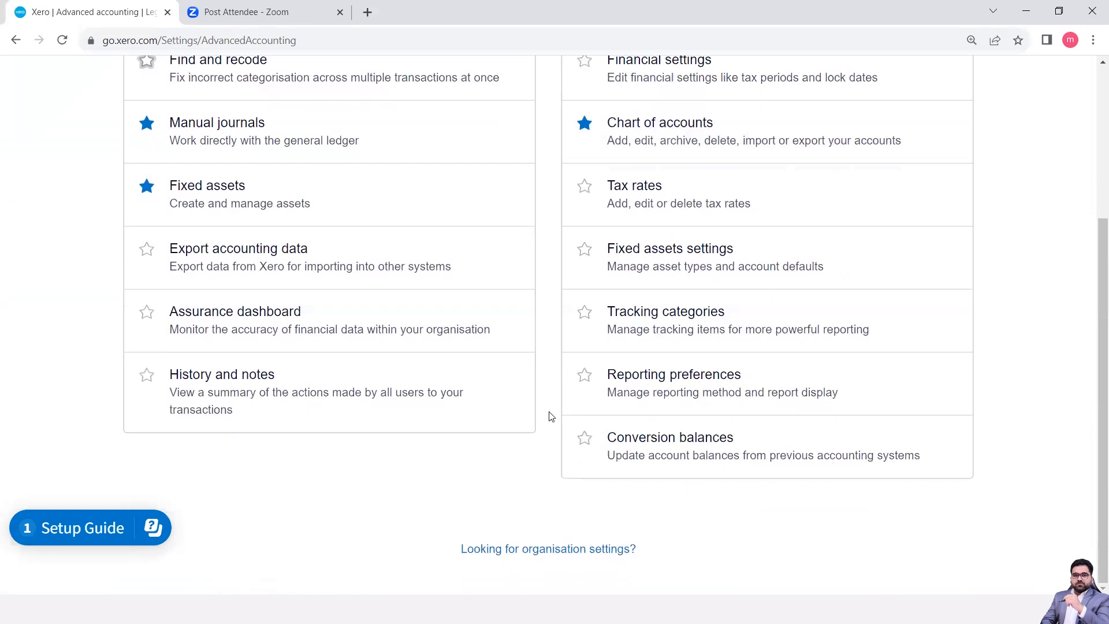
scroll(551, 416, up, 4)
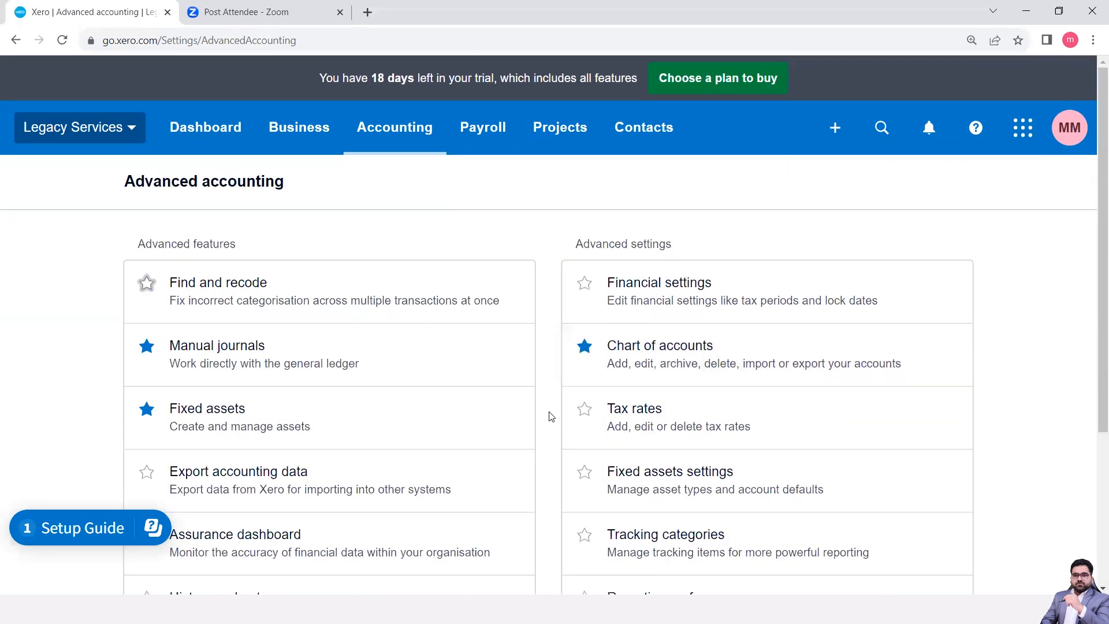
Open the chart of accounts from the advanced accounting settings and view its first accounts
click(662, 354)
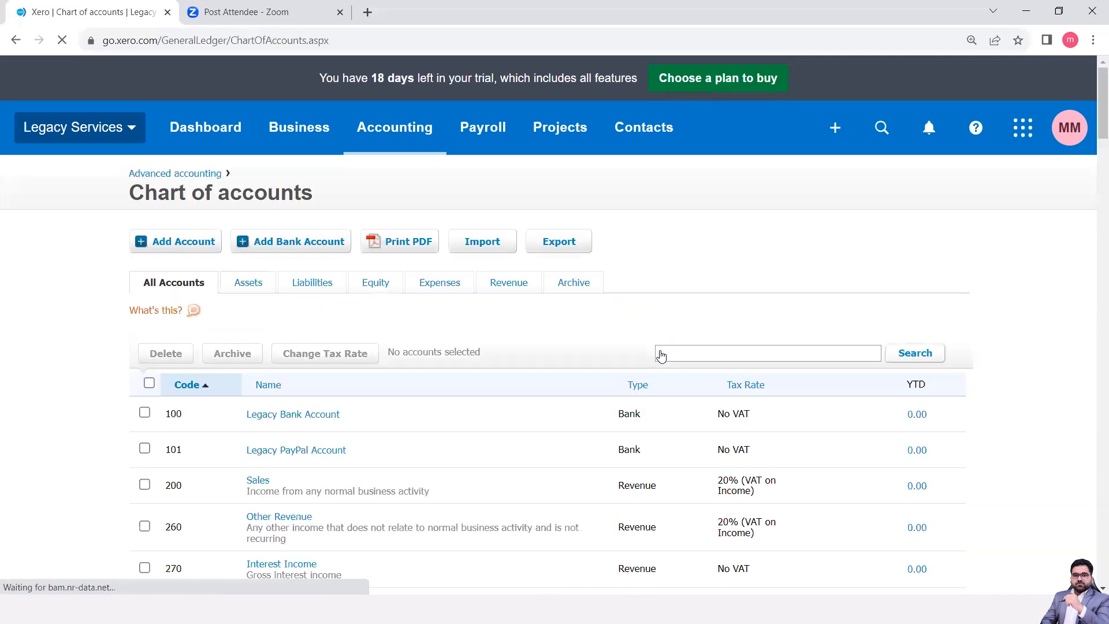
scroll(581, 417, down, 4)
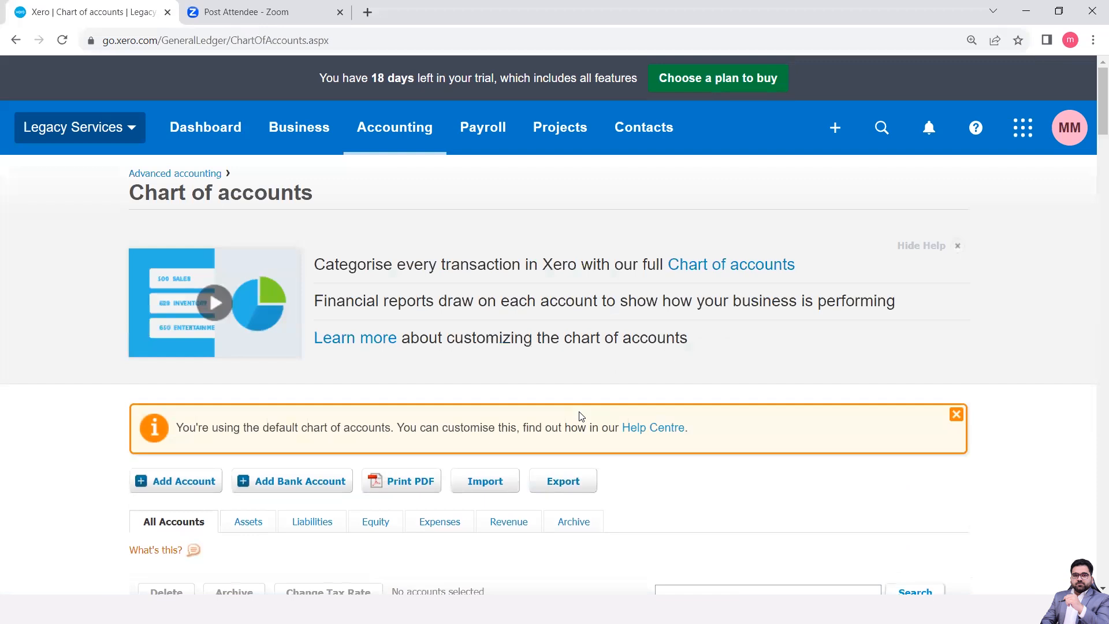
scroll(577, 416, down, 8)
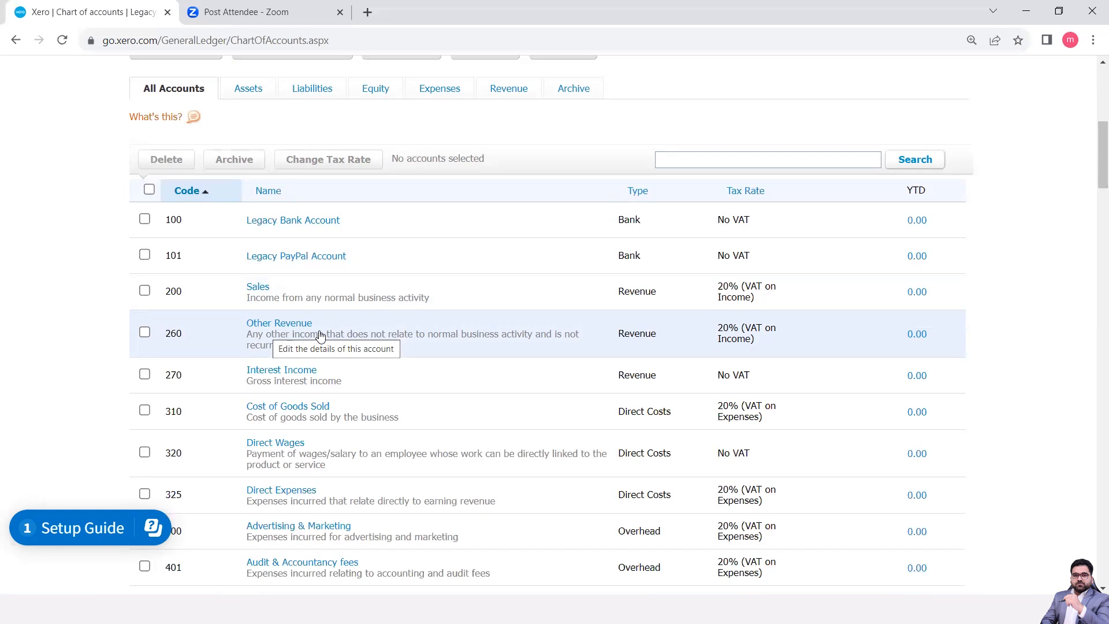
Open the details of revenue account 200 and set its name to "Sales - Accounting Services"
click(258, 288)
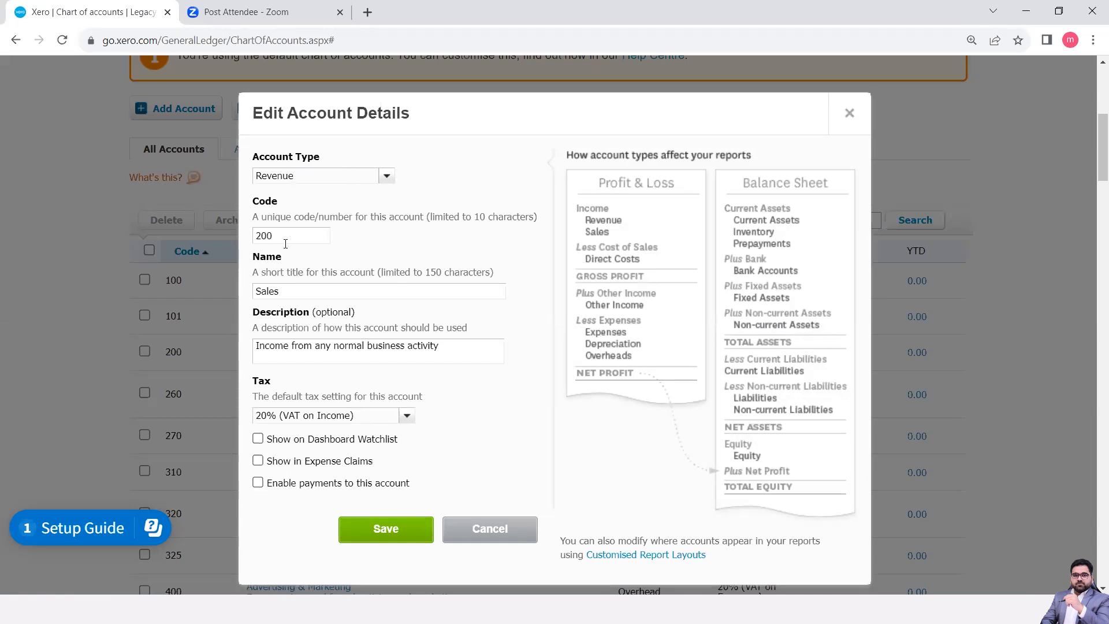
click(291, 290)
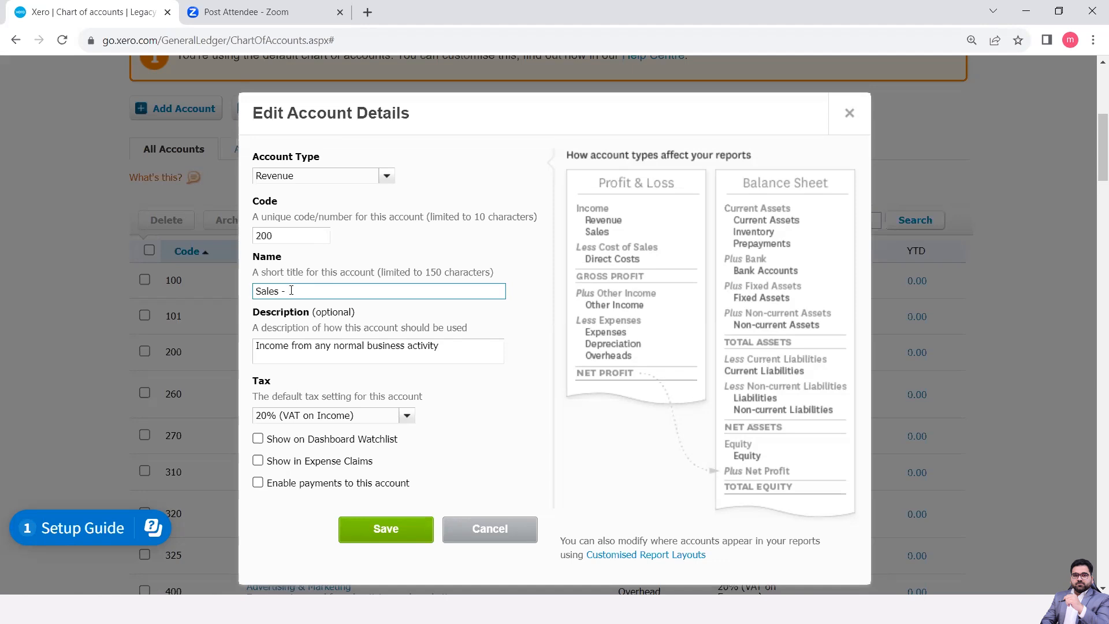
text(- Acco)
text(unting )
text(Se)
text(rv)
text(uces)
key(BackSpace)
key(BackSpace)
key(BackSpace)
key(BackSpace)
text(ices)
click(333, 348)
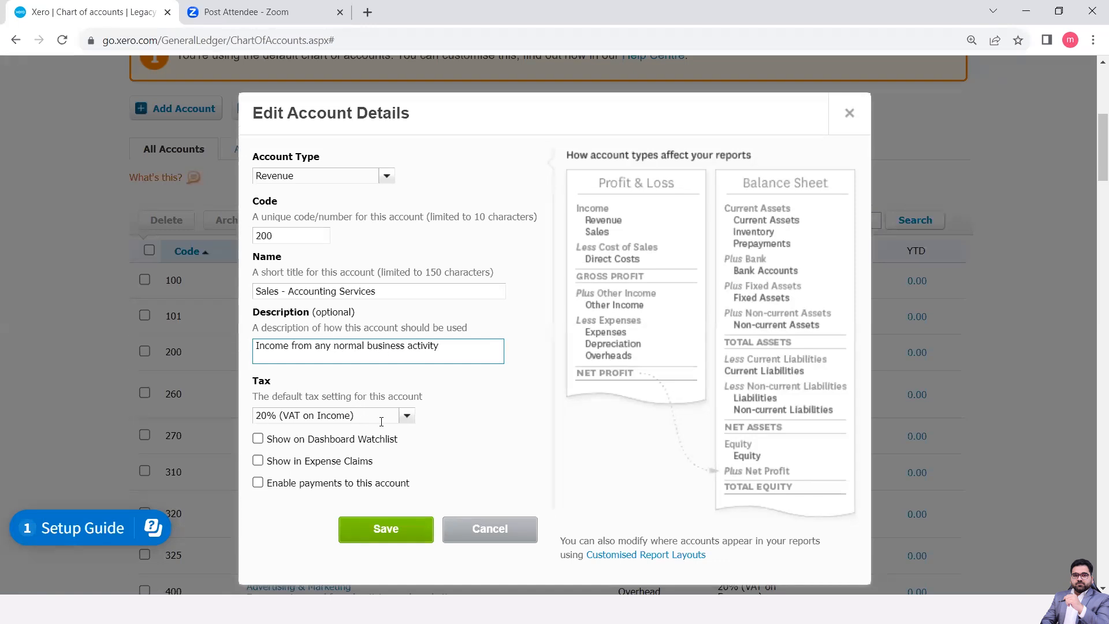
Save the changes to account 200, and rename revenue account 260 to "Revenue - Goods"
click(381, 530)
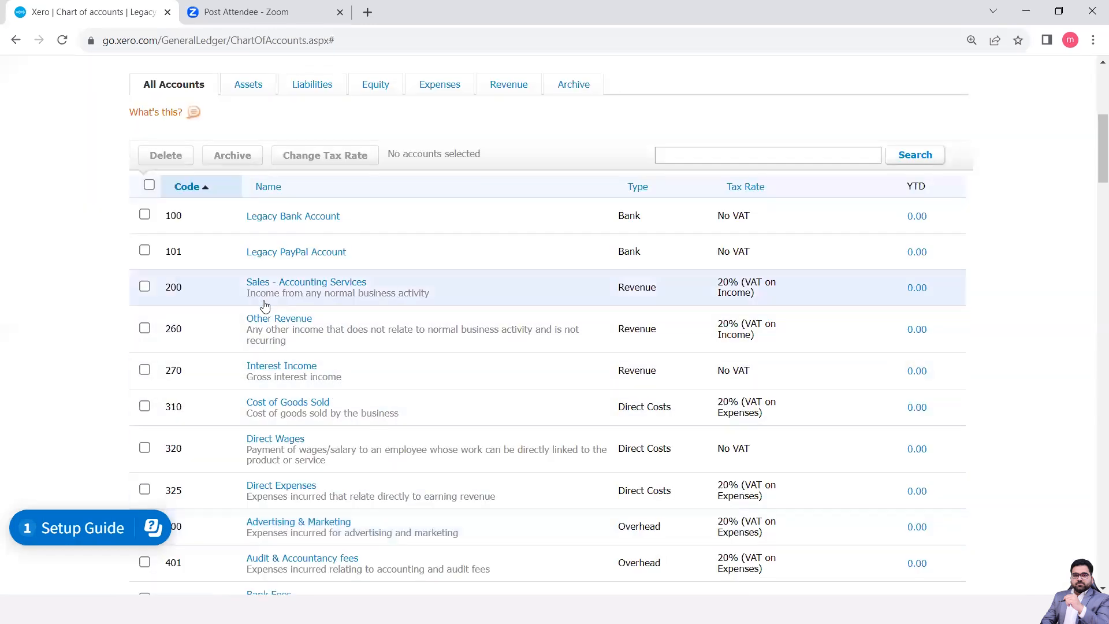
click(292, 321)
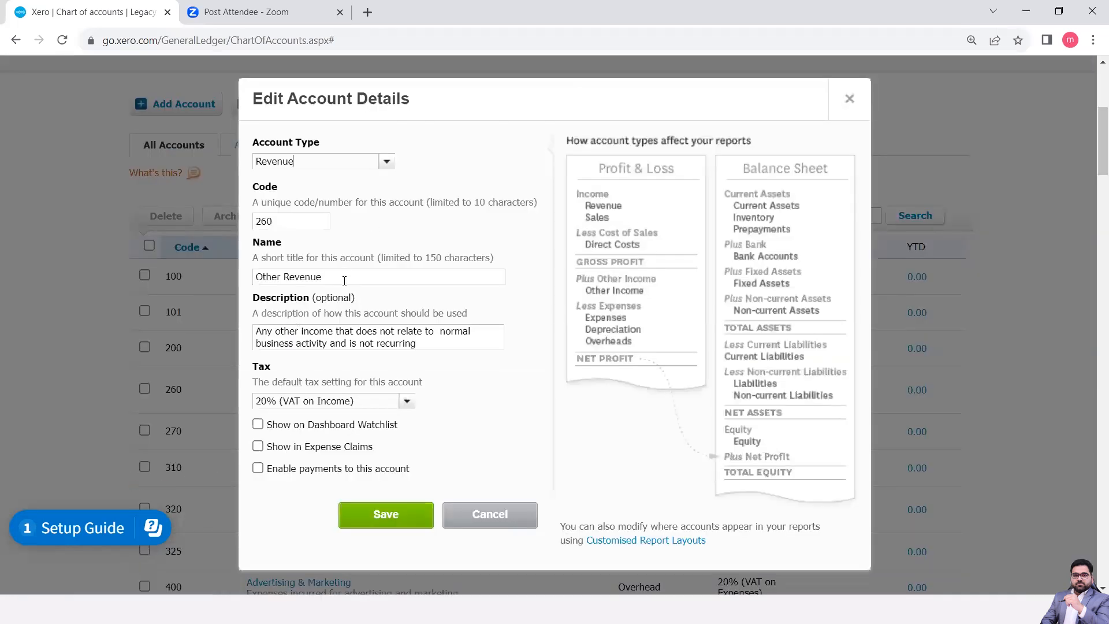
click(335, 278)
key(BackSpace)
key(BackSpace)
key(BackSpace)
key(BackSpace)
key(BackSpace)
key(BackSpace)
key(BackSpace)
key(BackSpace)
key(BackSpace)
key(BackSpace)
key(BackSpace)
key(BackSpace)
key(BackSpace)
text(Revenue - )
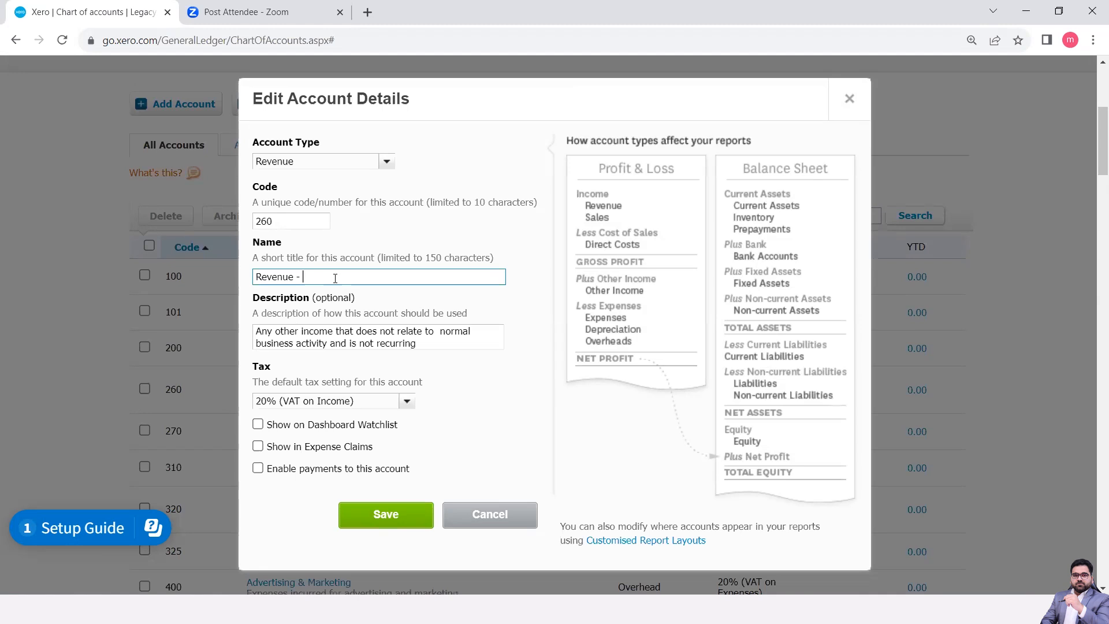
text(Goods)
click(384, 520)
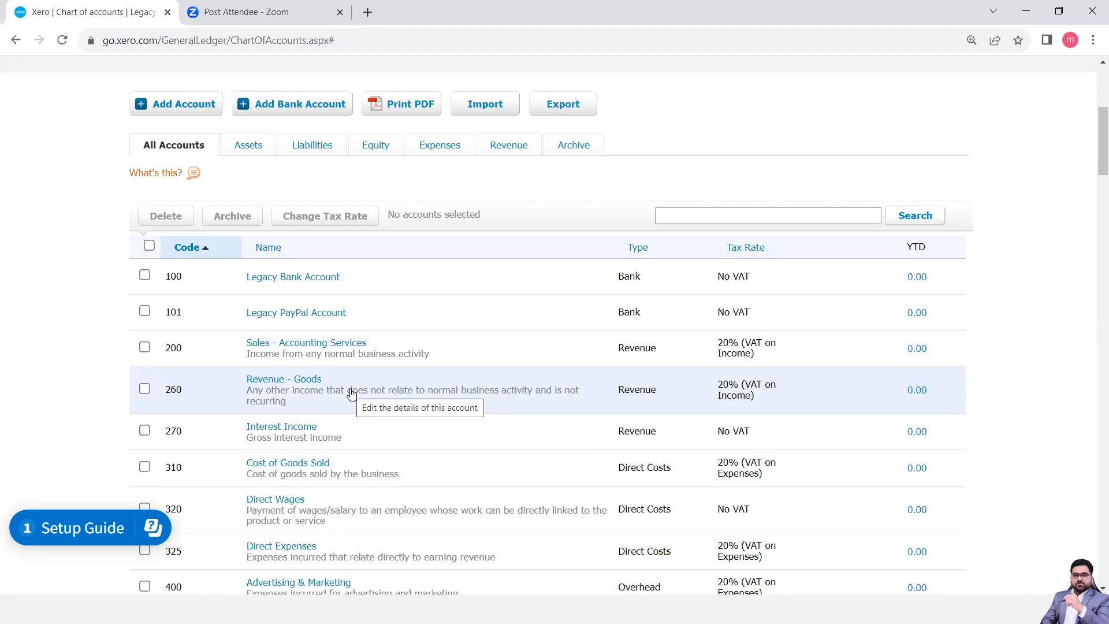
Try to use code 100 for a new account, and close the form without saving
scroll(349, 462, down, 5)
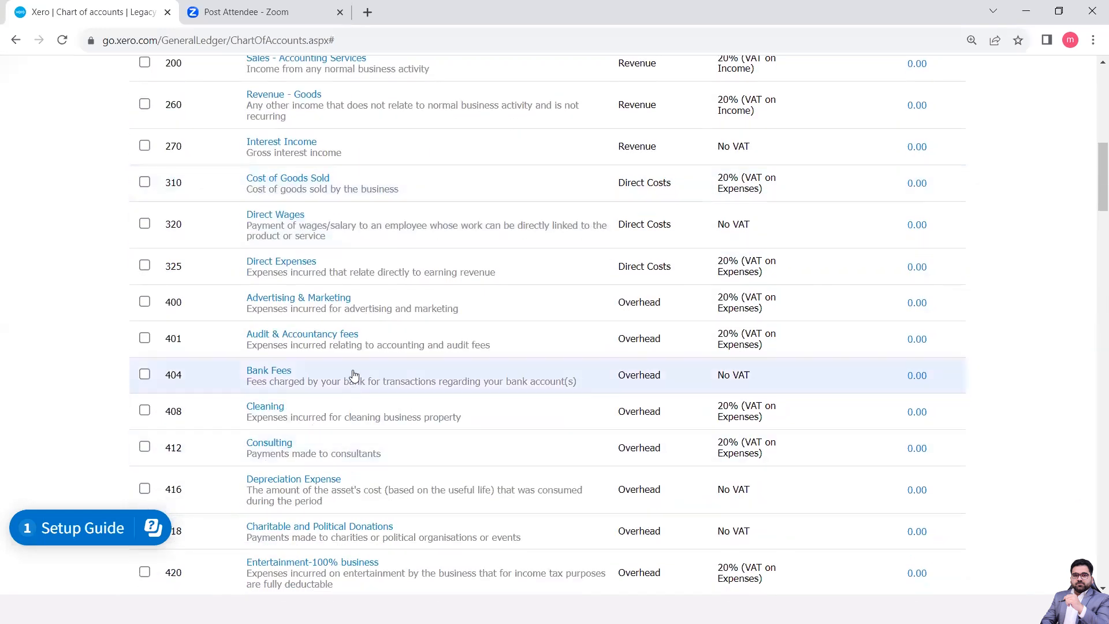
scroll(324, 456, down, 3)
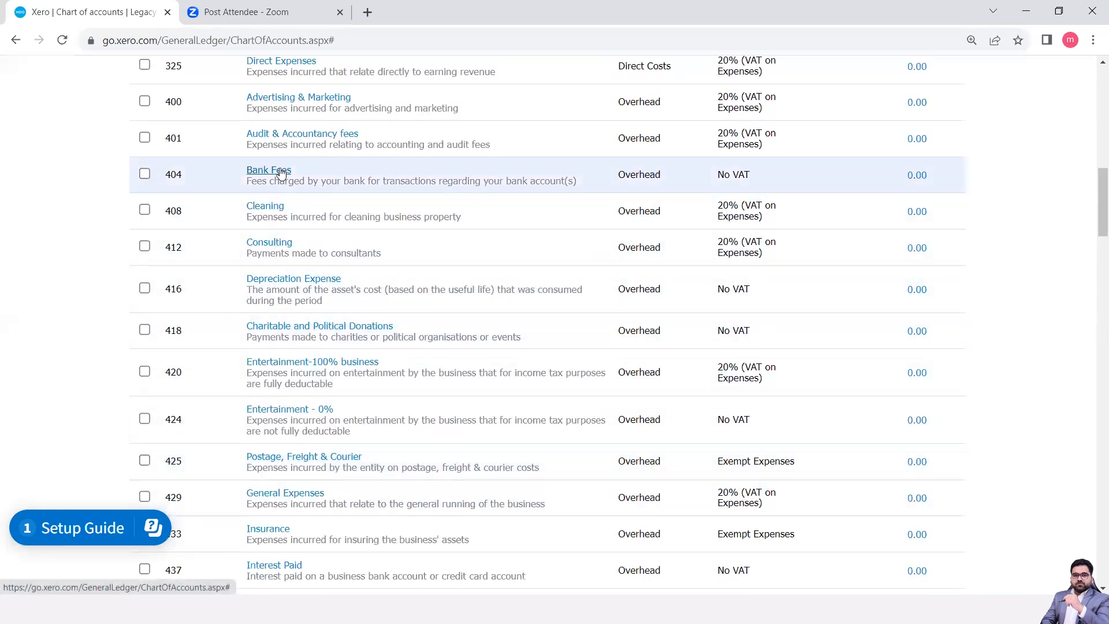
scroll(280, 177, up, 3)
scroll(281, 173, up, 5)
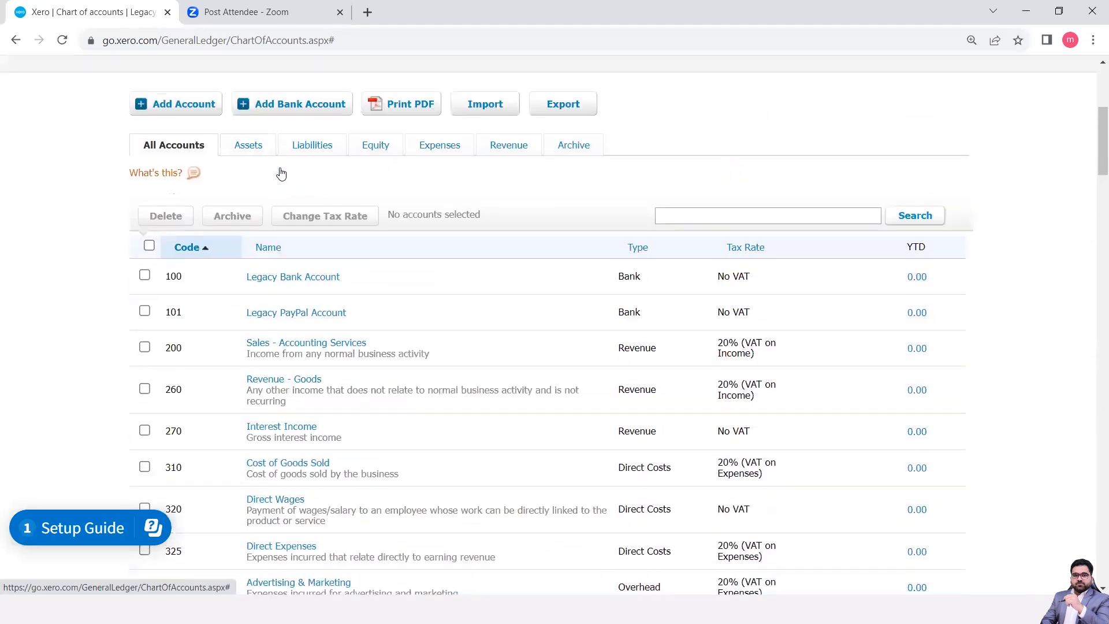
click(185, 106)
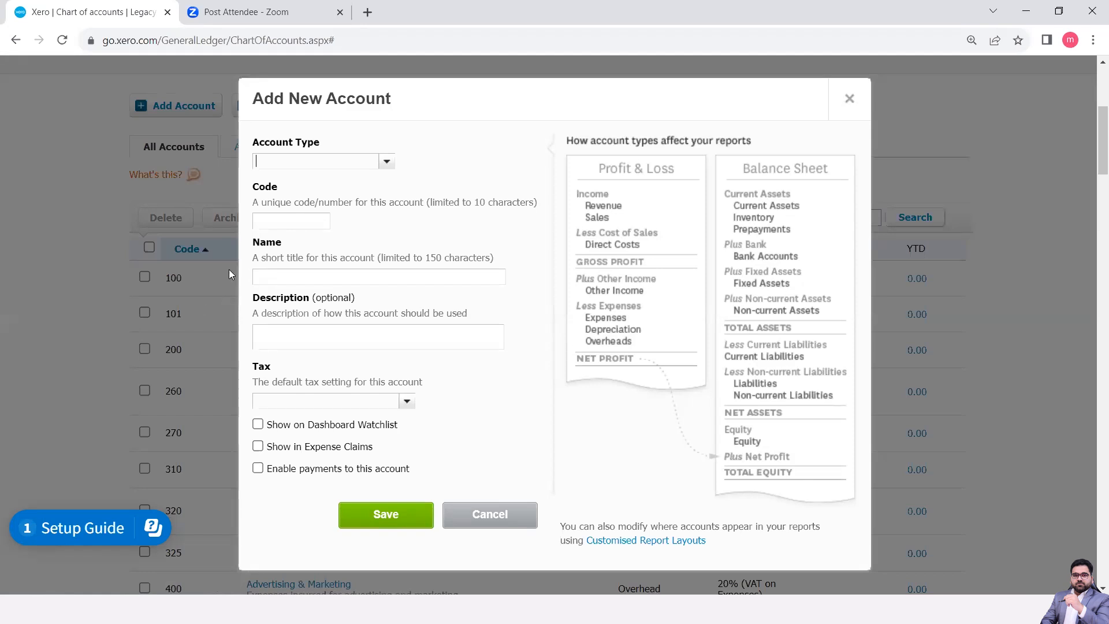
click(277, 217)
text(100)
click(327, 238)
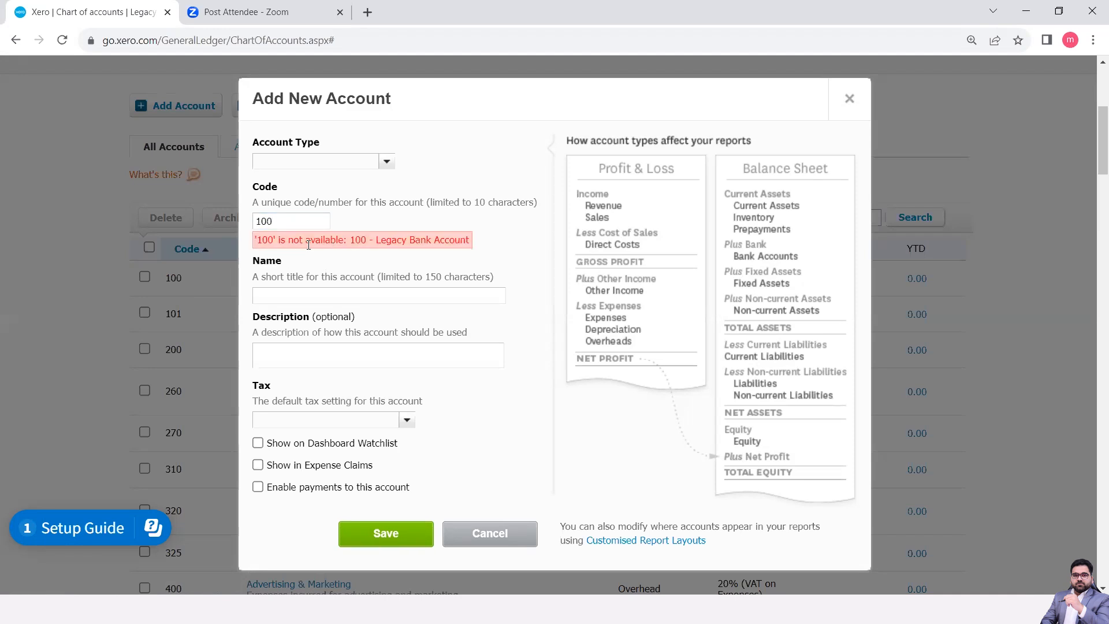
click(286, 224)
key(BackSpace)
key(BackSpace)
click(850, 99)
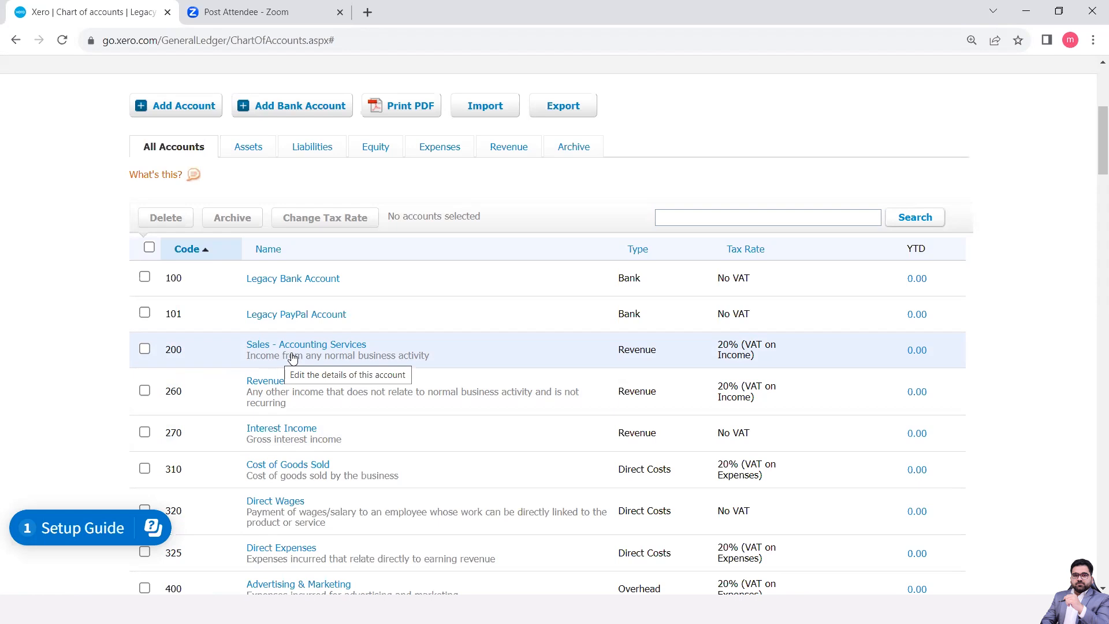
Start a new account of type Sales with the code 210
click(197, 110)
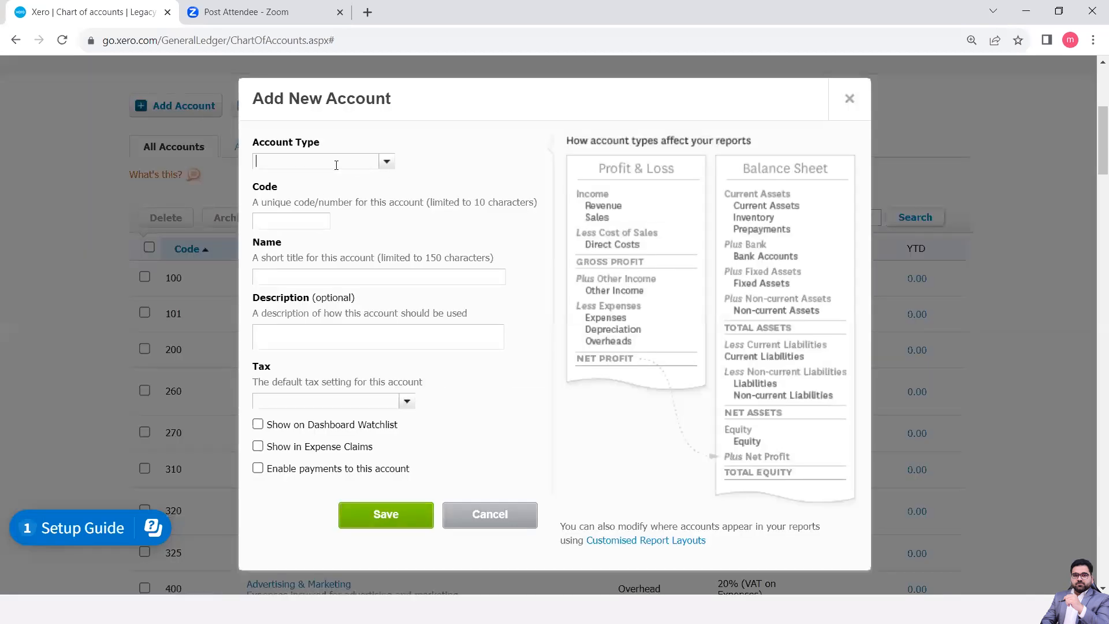
click(386, 164)
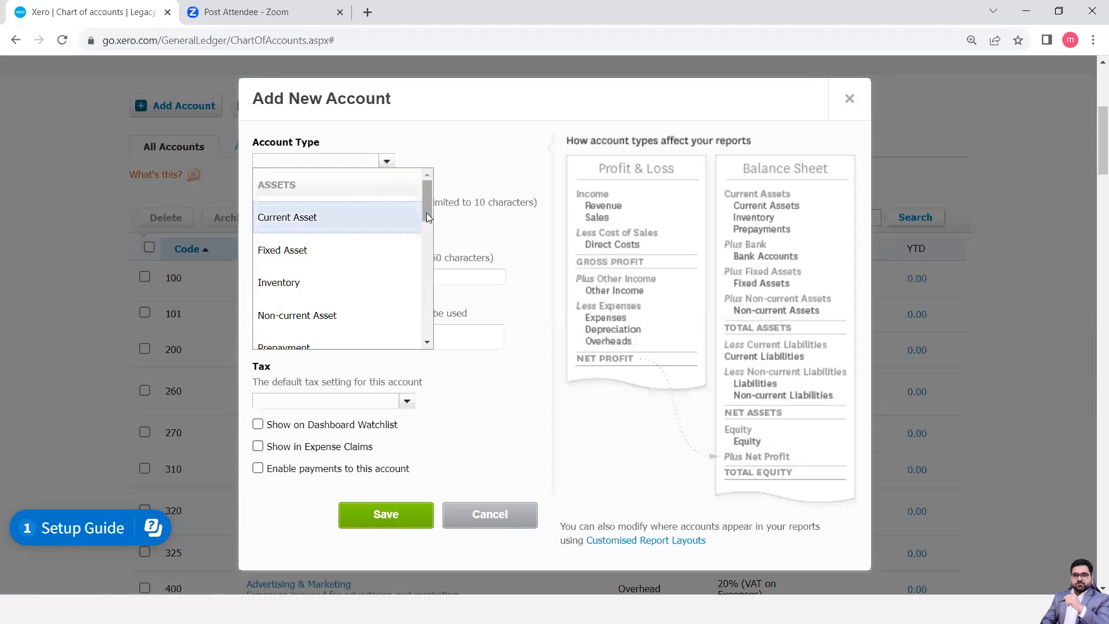
drag(424, 206, 447, 341)
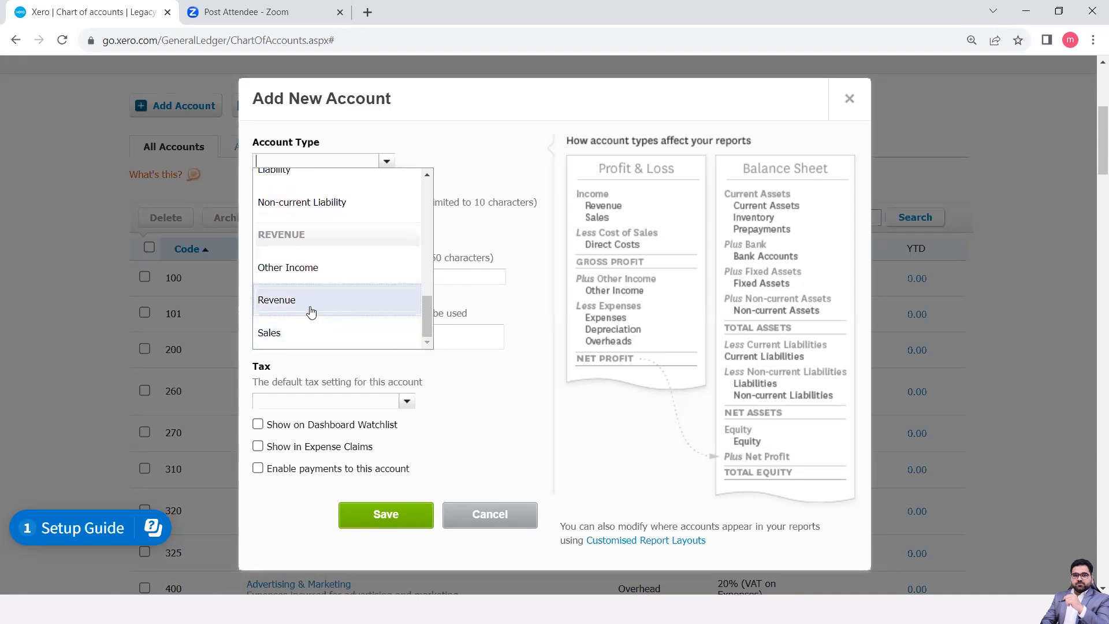
click(297, 330)
click(285, 226)
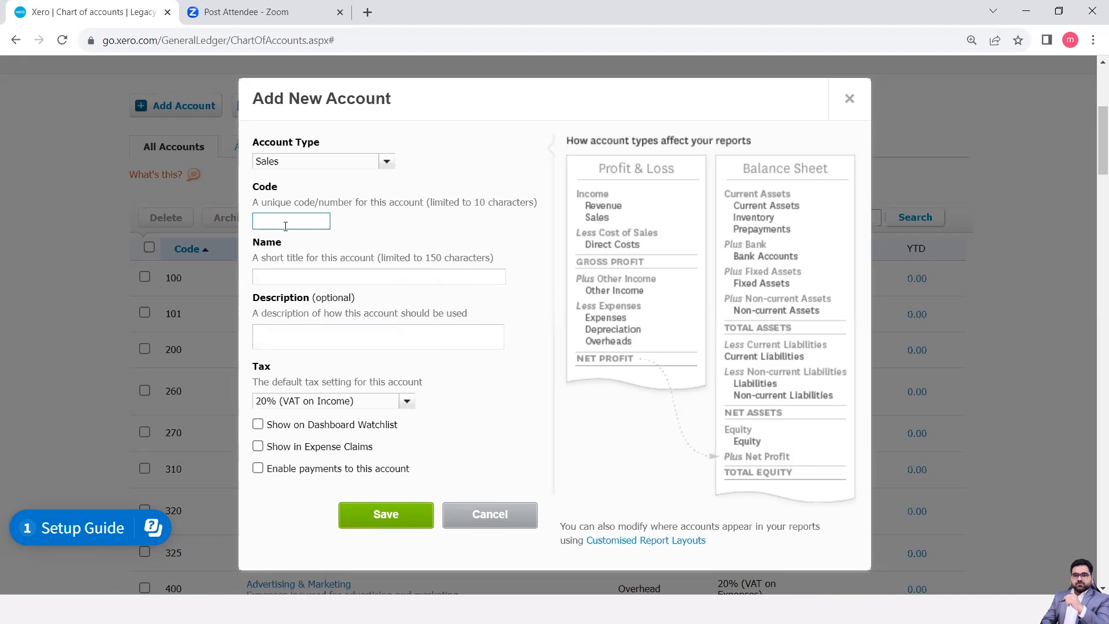
text(210)
Name the new account "Sales - Trainings" and give it the description "2nd source of main stream income."
click(273, 278)
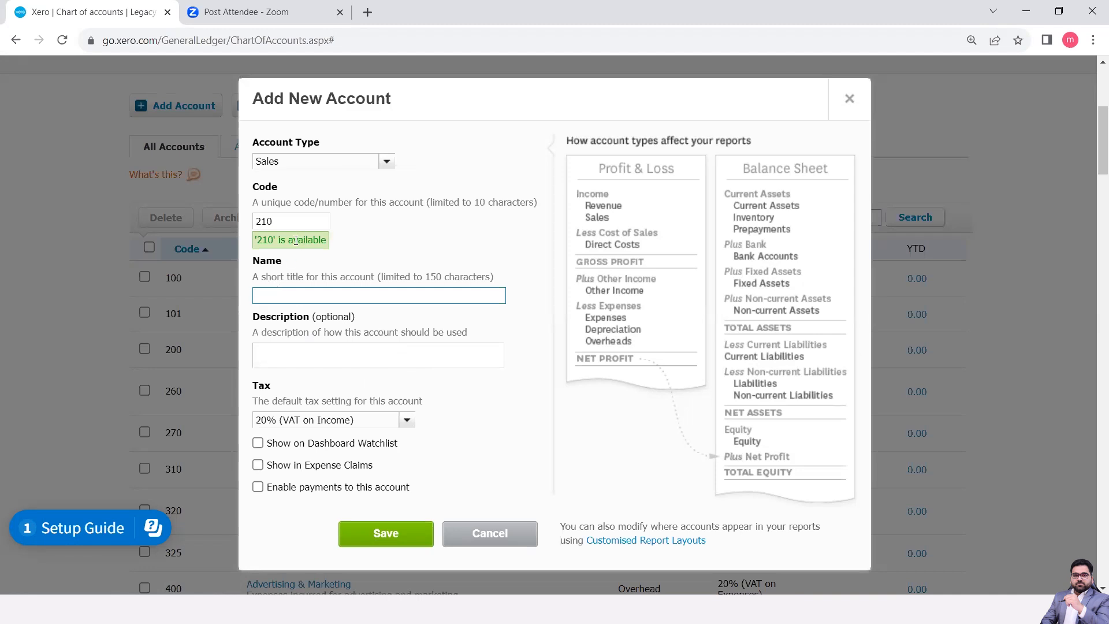
text(Sales - Trainings)
click(312, 357)
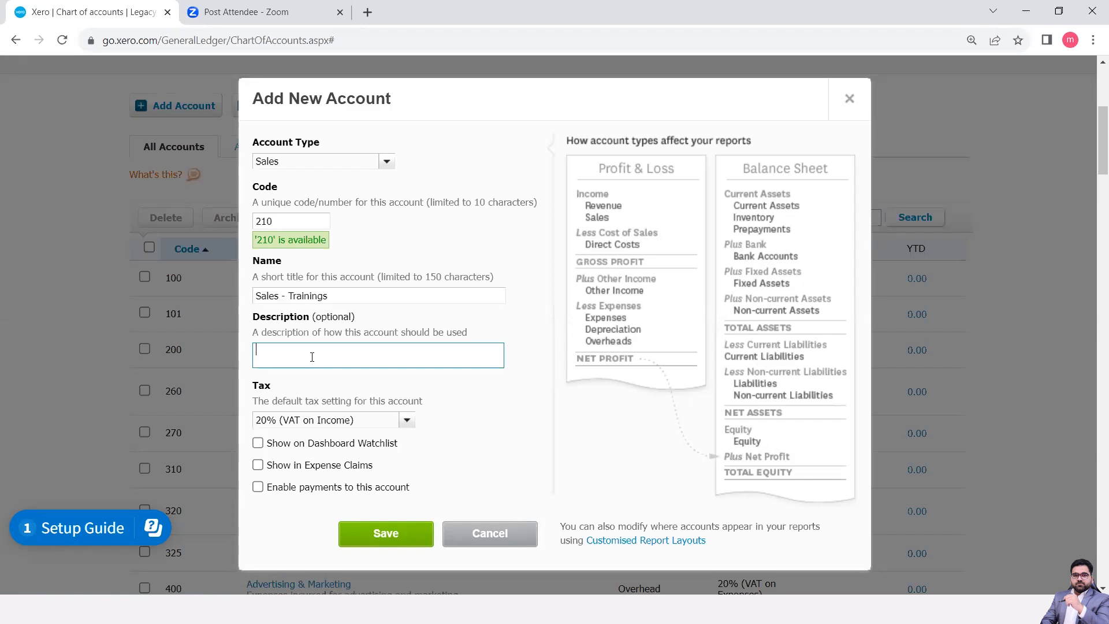
text(2nd source of main stream income.)
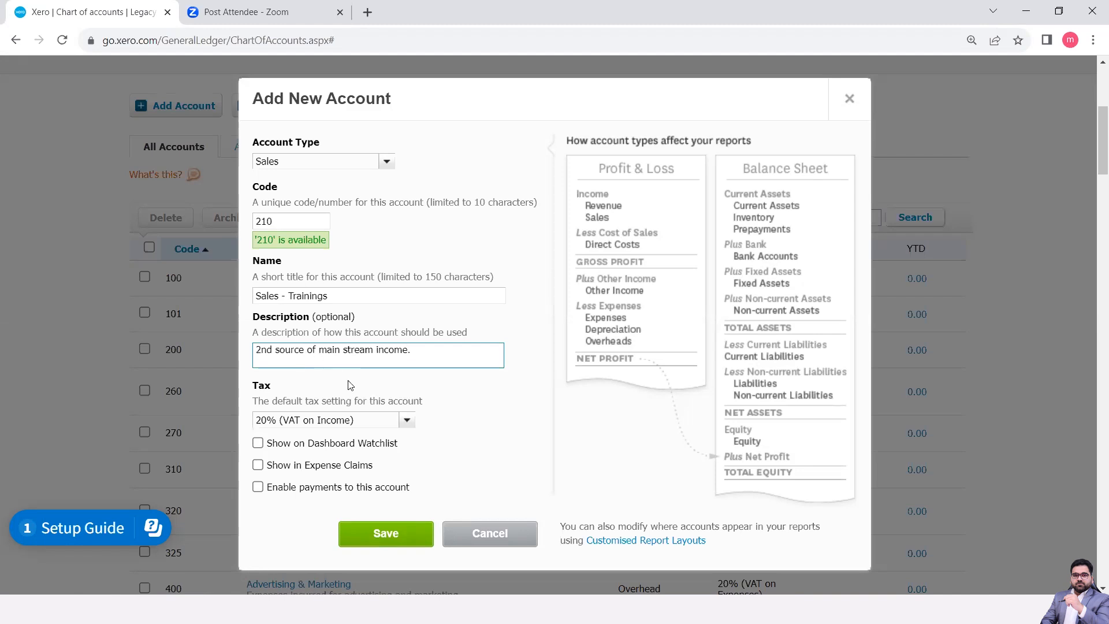
Set the new account's default tax to 20% (VAT on Income) and save the account
click(406, 421)
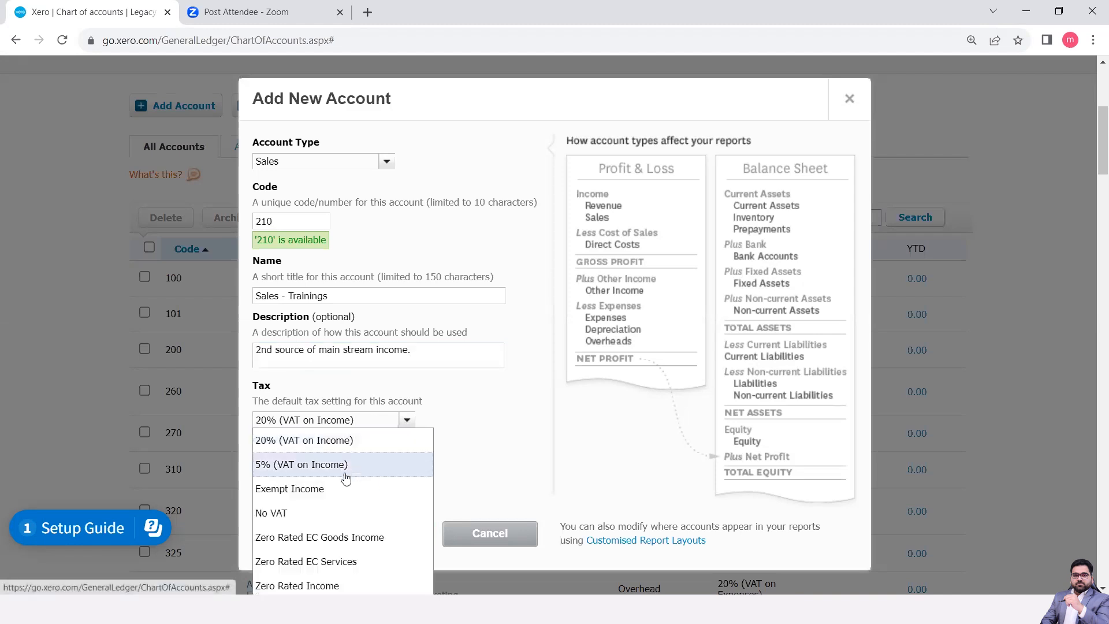
click(294, 512)
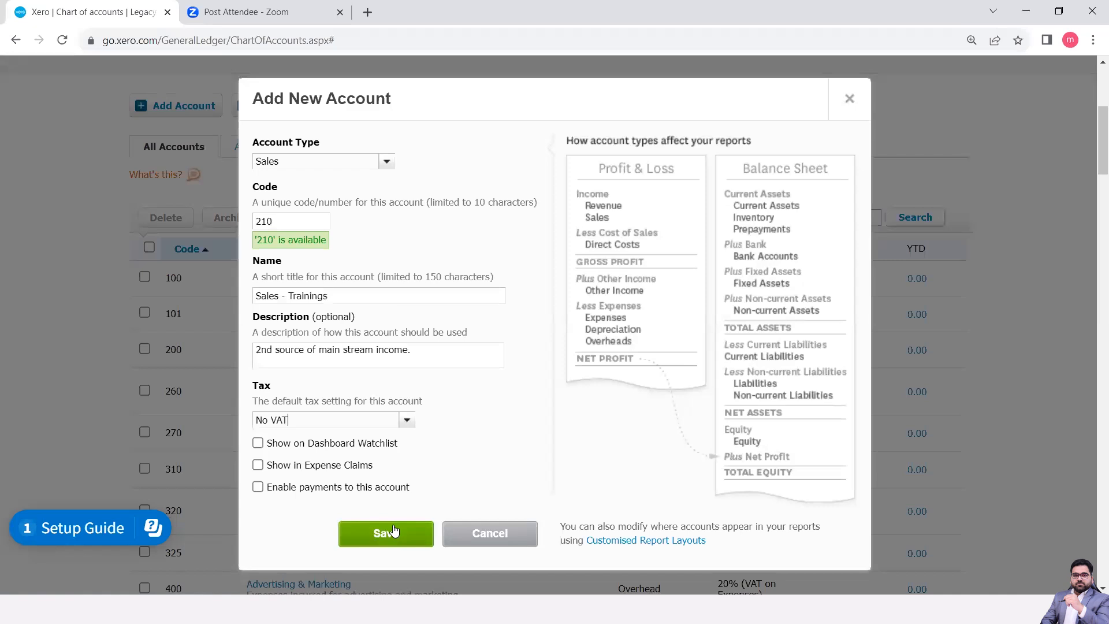
click(406, 421)
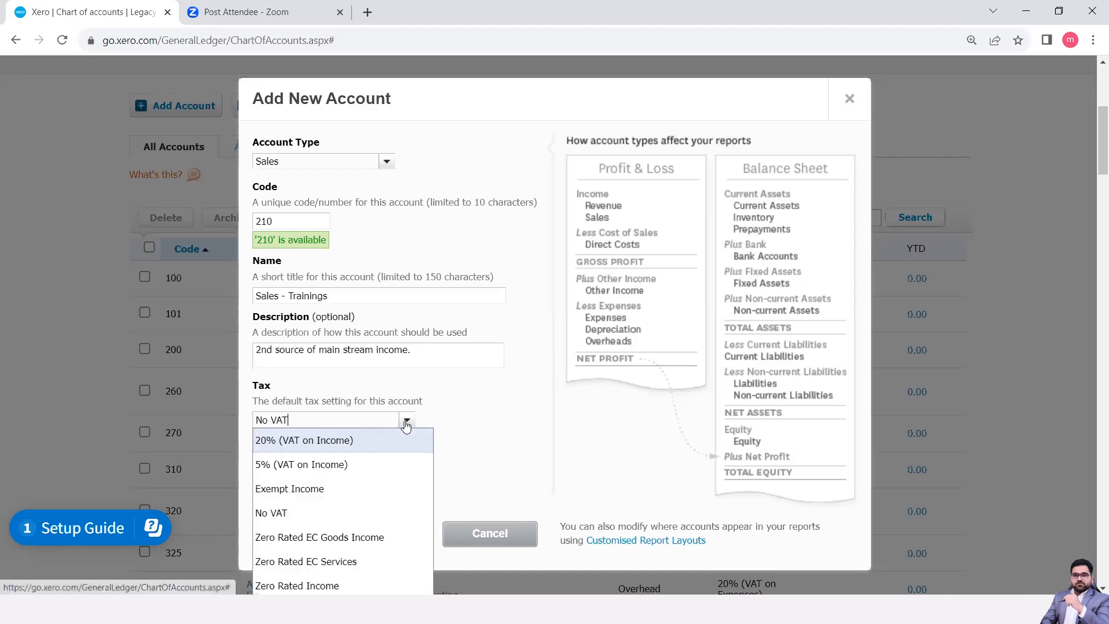
click(332, 448)
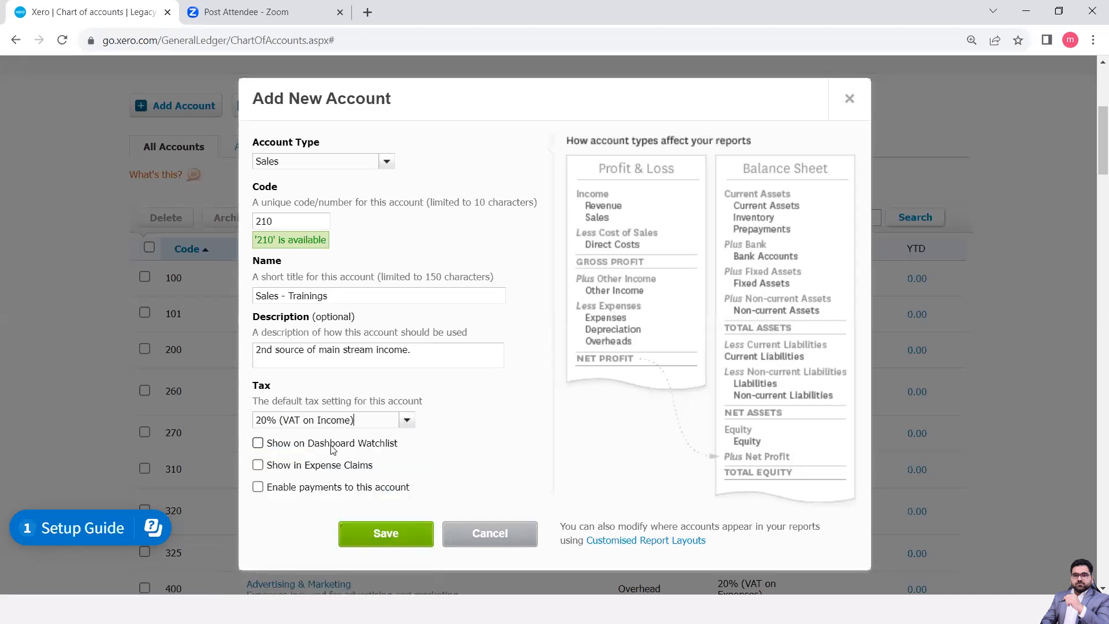
click(384, 535)
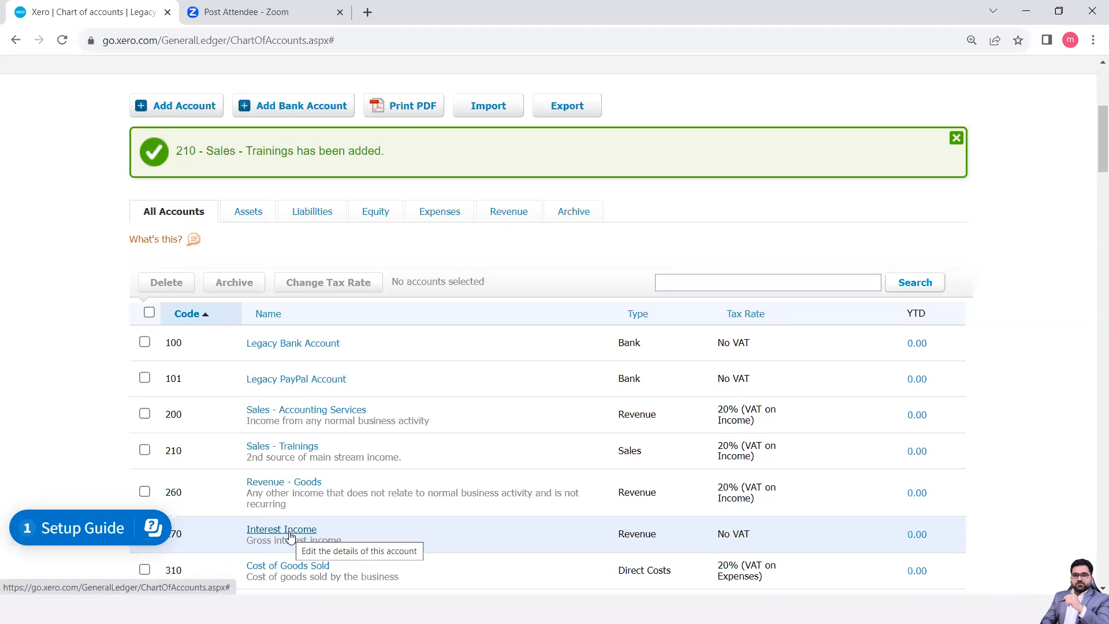
Review the whole chart of accounts, from the bank and revenue accounts through to the equity accounts
scroll(290, 537, up, 2)
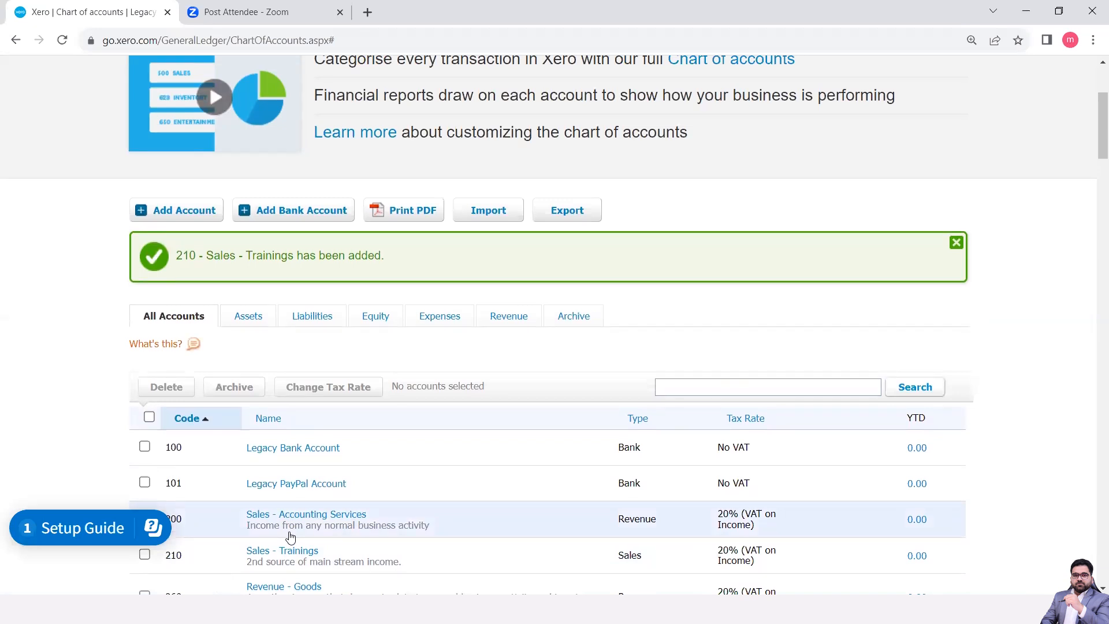
scroll(290, 537, down, 8)
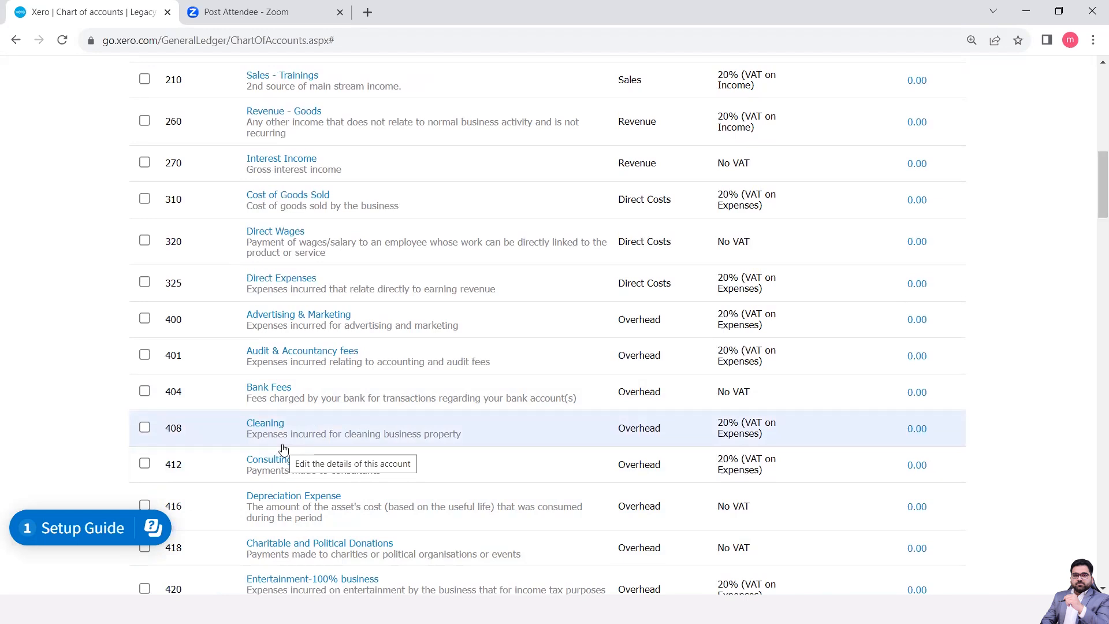
scroll(283, 449, down, 11)
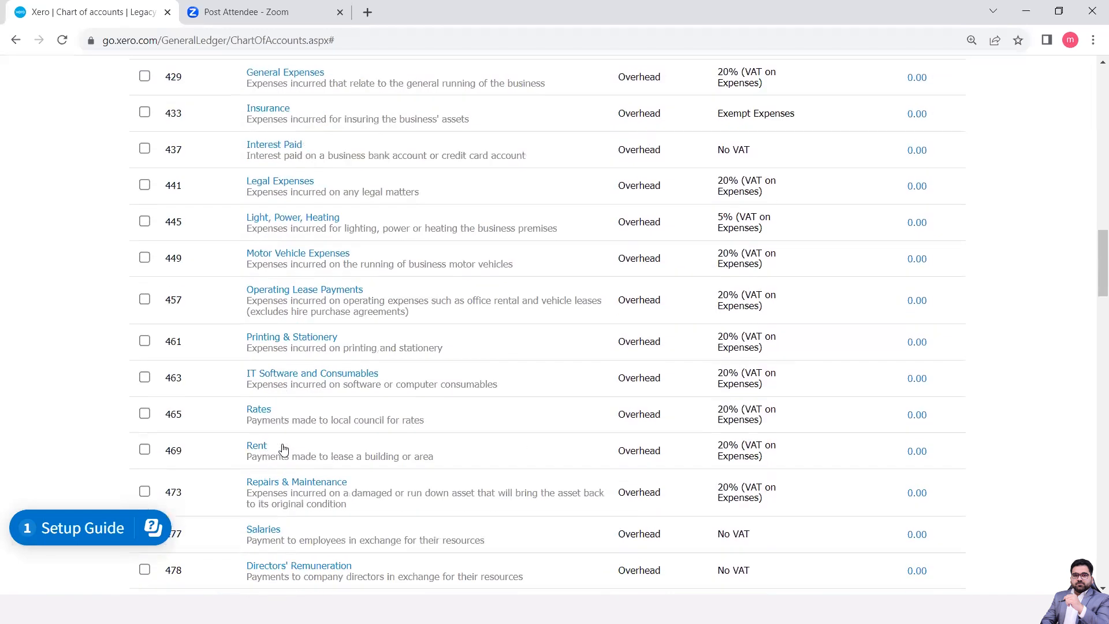
scroll(283, 449, down, 10)
scroll(283, 449, down, 13)
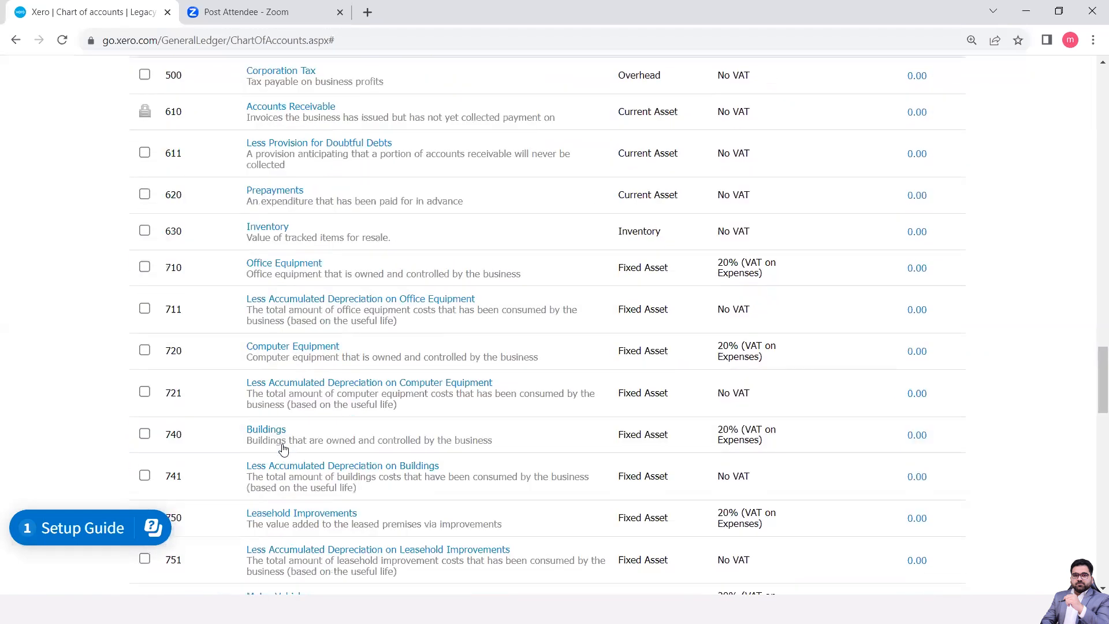
scroll(283, 449, down, 15)
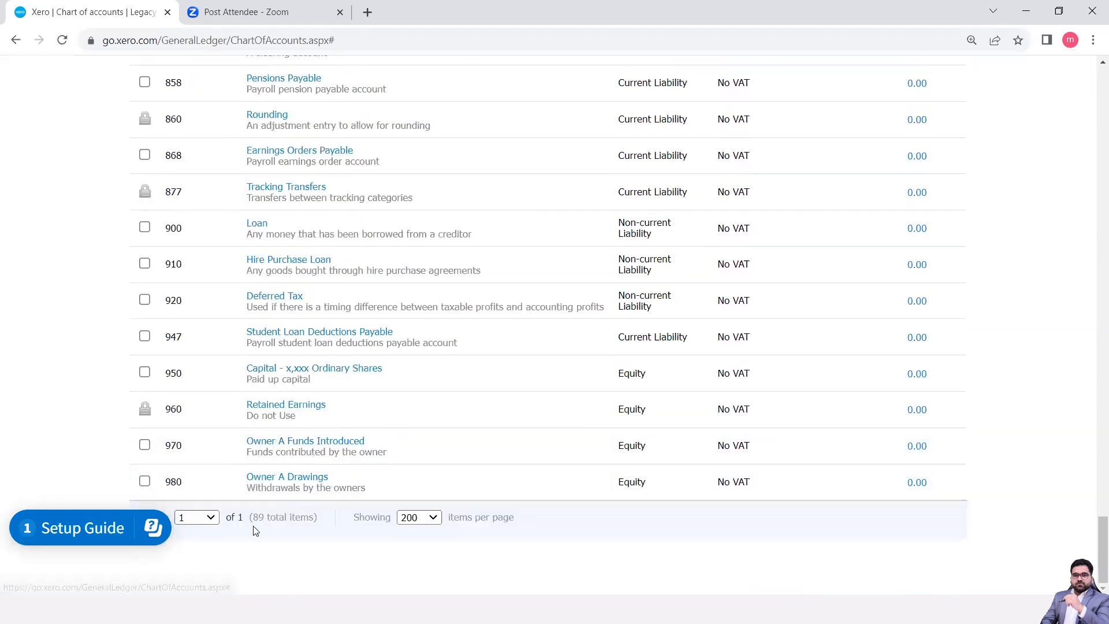
scroll(371, 408, up, 15)
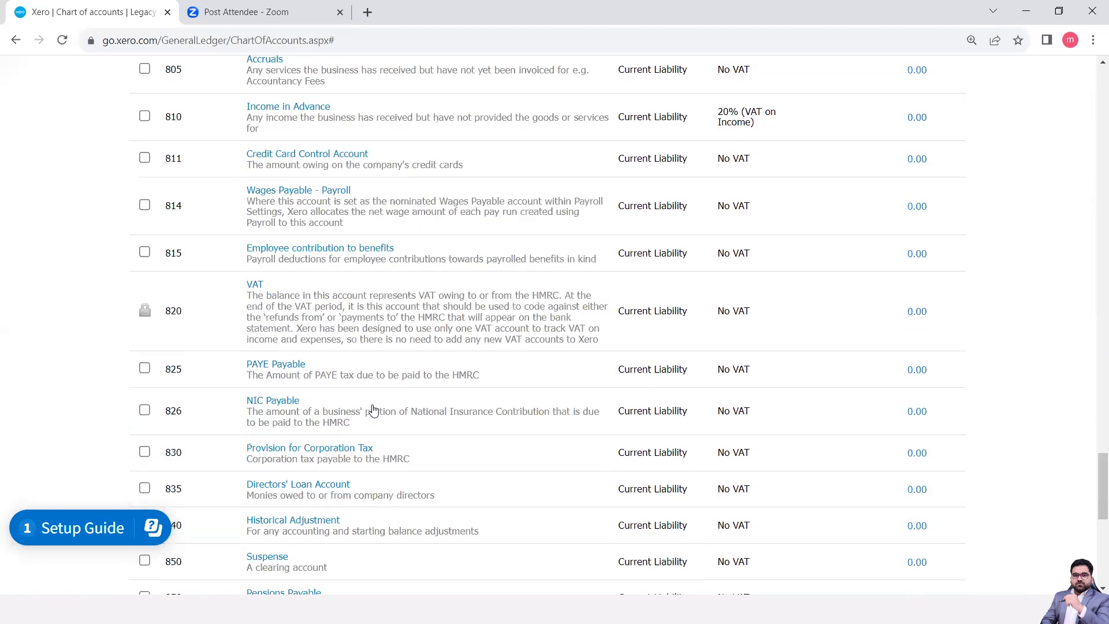
scroll(374, 410, up, 20)
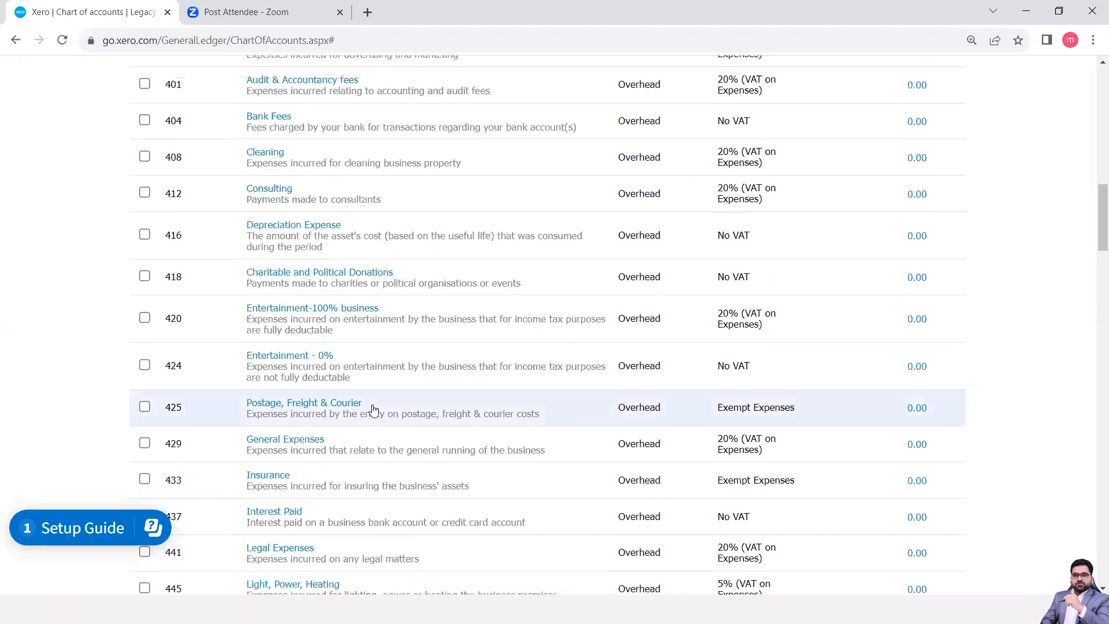
scroll(373, 410, up, 15)
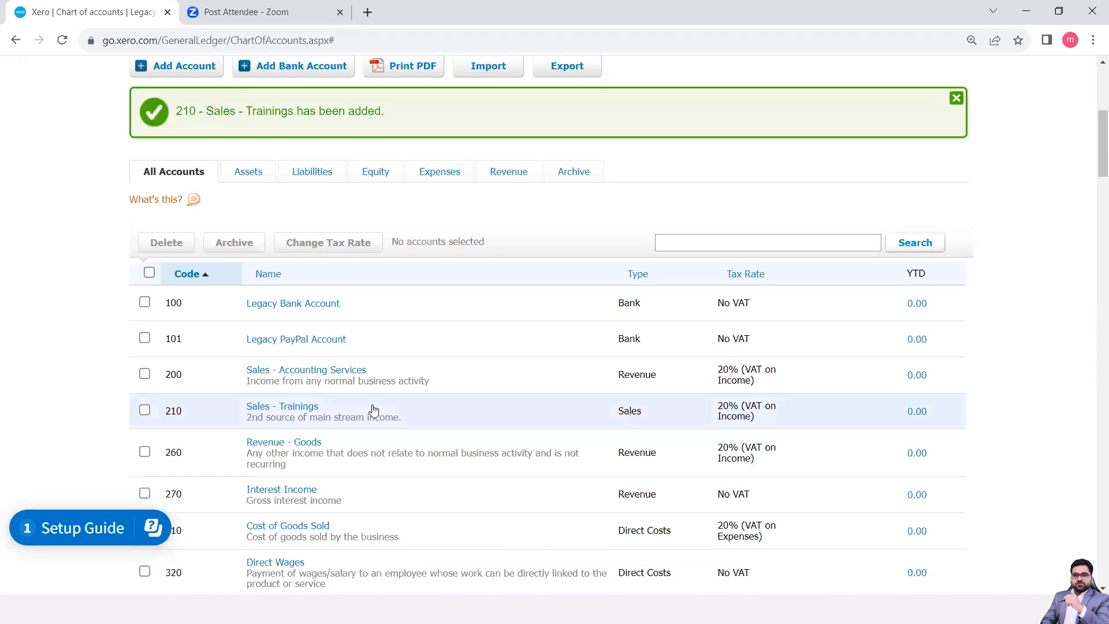
scroll(374, 410, up, 4)
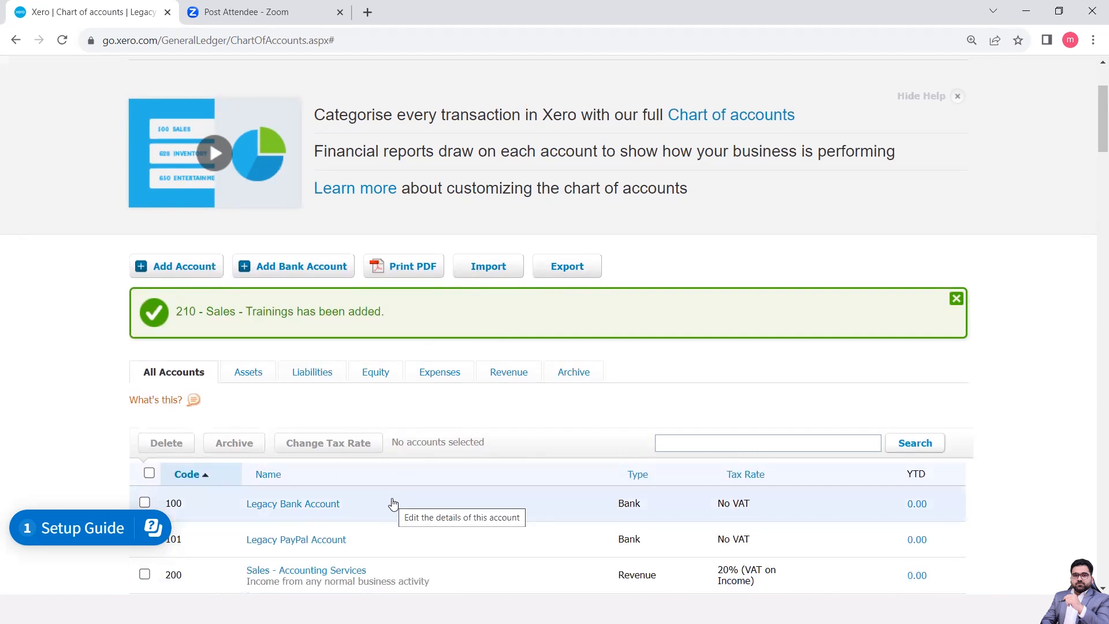
Export the chart of accounts and view the exported ChartOfAccounts file enlarged in Excel
click(569, 271)
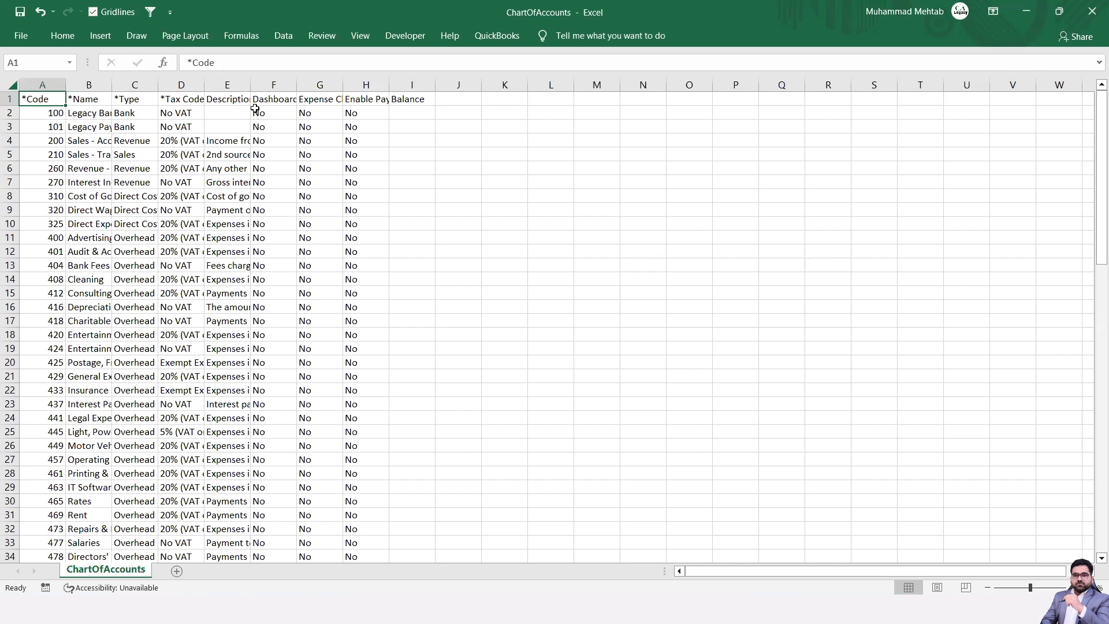
scroll(254, 109, up, 1)
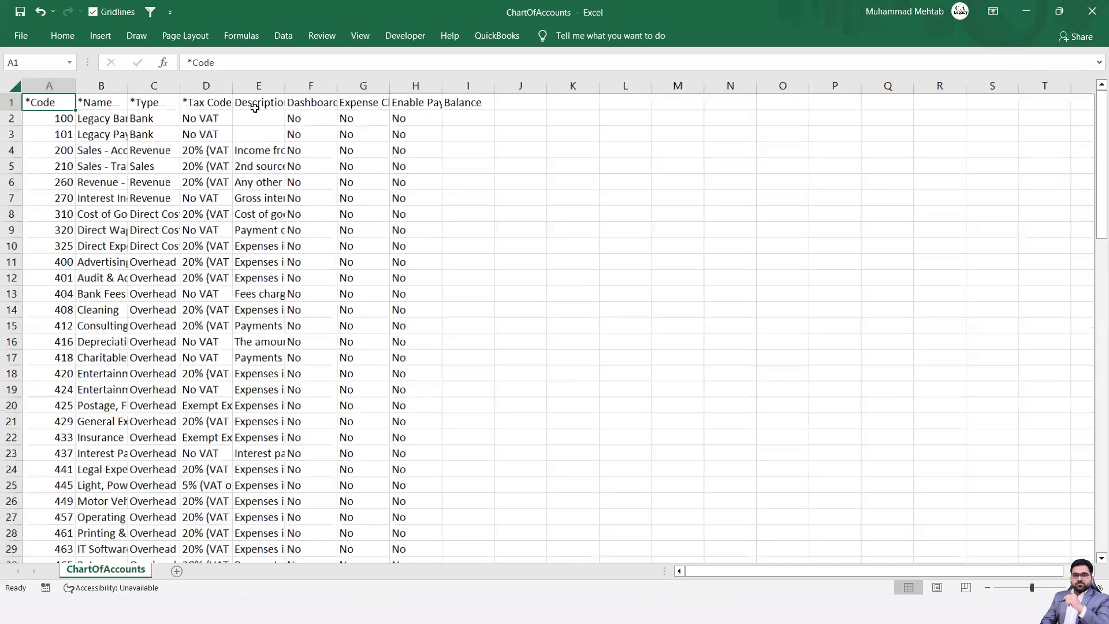
scroll(255, 108, up, 1)
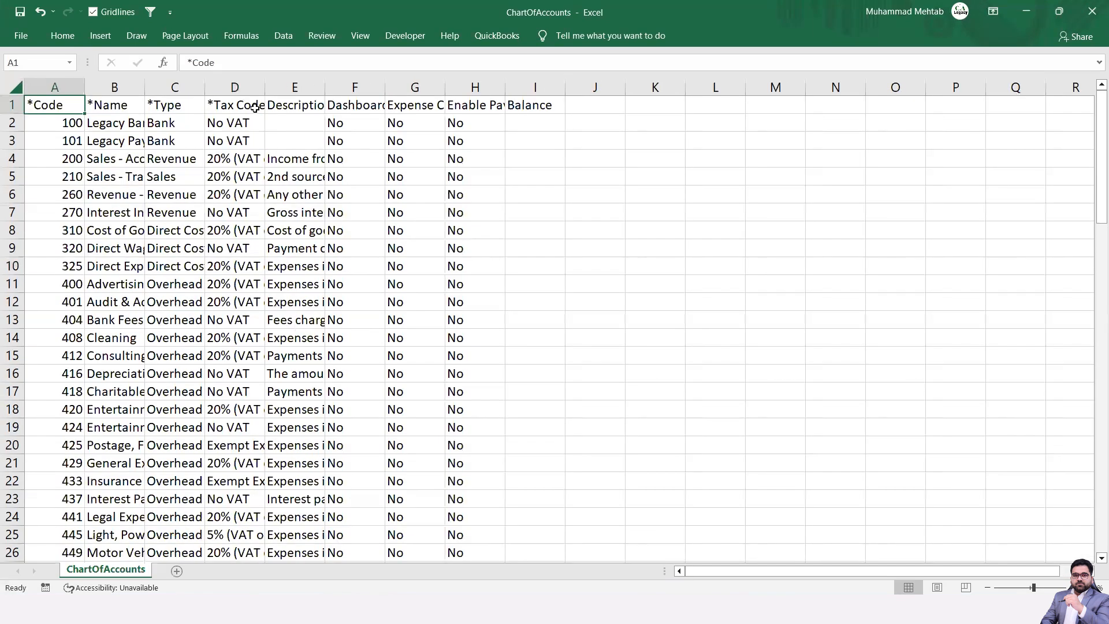
scroll(255, 109, up, 1)
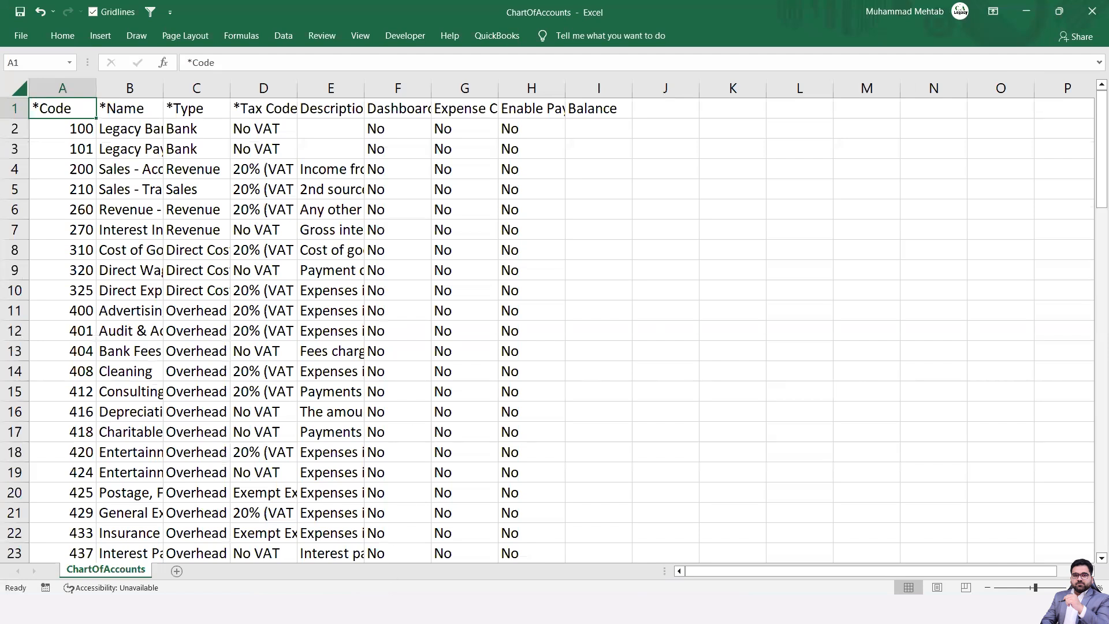
Close the Junior Accountant presentation workbook and return to the ChartOfAccounts sheet
mouse_move(374, 610)
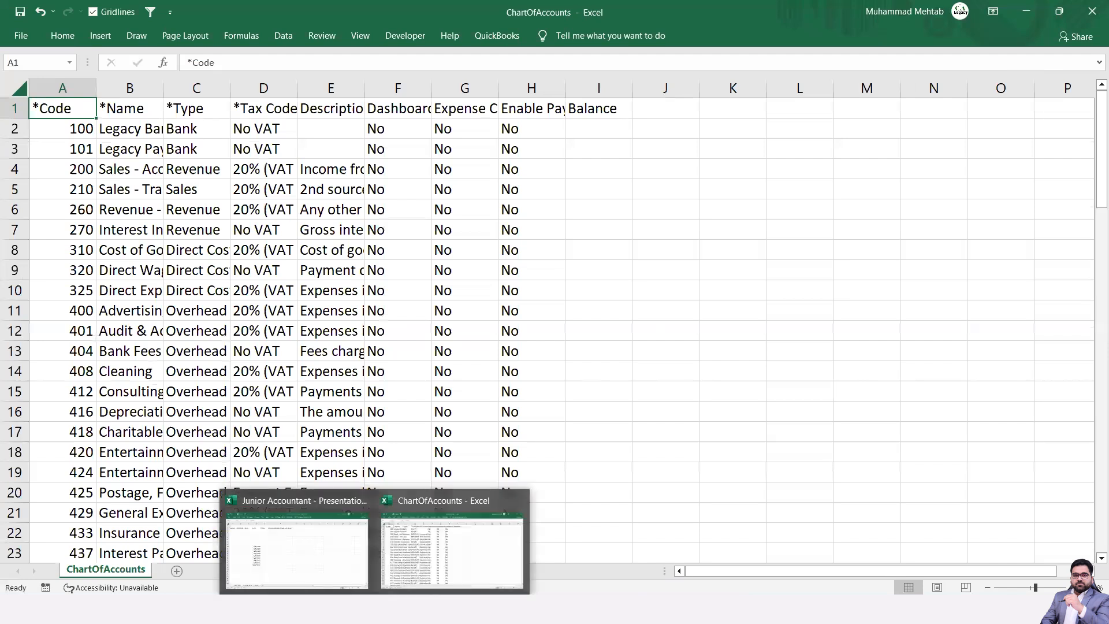
click(362, 505)
click(559, 335)
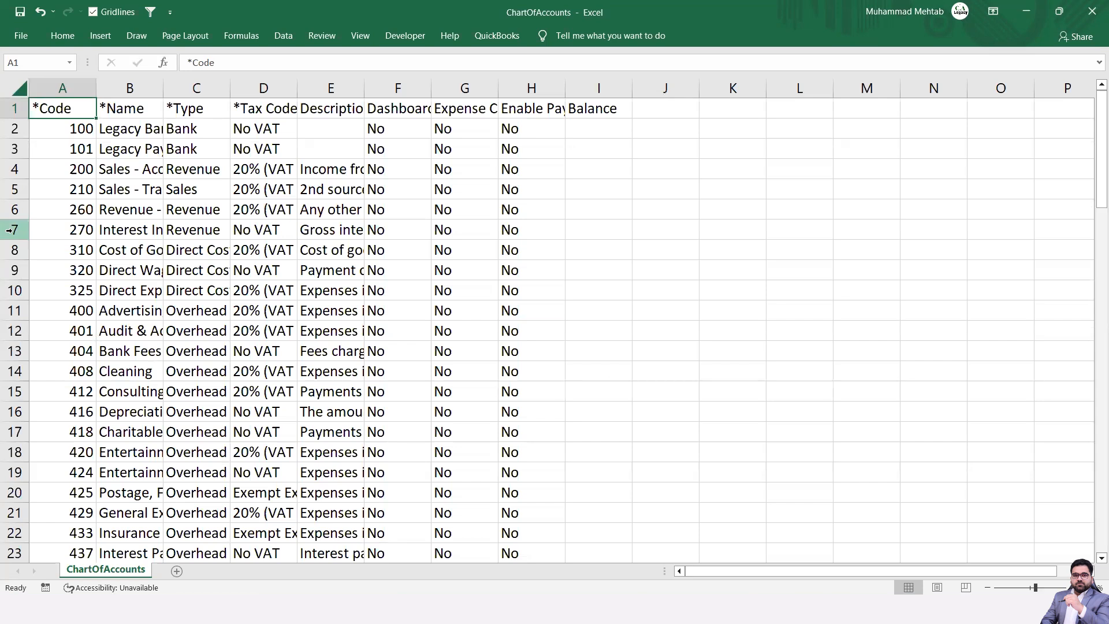
Fit all column widths of the exported chart of accounts to their contents and return to its first cell
key(ctrl+shift+End)
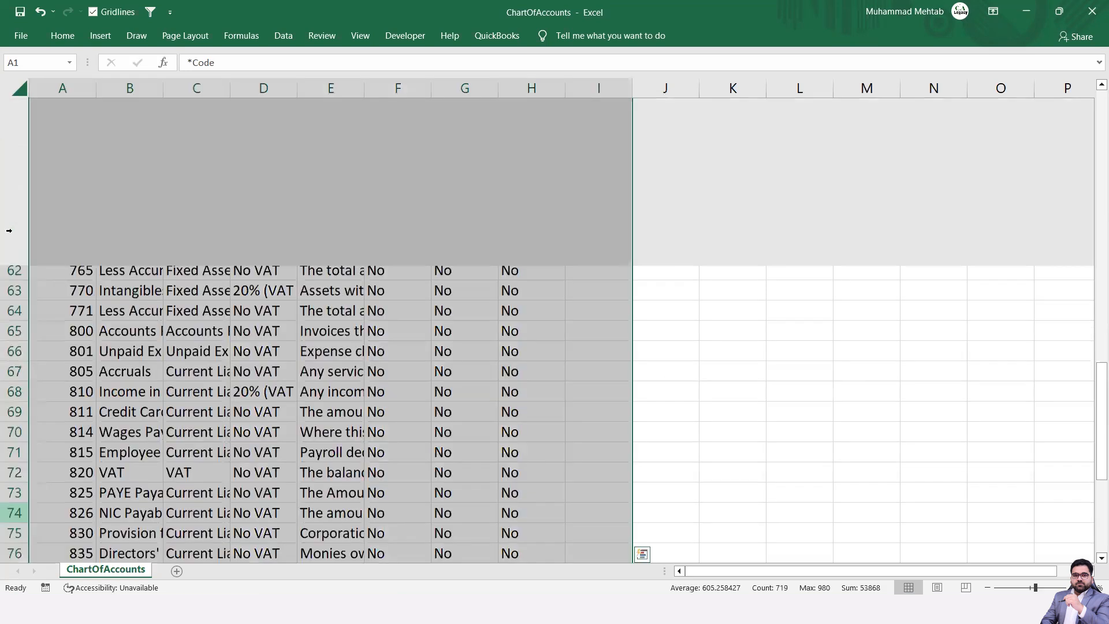
key(alt+h)
key(o)
key(i)
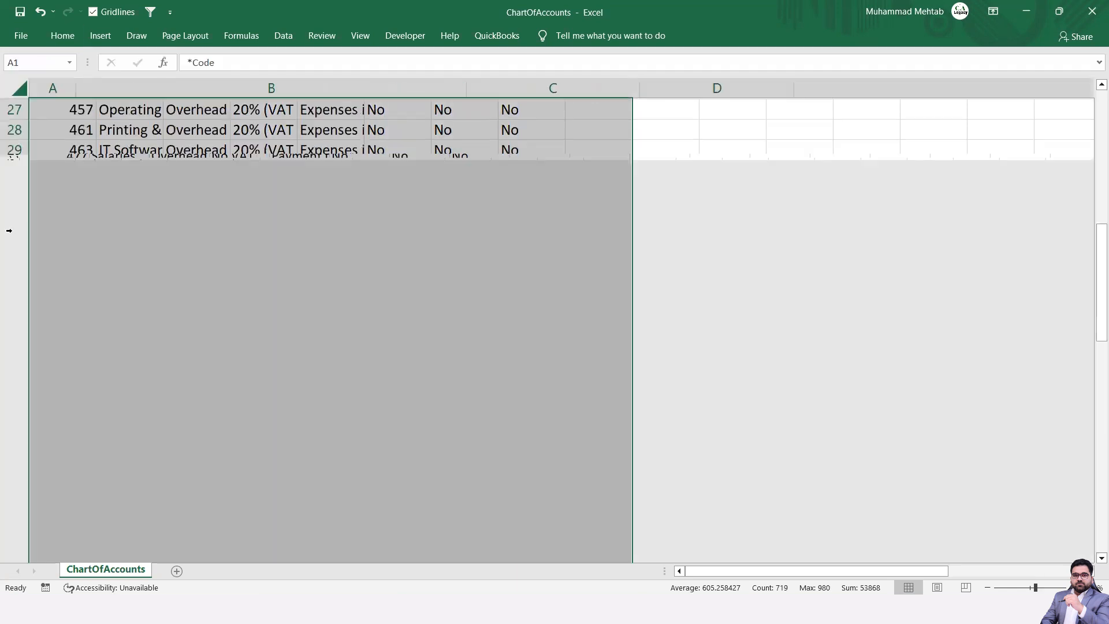
key(ctrl+Home)
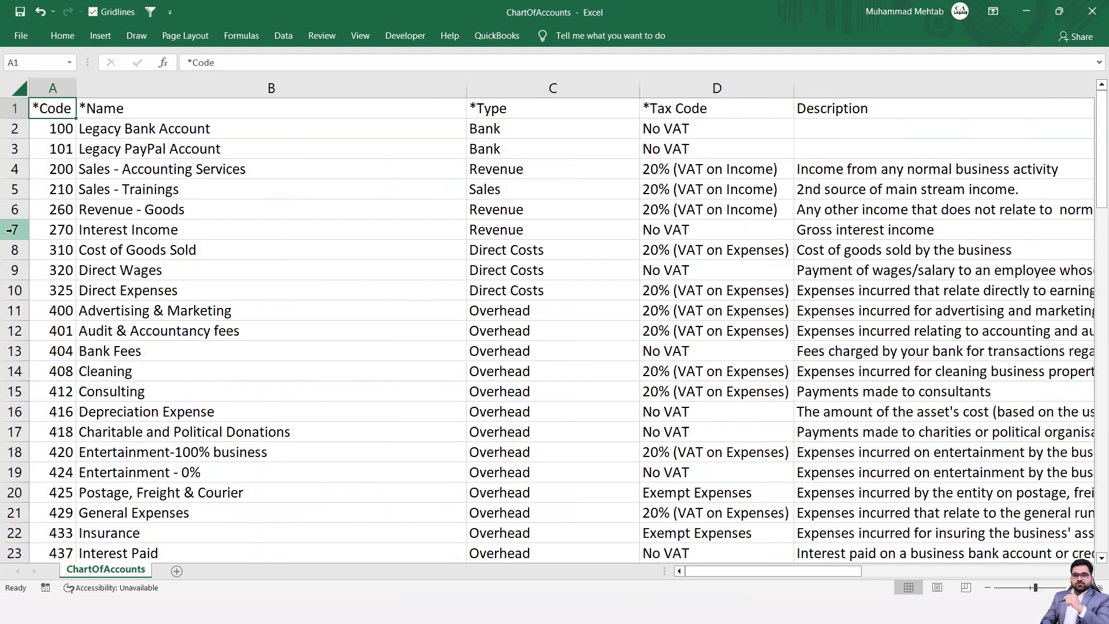
Look across the exported columns from Code and Name through Type, Tax Code and Description to Balance
key(Down)
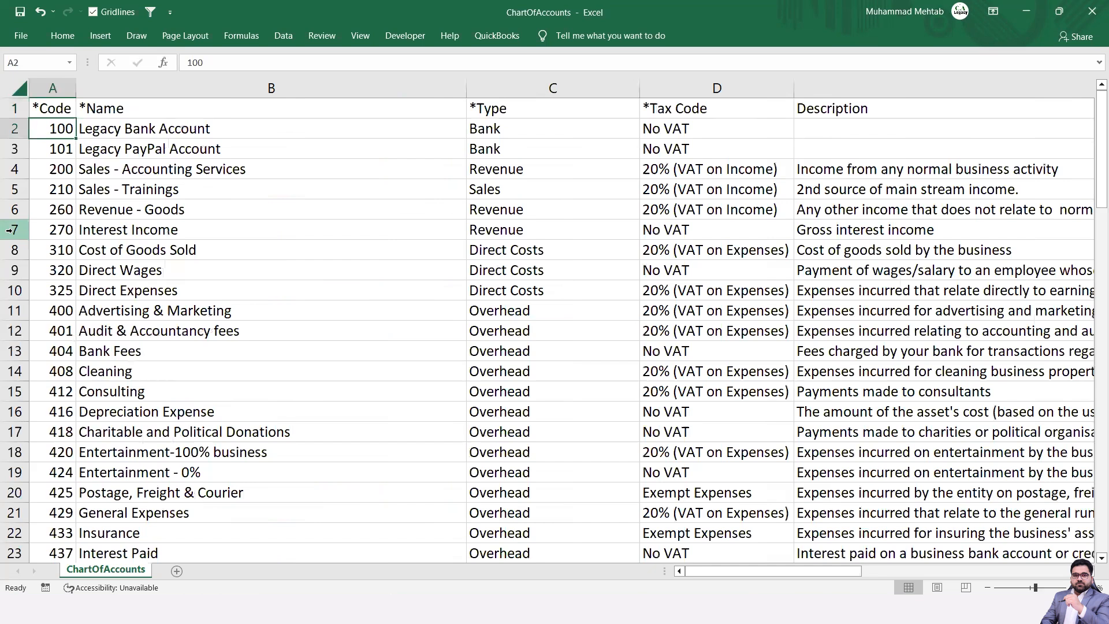
key(Right)
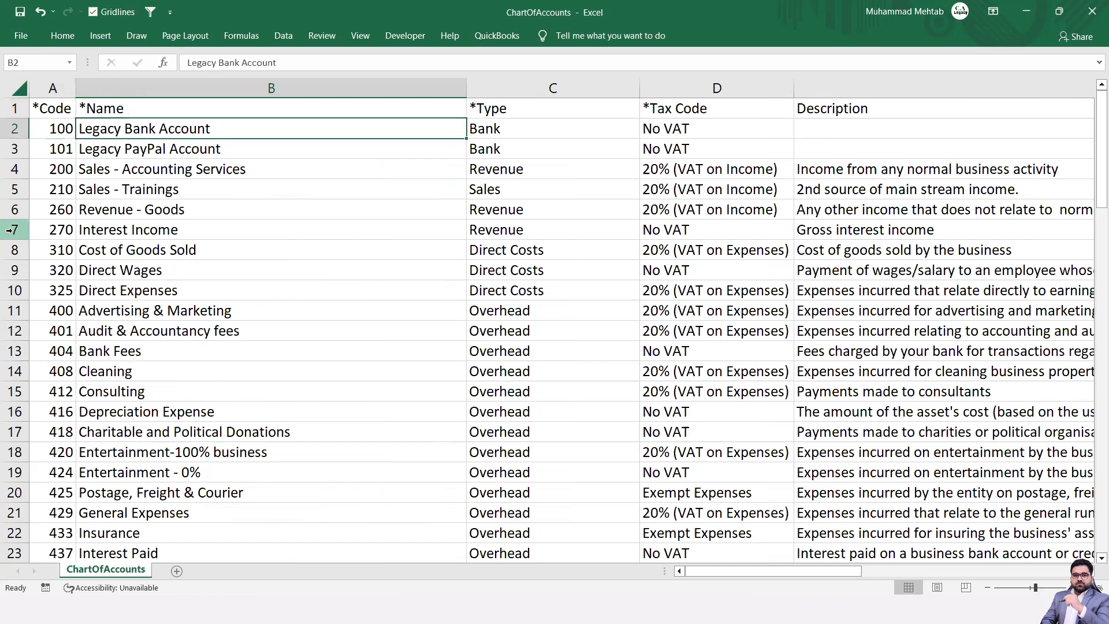
key(Right)
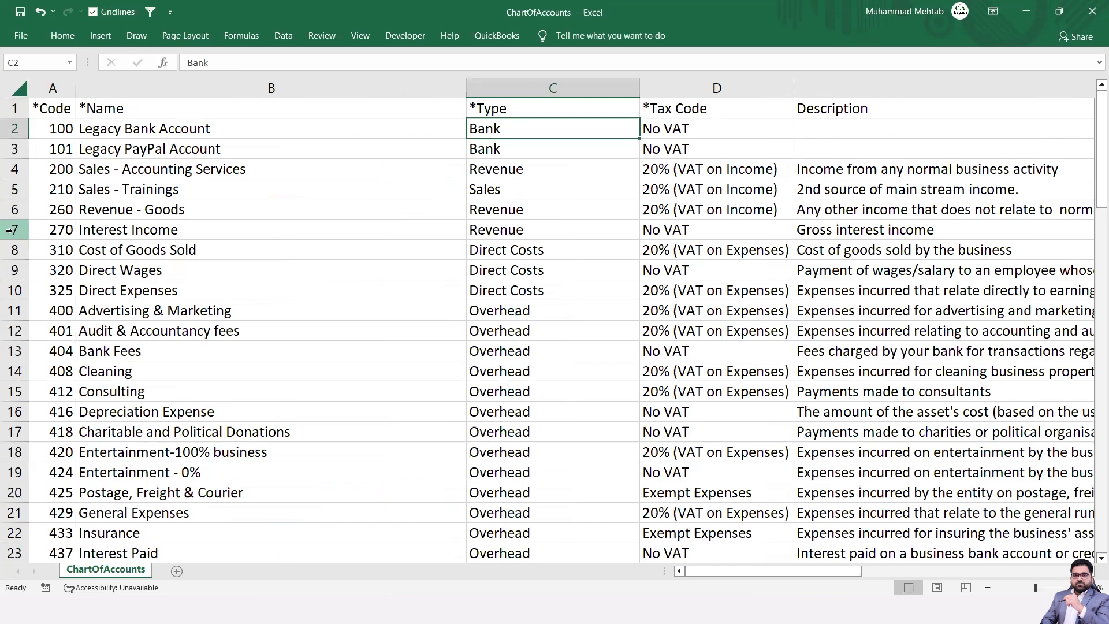
key(Right)
key(Right)
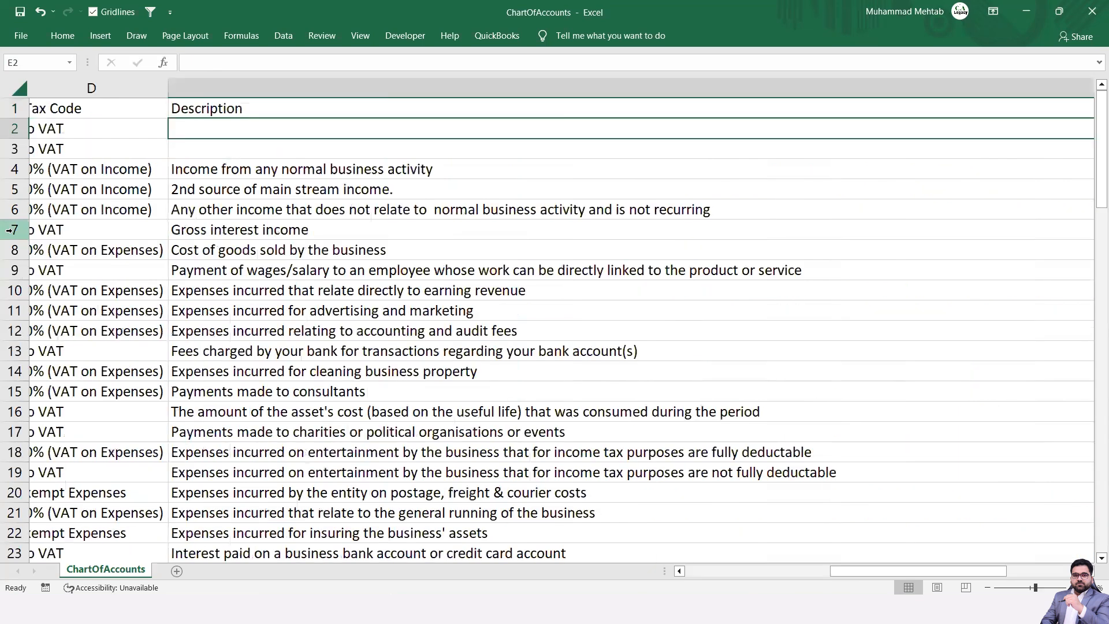
key(ctrl+Down)
key(Right)
key(Down)
key(Up)
key(Up)
key(Up)
key(Up)
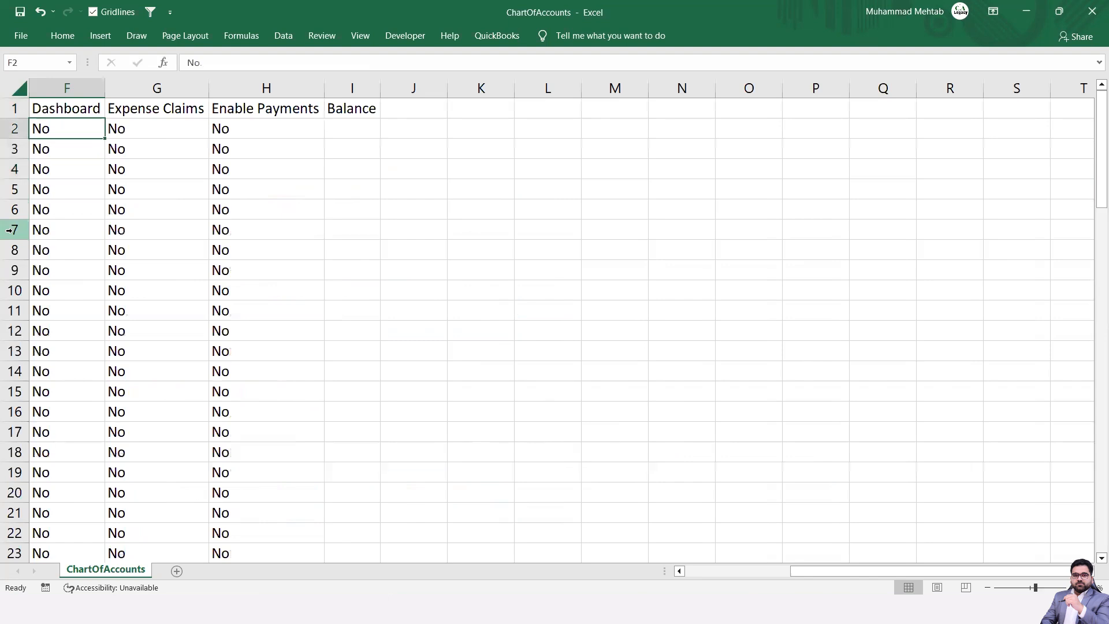
key(Right)
key(Right)
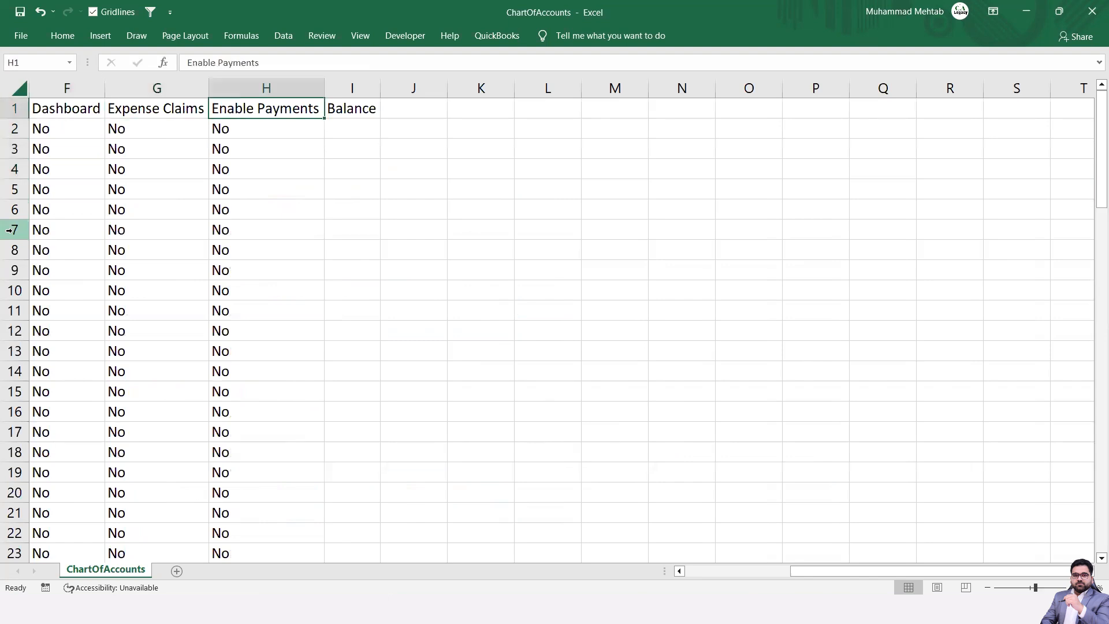
key(Right)
key(Left)
key(Left)
key(Left)
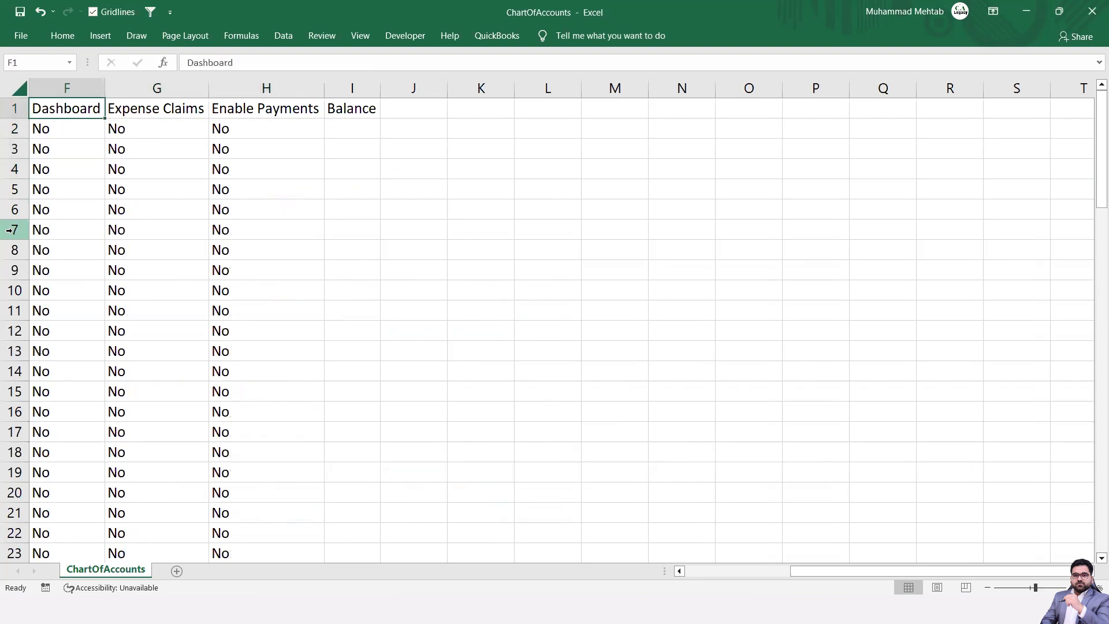
Read down the Name column from the header through the overhead accounts to Bank Revaluations
key(ctrl+Left)
key(Right)
key(Down)
key(Down)
key(Down)
key(Down)
key(Down)
key(Down)
key(Down)
key(Down)
key(Down)
key(Down)
key(Down)
key(Down)
key(Down)
key(Down)
key(Down)
key(Down)
key(Down)
key(Down)
key(Down)
key(Down)
key(Down)
key(Down)
key(Down)
key(Down)
key(Down)
key(Down)
key(Down)
key(Down)
key(Down)
key(Down)
key(Down)
key(Down)
key(Down)
key(Down)
key(Down)
key(Down)
key(Down)
key(Down)
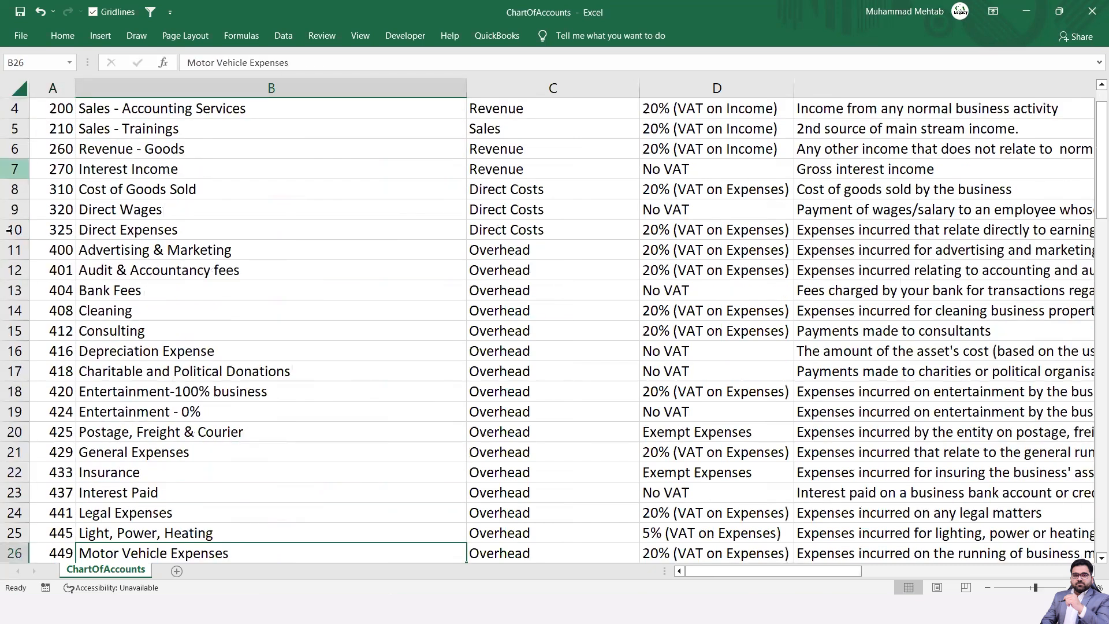
key(Down)
key(Down)
key(Down)
key(Down)
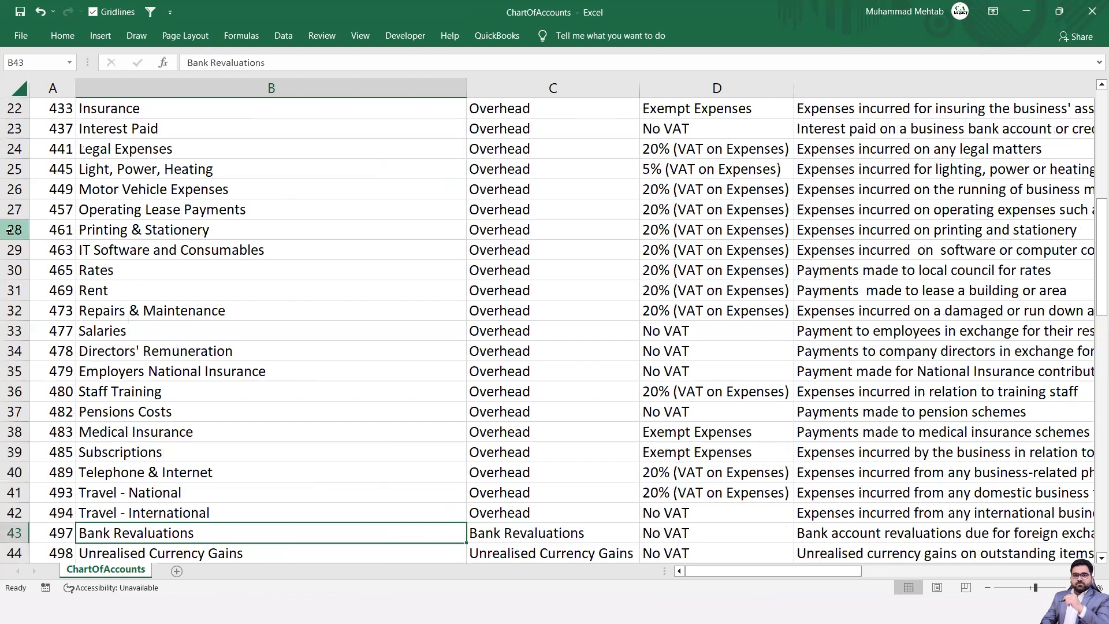
Examine the overhead accounts between Bank Revaluations and Rates, including the code of the Rates account
key(Up)
key(Up)
key(Up)
key(Up)
key(Up)
key(Up)
key(Up)
key(Up)
key(Down)
key(Down)
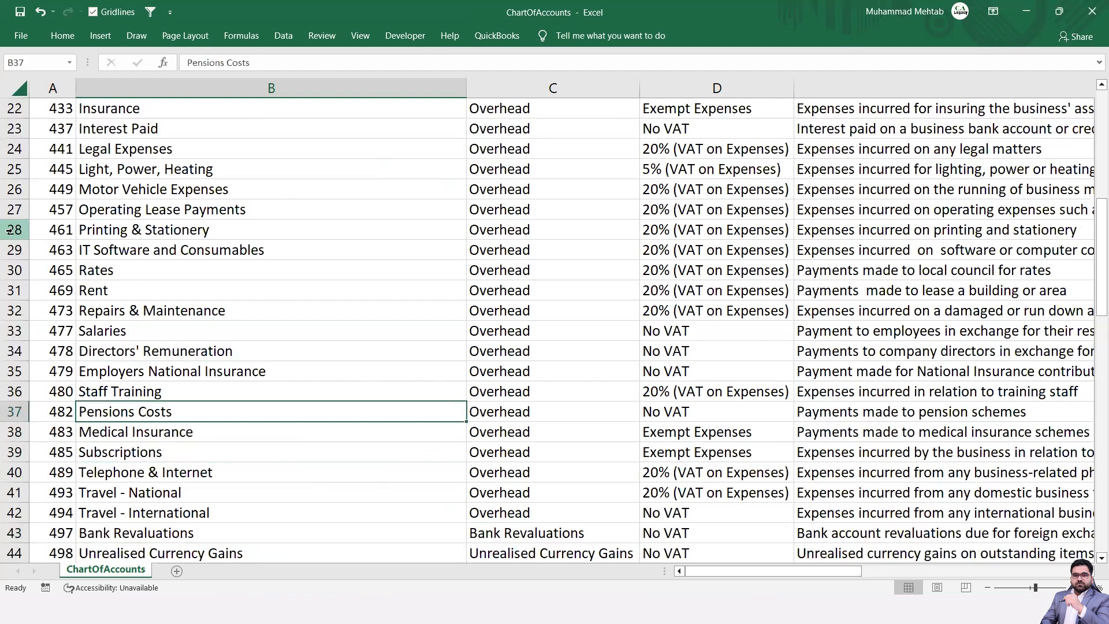
key(Up)
key(Up)
key(Up)
key(Up)
key(Up)
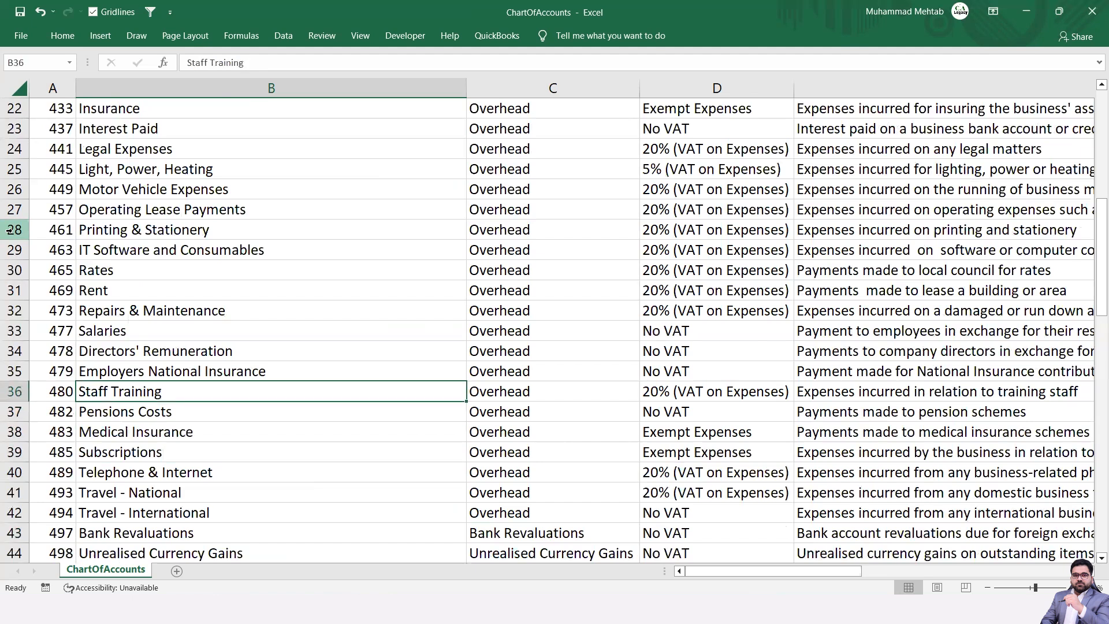
key(Down)
key(Up)
key(Up)
key(Up)
key(Up)
key(Down)
key(Down)
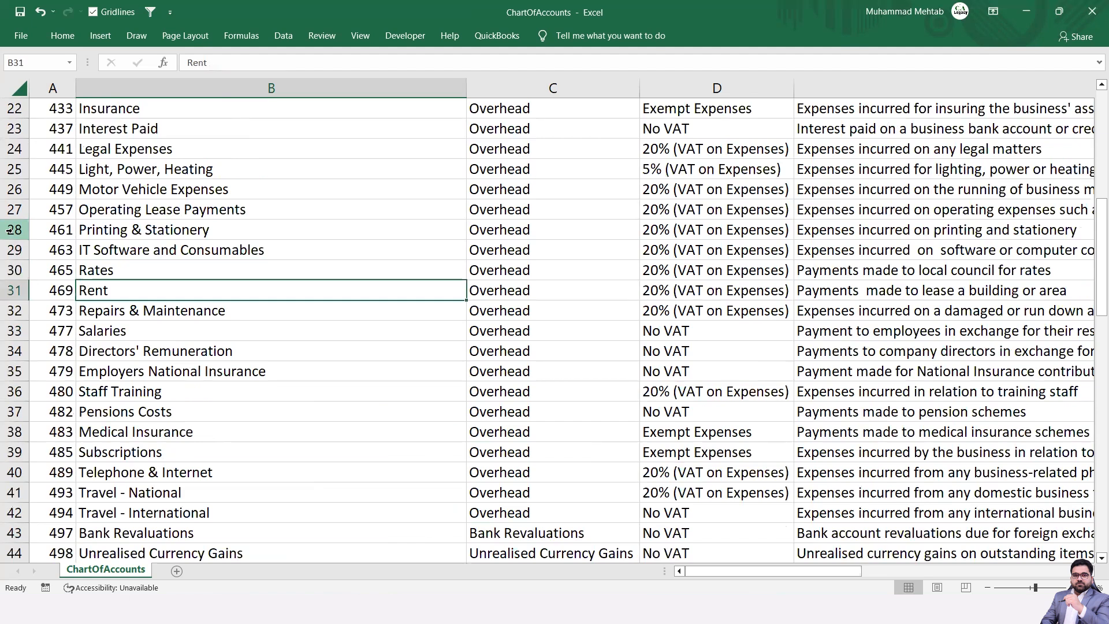
key(Up)
key(Left)
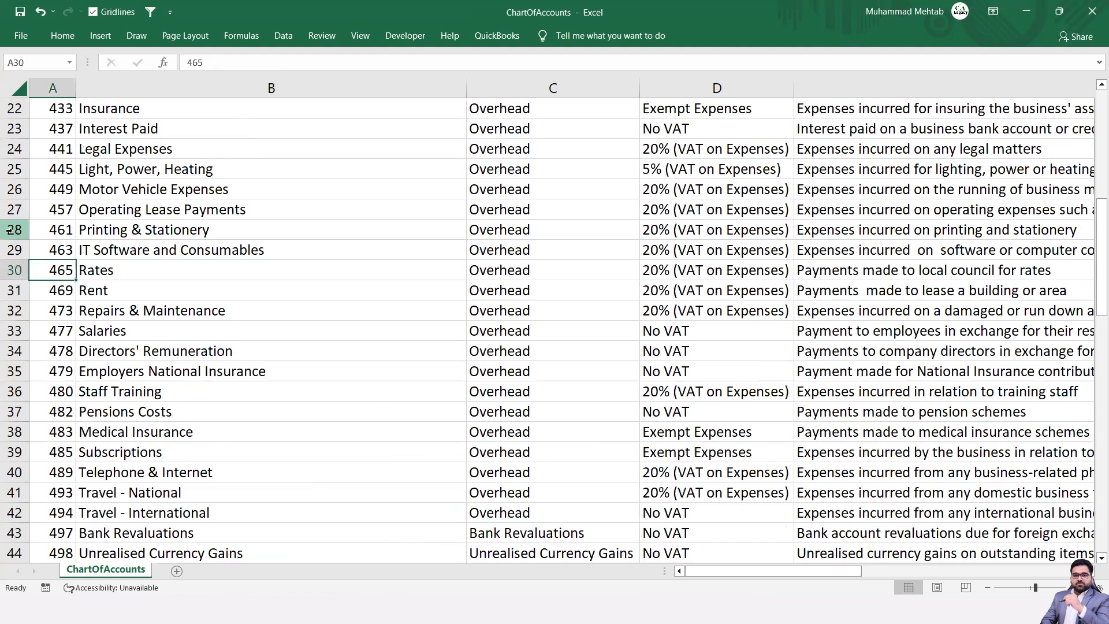
key(Right)
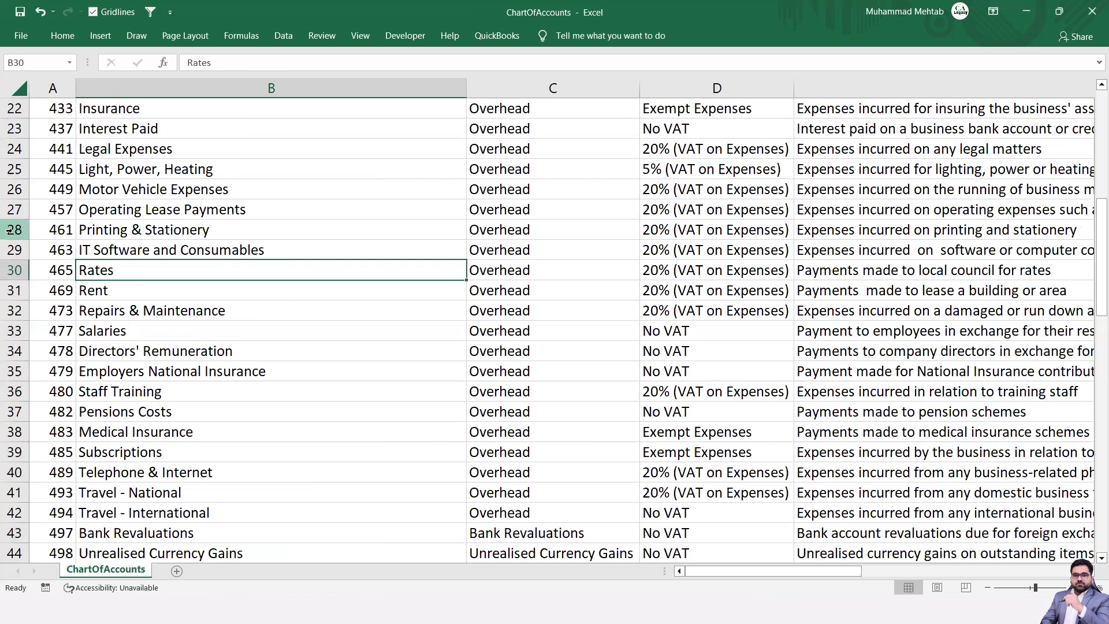
Review the account names from Rates back up to the Name header
key(Up)
key(Up)
key(Up)
key(Up)
key(Up)
key(Up)
key(Up)
key(Up)
key(Up)
key(Up)
key(Up)
key(Up)
key(Up)
key(Up)
key(Up)
key(Up)
key(Up)
key(Up)
key(Up)
key(Up)
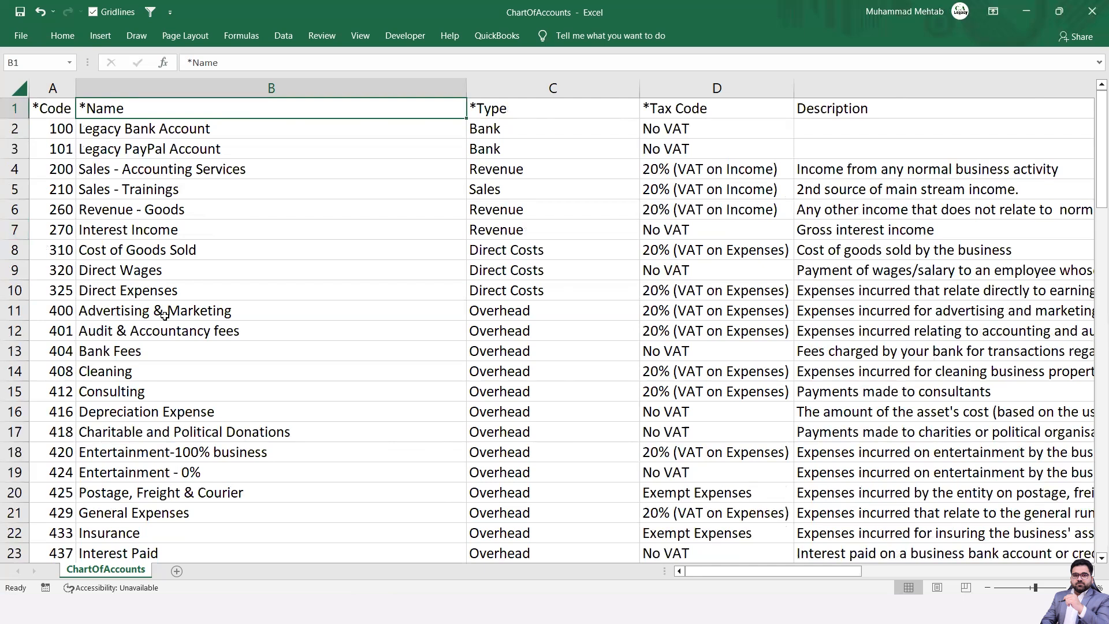
Switch to Xero, start a chart of accounts import and choose ChartOfAccounts.csv as the file to import
click(238, 610)
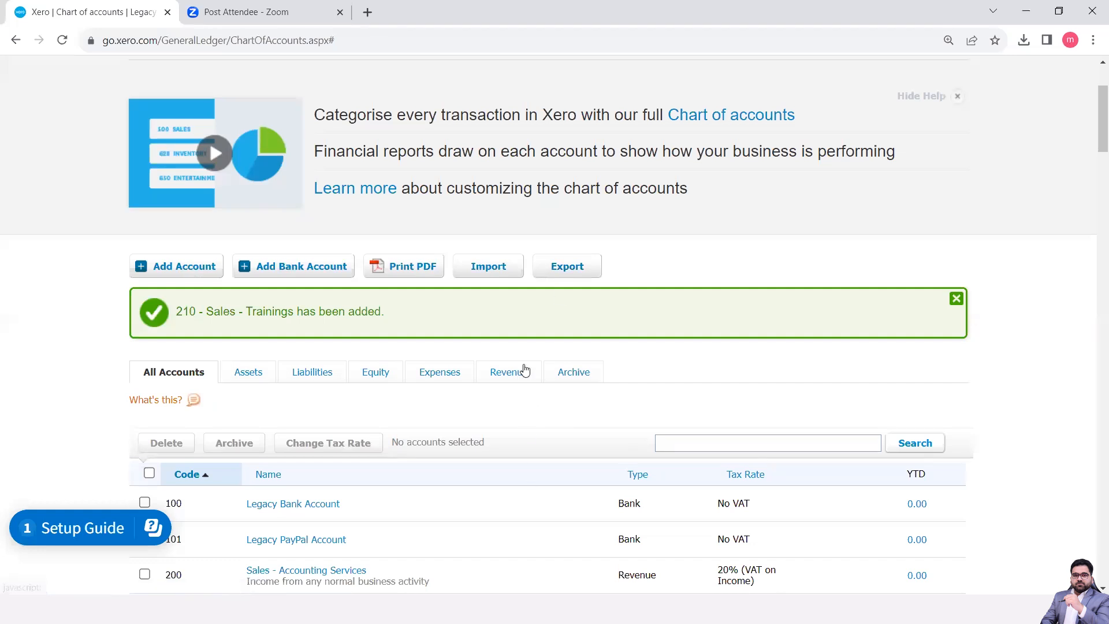
click(489, 272)
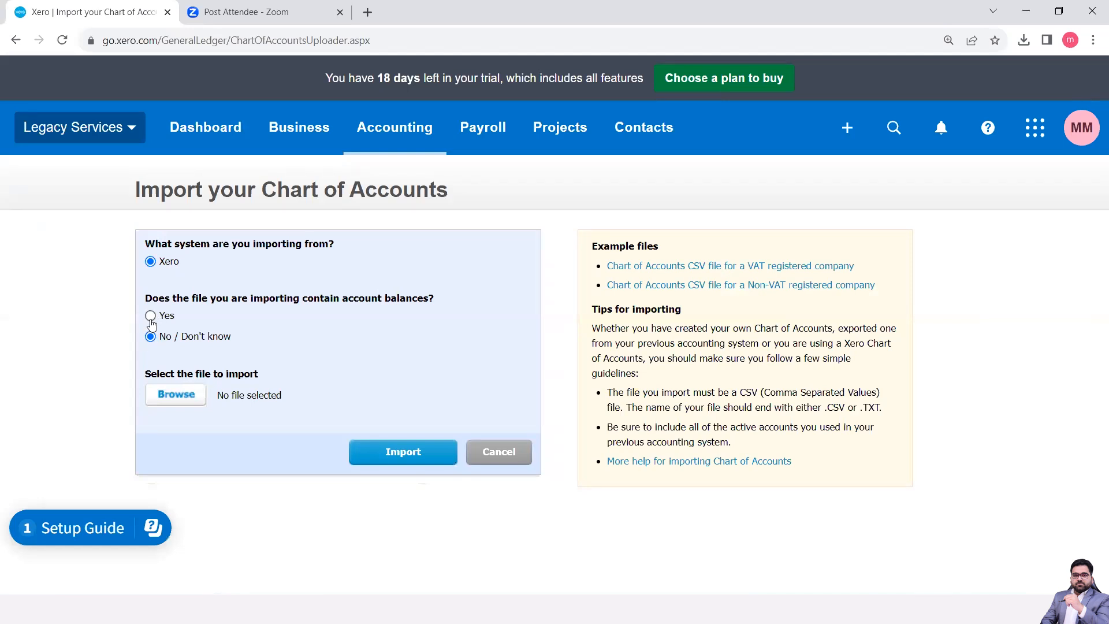
click(183, 398)
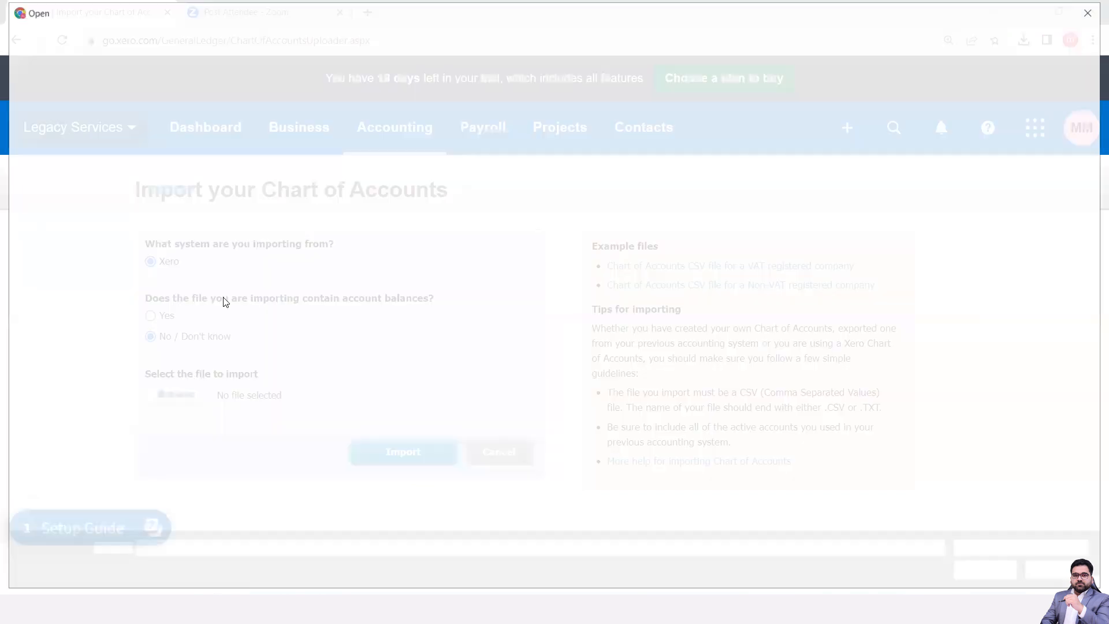
double_click(193, 166)
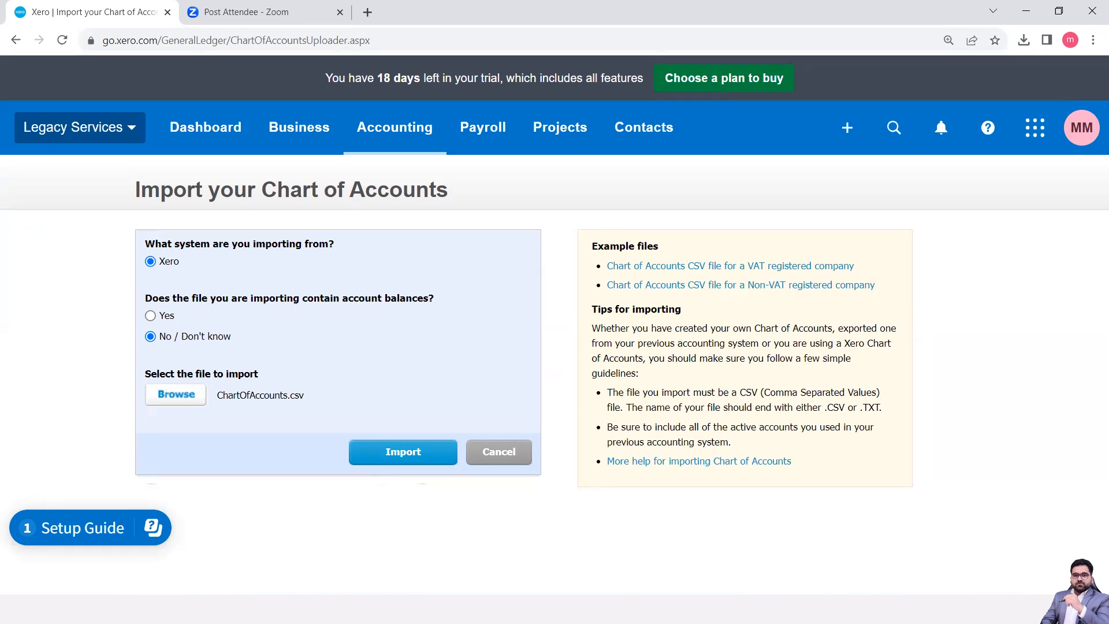
Download the example Chart of Accounts CSV file for a VAT registered company from Xero's import page and open it in Excel
click(371, 554)
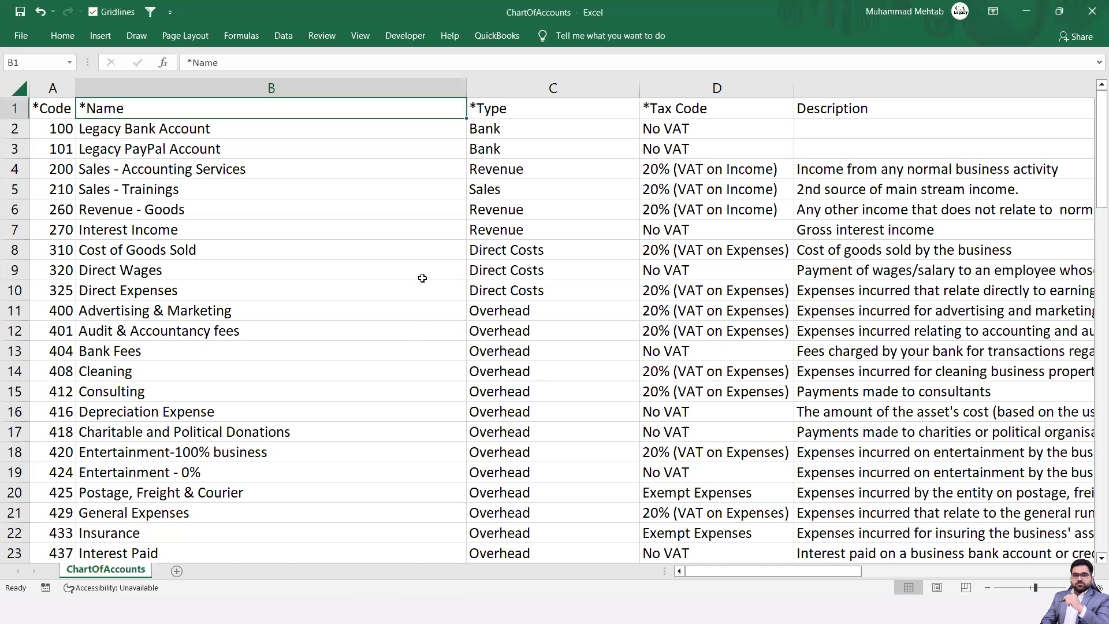
key(alt+Tab)
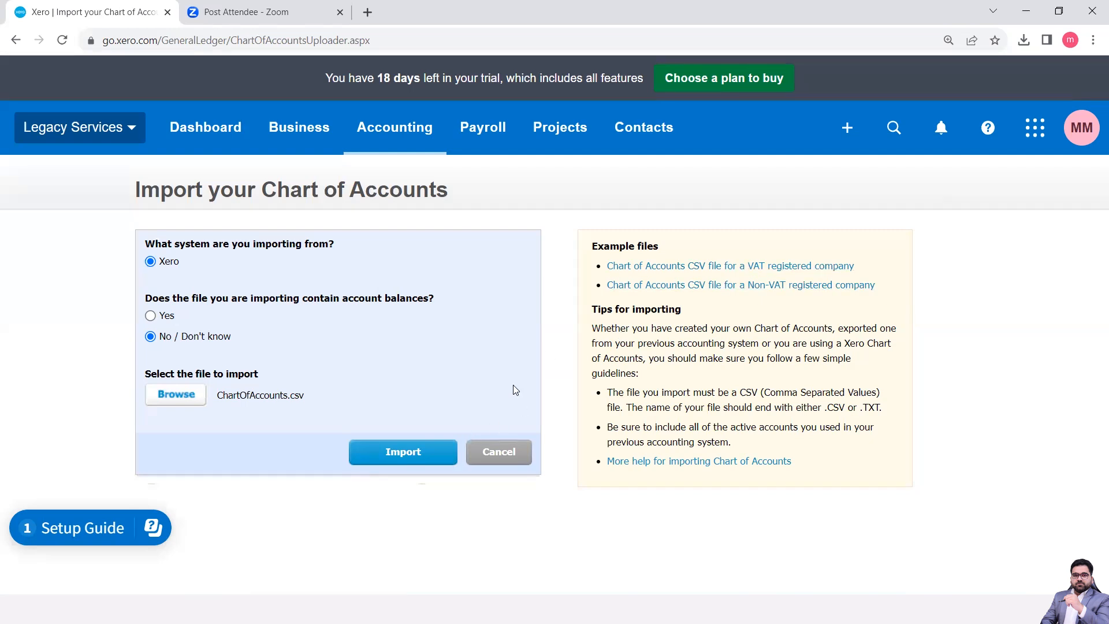
click(744, 270)
mouse_move(1001, 71)
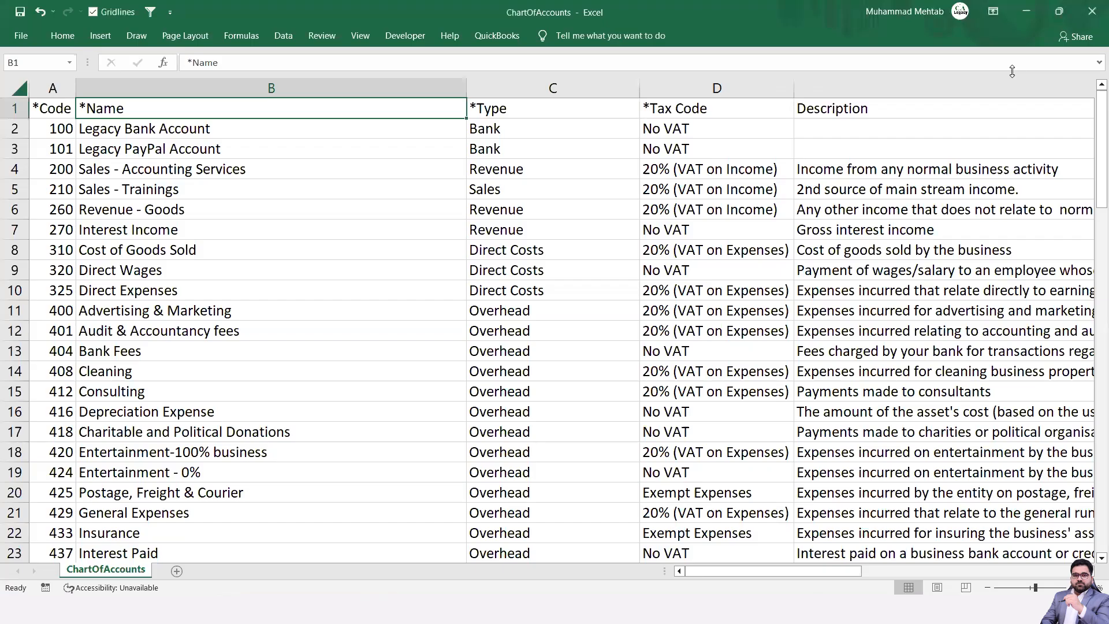
click(358, 227)
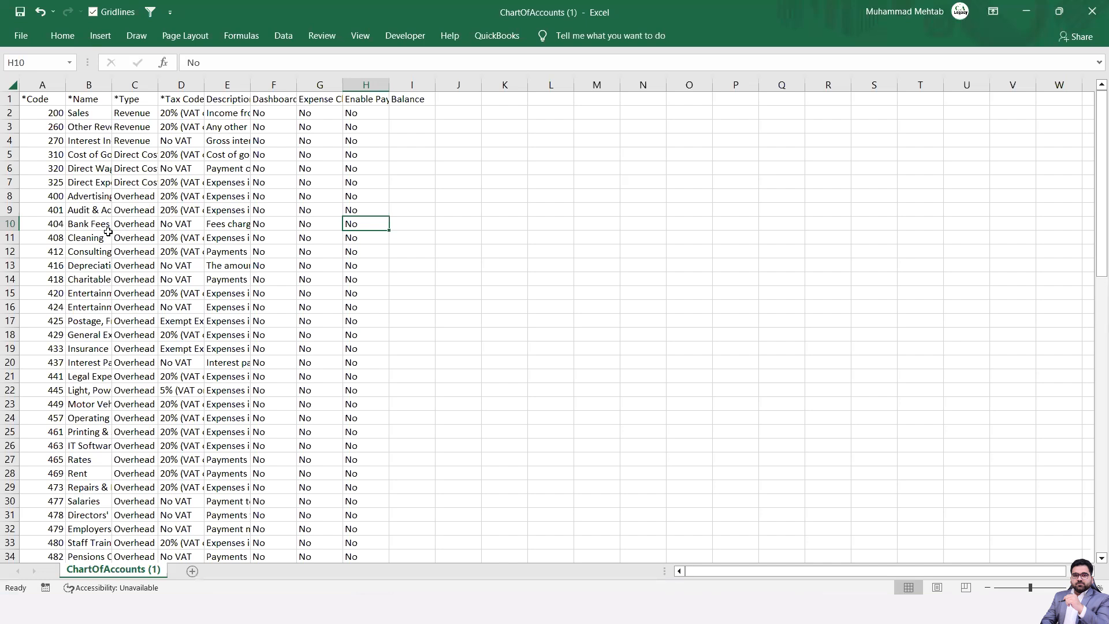
Enlarge the example chart of accounts and fit its Name column to the full account names
scroll(108, 232, up, 1)
scroll(108, 232, up, 1)
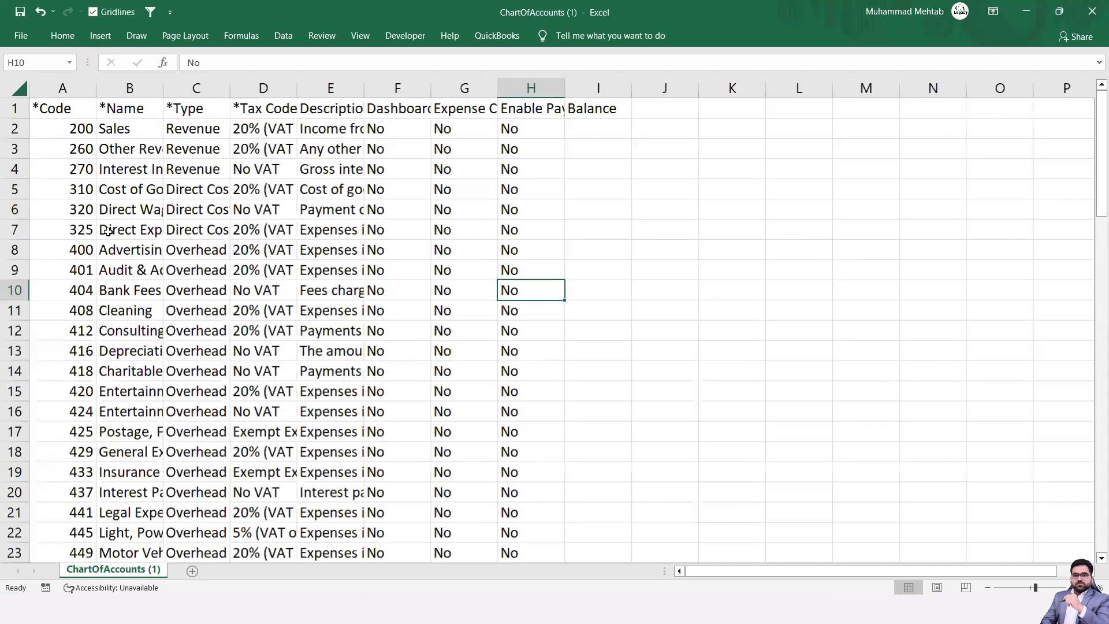
scroll(97, 151, up, 1)
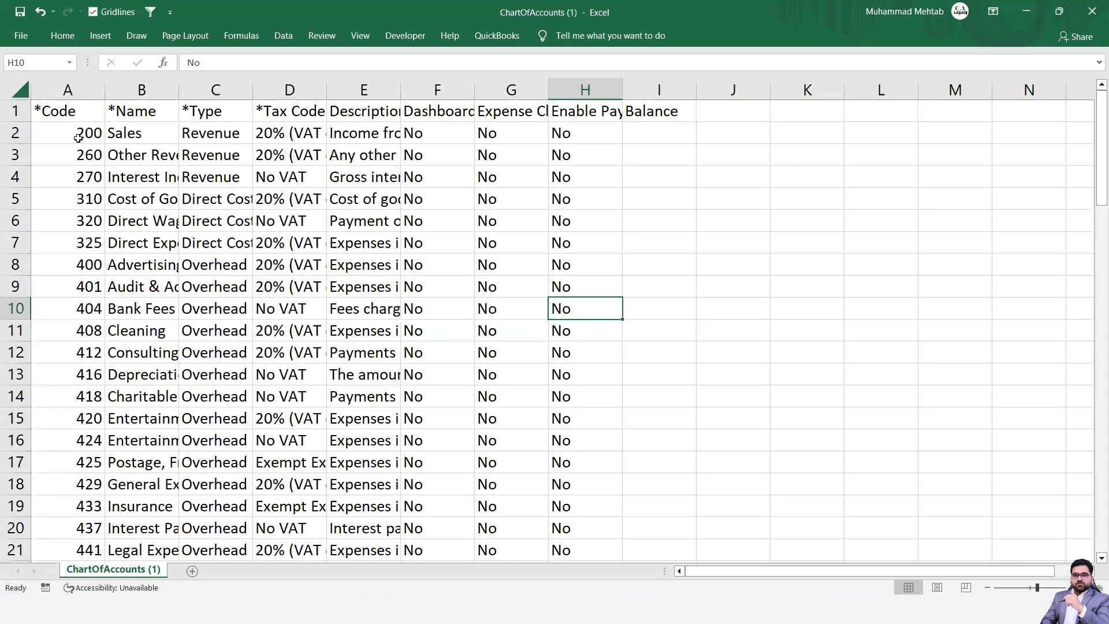
click(78, 138)
key(Right)
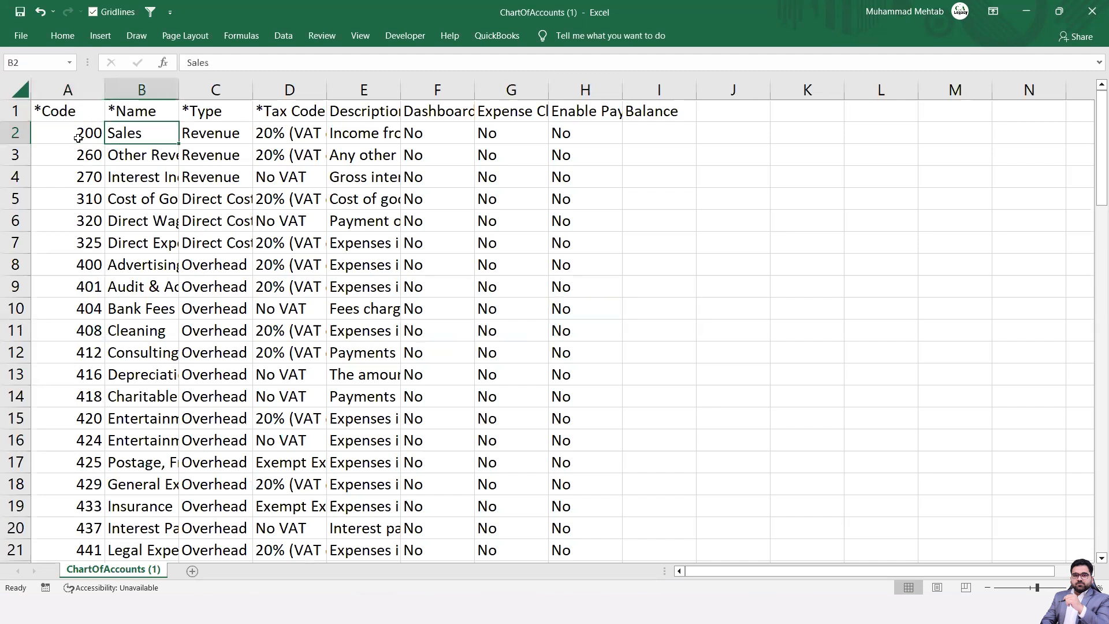
double_click(179, 91)
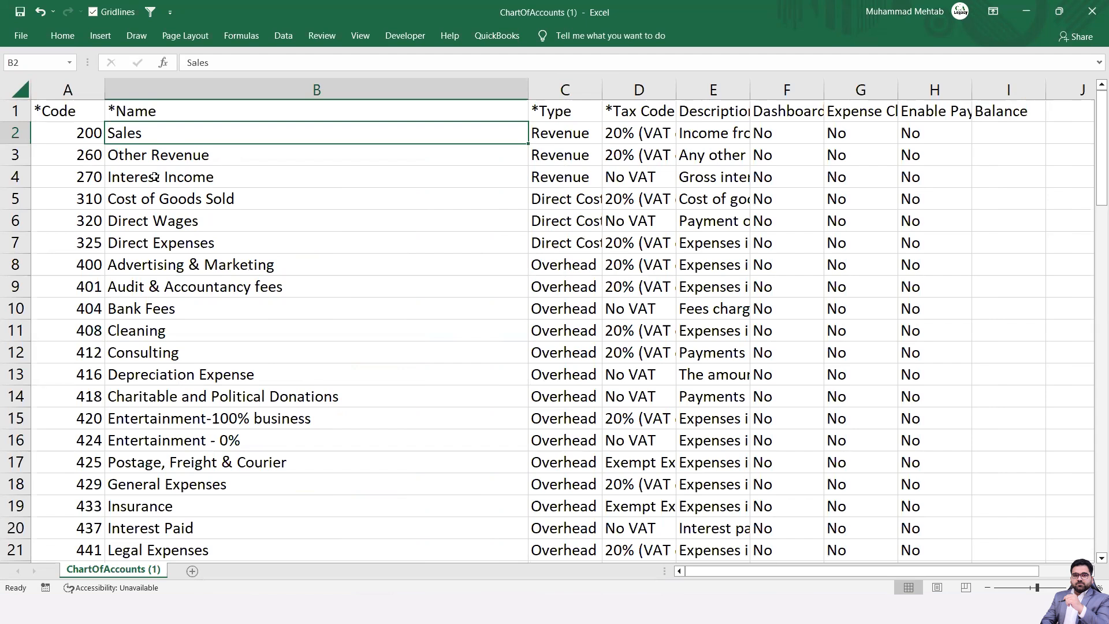
Select the asterisked header cells from *Code to *Tax Code in the example file
key(Left)
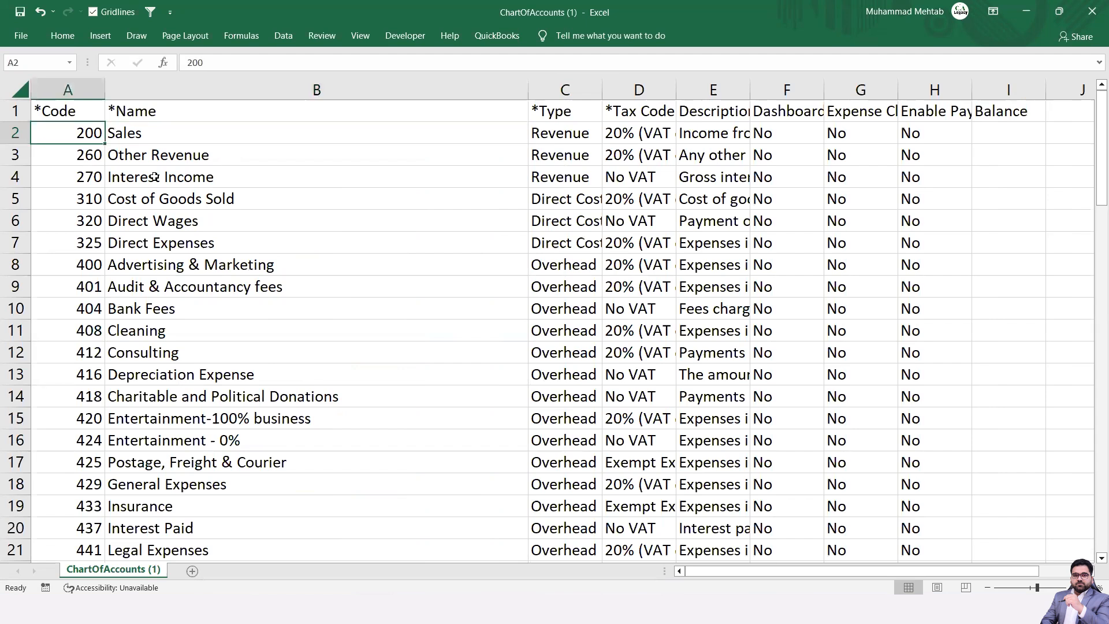
key(Up)
key(Right)
key(Left)
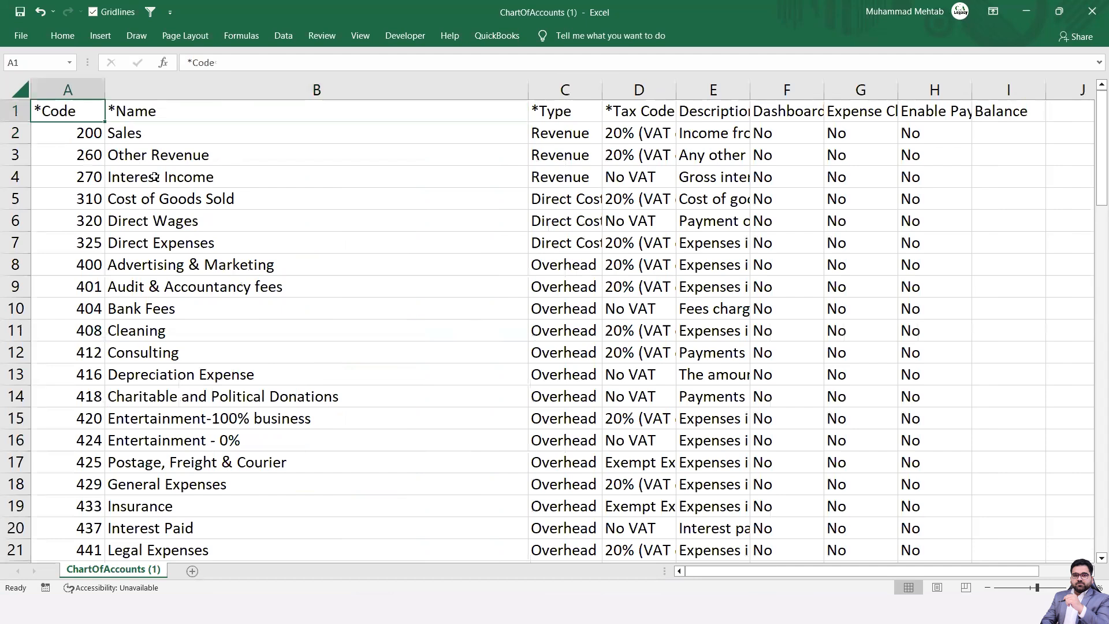
key(shift+Right)
key(shift+Right)
key(shift+Right)
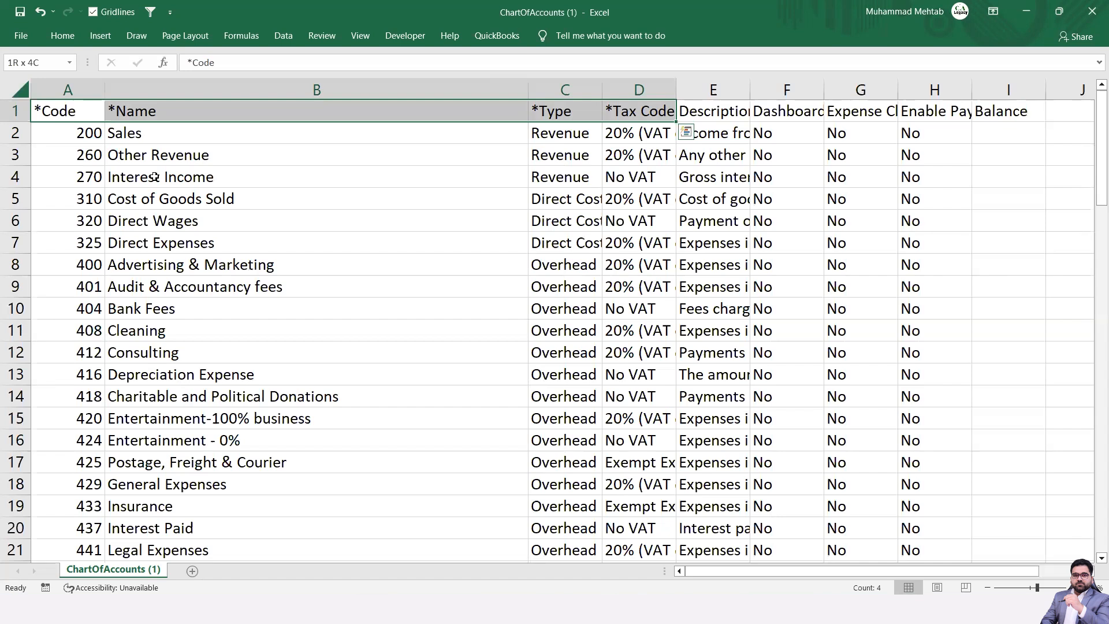
Examine the header row of the example file from the Description column back to *Code
key(Right)
key(Right)
key(Right)
key(Right)
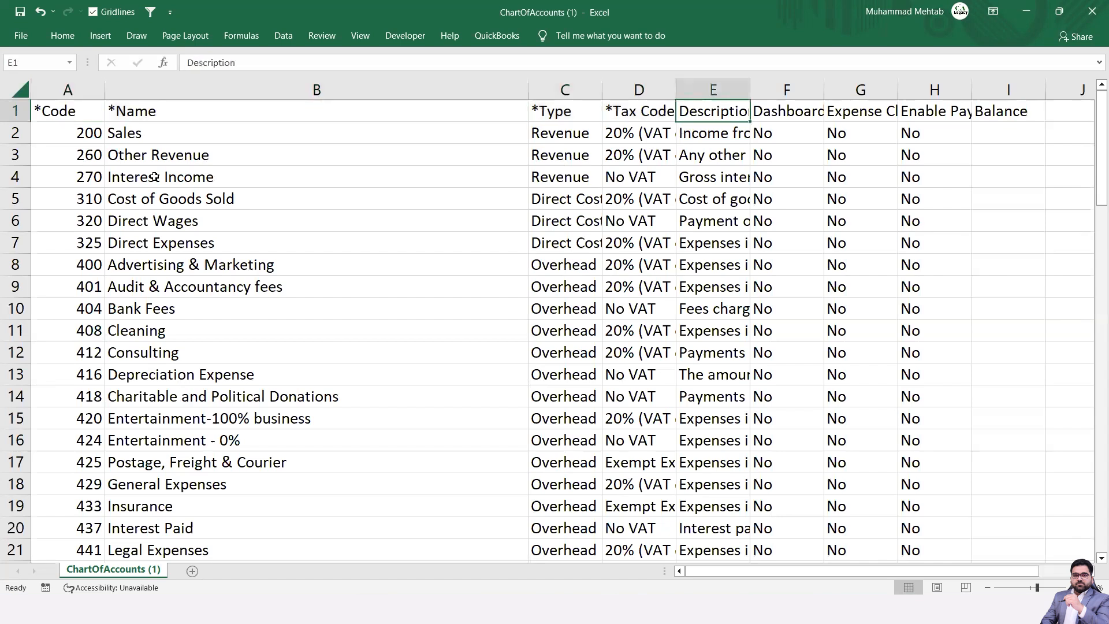
key(Left)
key(Left)
key(Left)
key(Left)
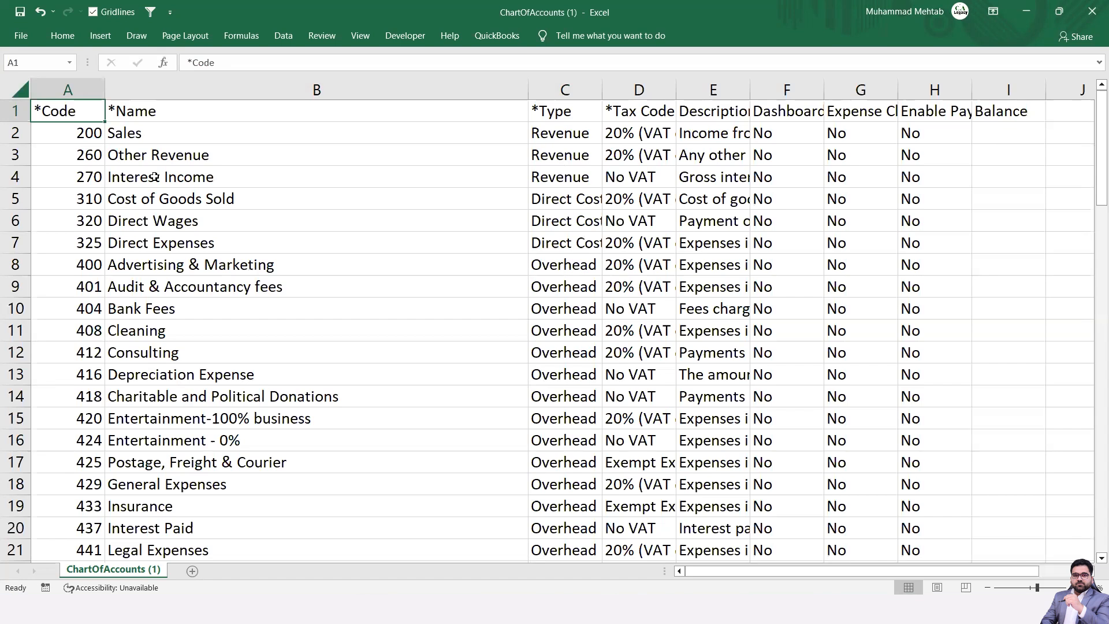
Highlight the code, name and type cells of the first account in row 2, and return to its code
key(Down)
key(shift+Right)
key(shift+Right)
key(shift+Right)
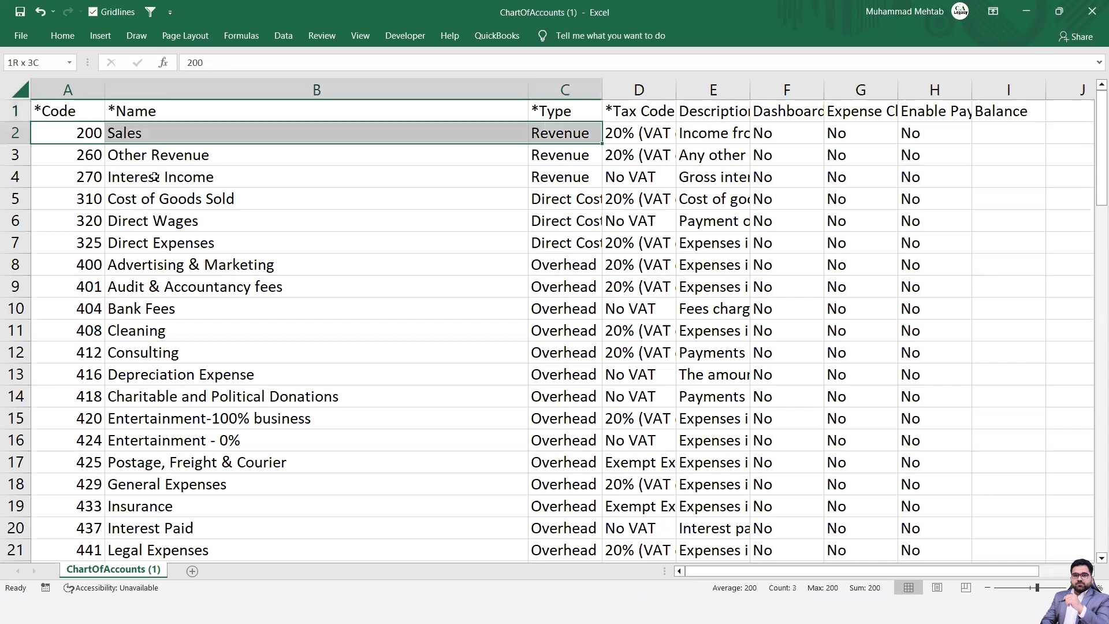
key(shift+Left)
key(shift+Left)
key(shift+Left)
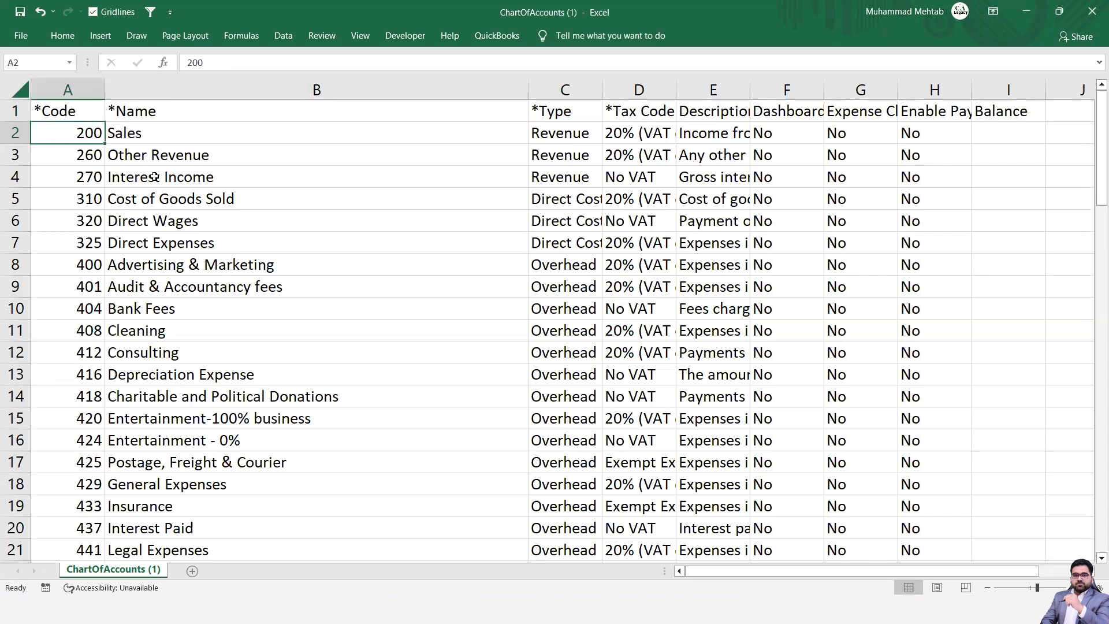
Clear all account codes below the *Code header
key(ctrl+shift+Down)
key(Delete)
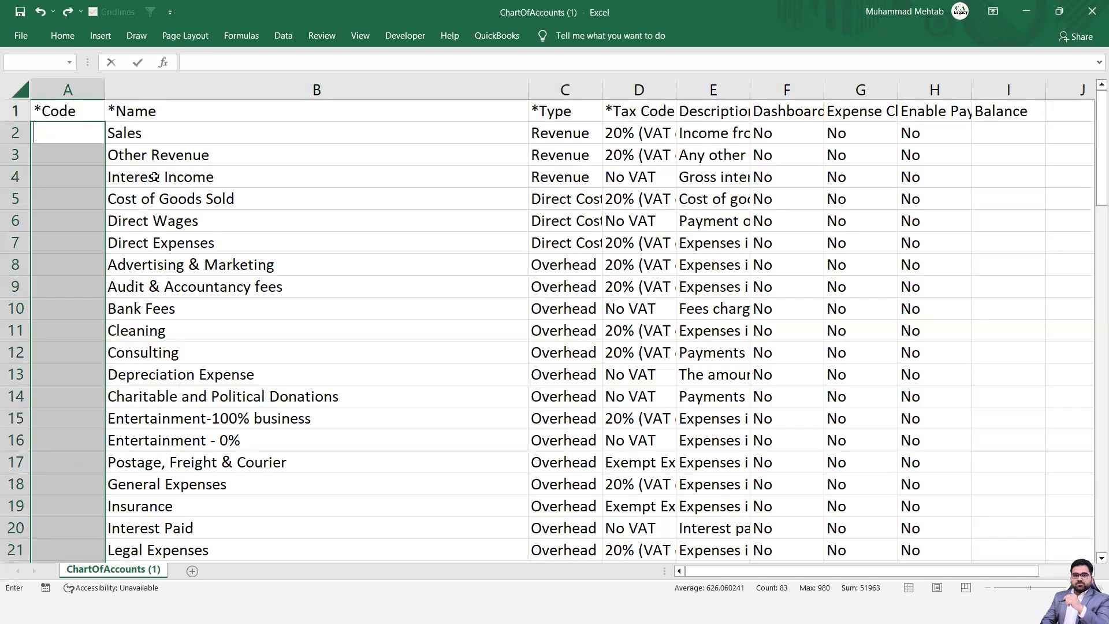
key(Down)
key(Up)
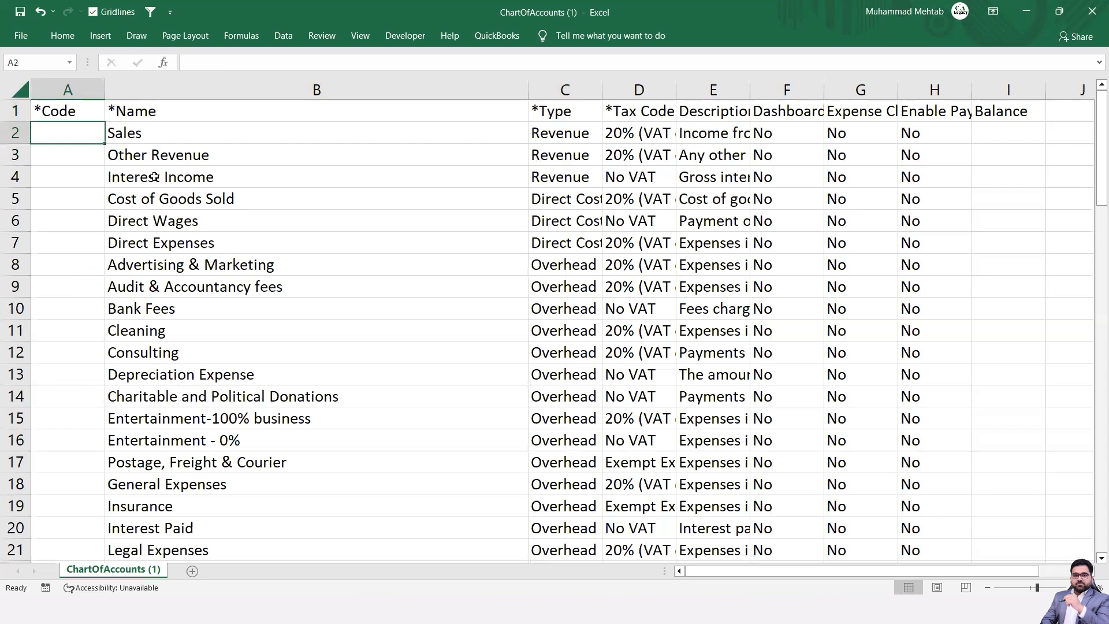
Undo the clearing of the account codes
key(ctrl+z)
key(ctrl+z)
key(ctrl+z)
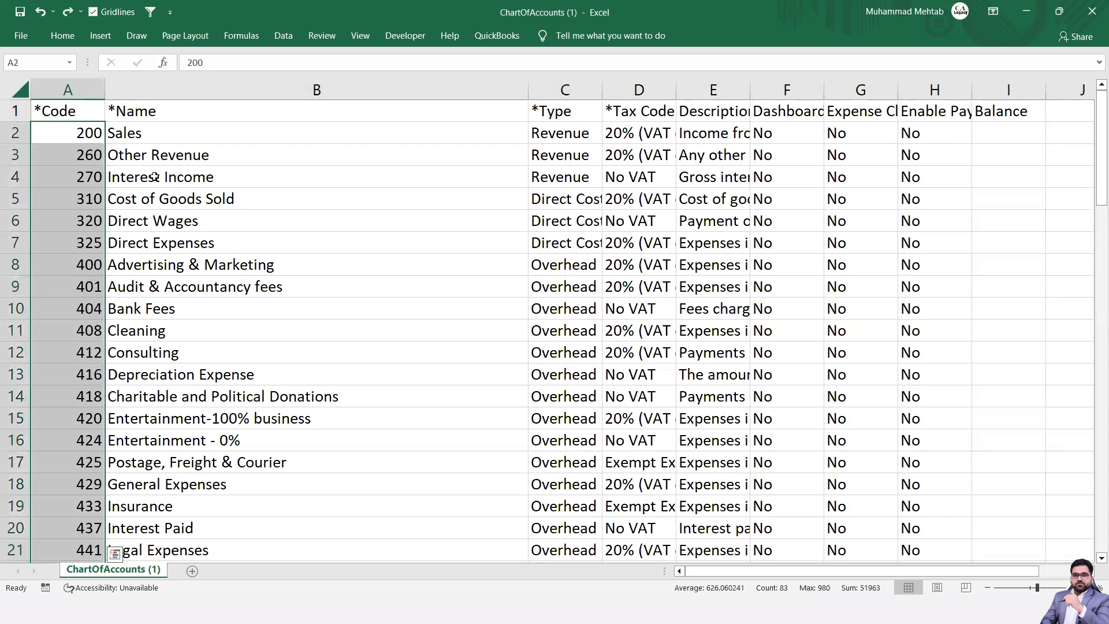
Fit the *Type column to its full account type names
key(Right)
key(Down)
key(Up)
key(Right)
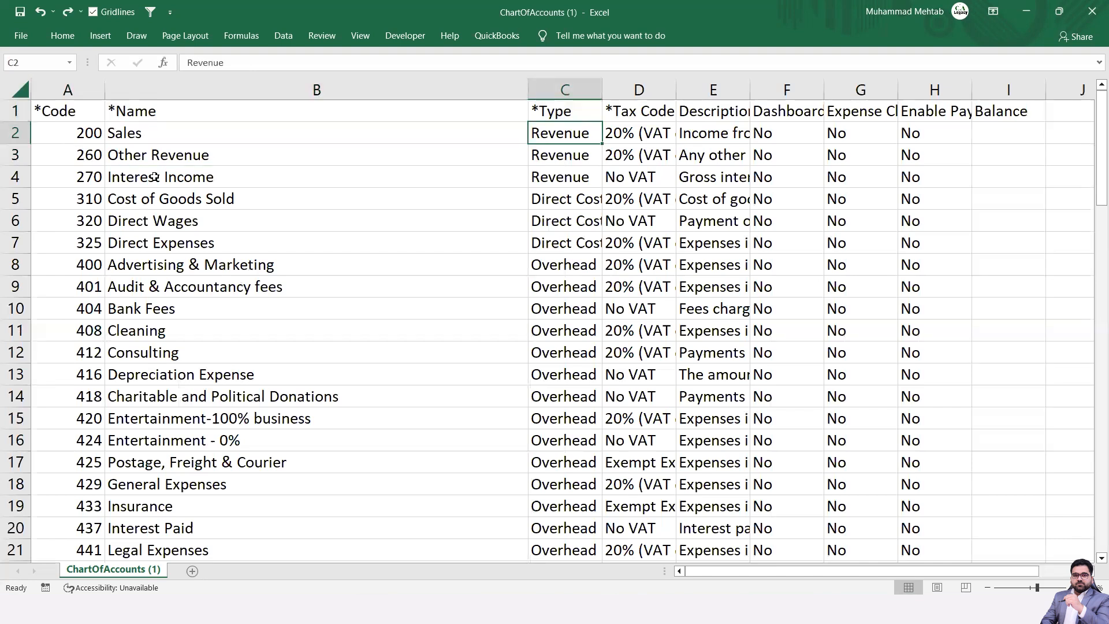
double_click(602, 90)
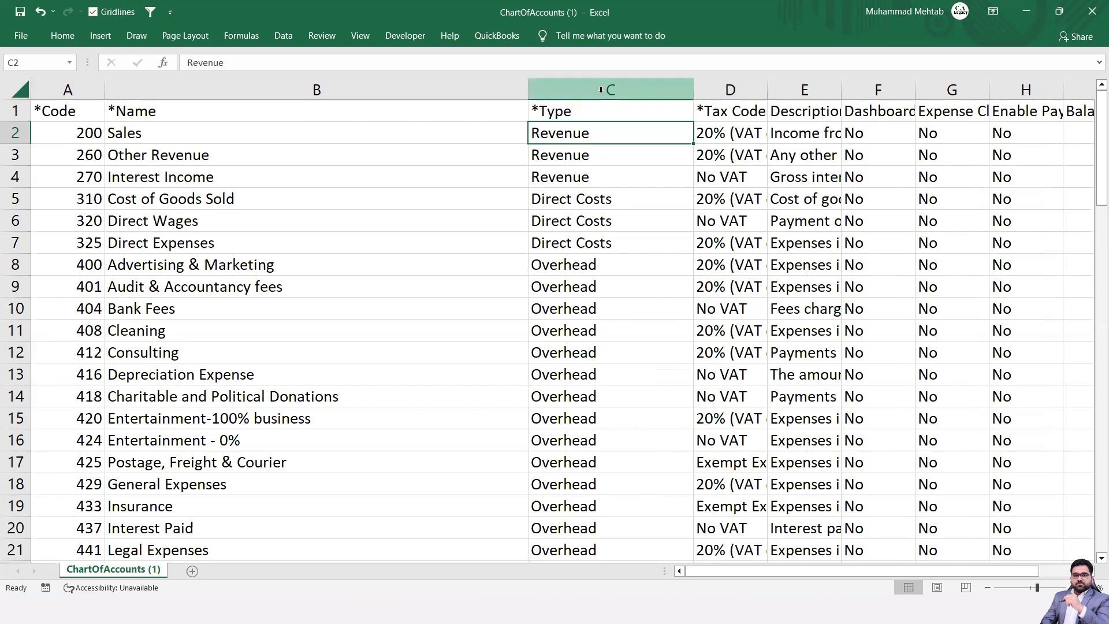
Examine the account types listed in the *Type column for the first accounts
key(Down)
key(Down)
key(Down)
key(Down)
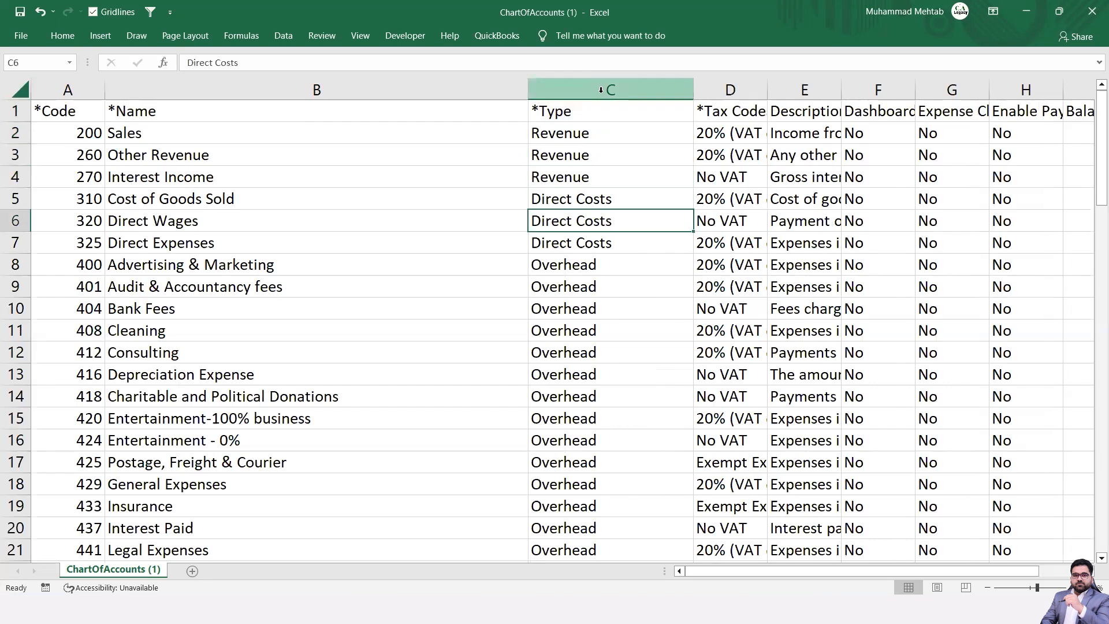
key(Up)
key(Up)
key(Up)
key(Up)
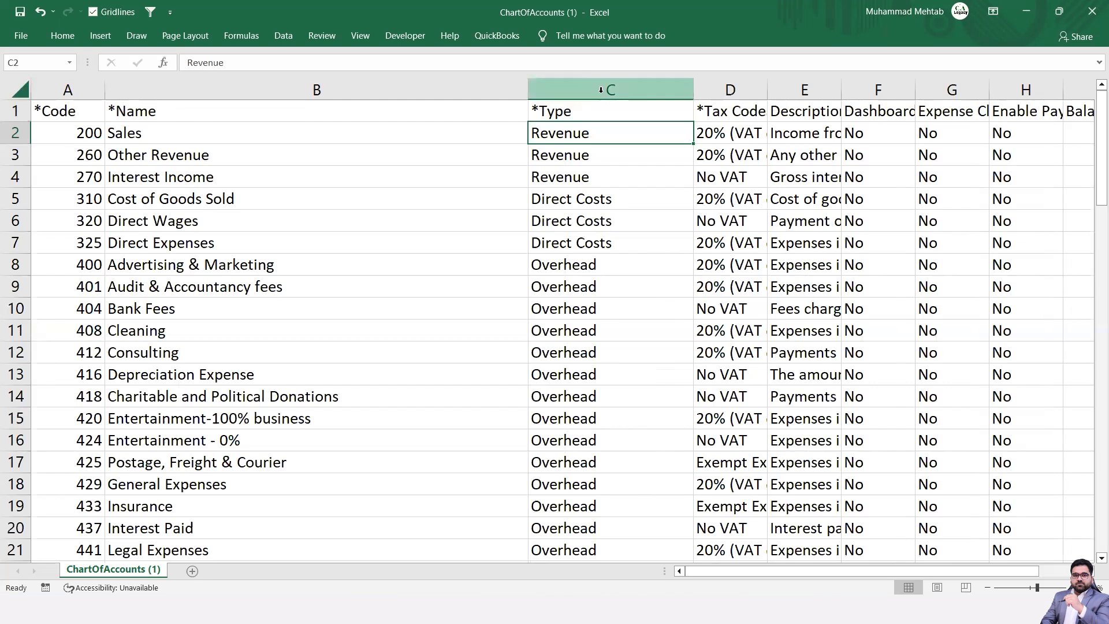
Insert an entire blank column between *Type and *Tax Code
key(Right)
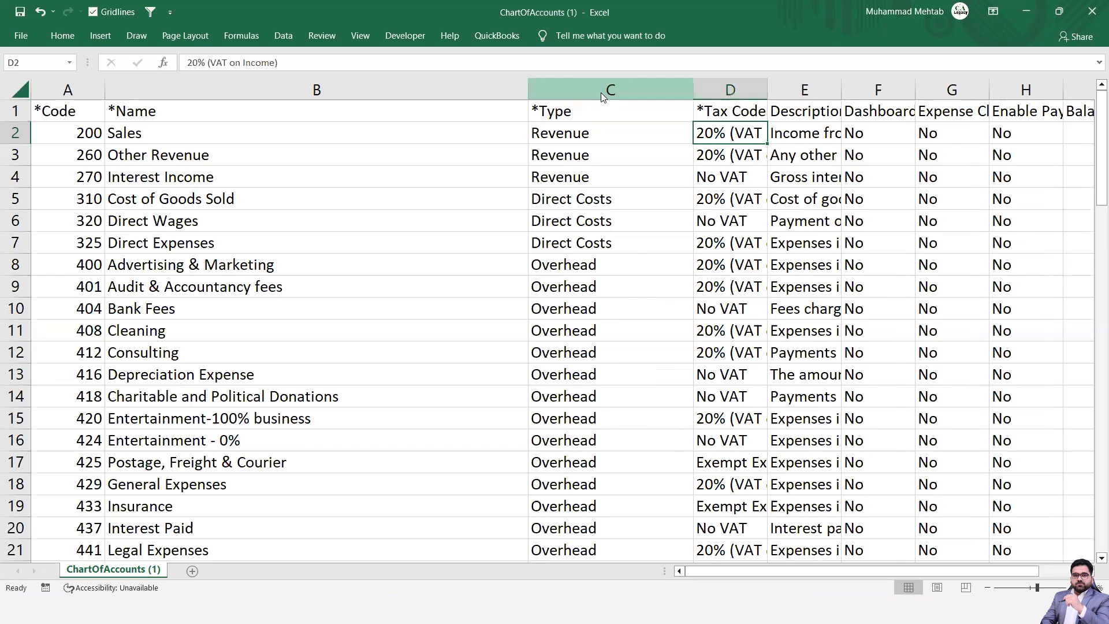
key(ctrl+shift+plus)
key(r)
key(c)
key(Return)
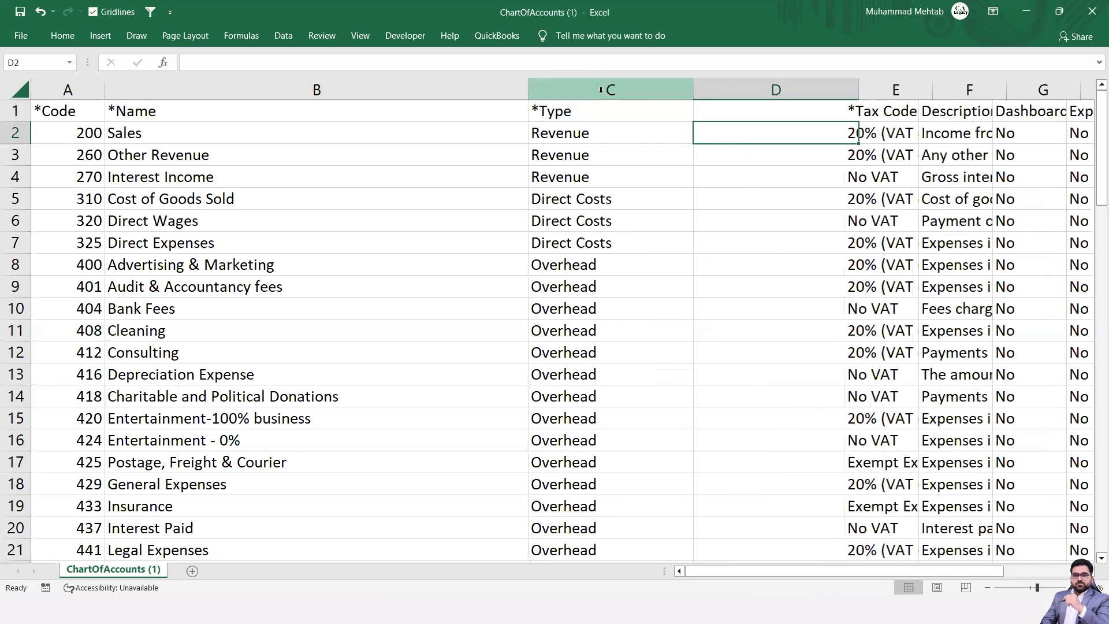
Enter Sales in D2 as an alternative type beside the first account's Revenue type
text(Sales)
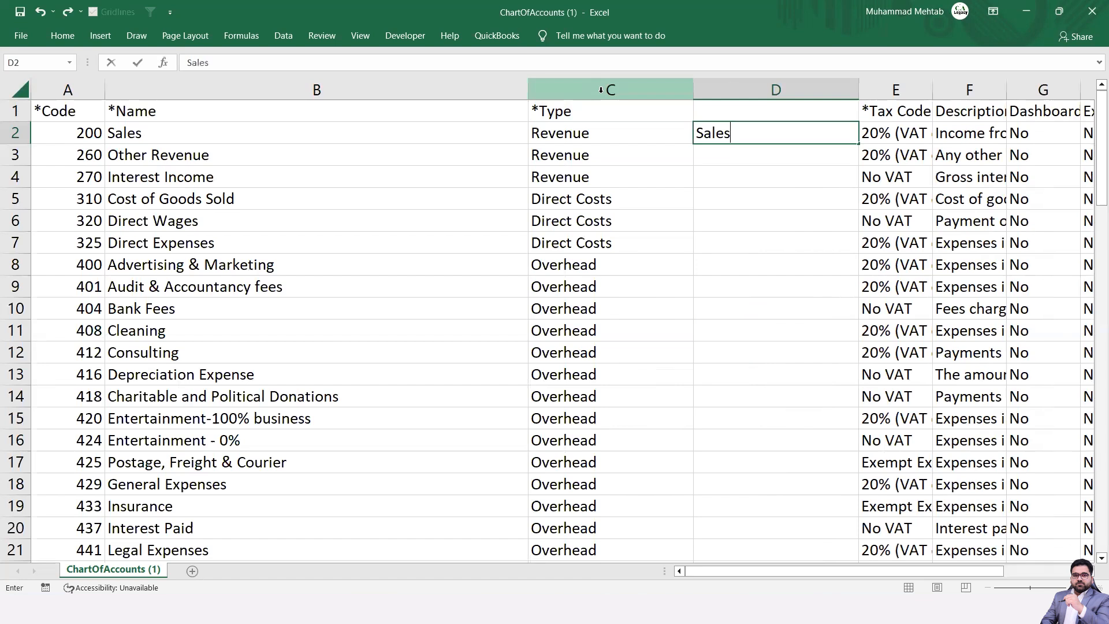
key(Return)
key(Up)
key(Left)
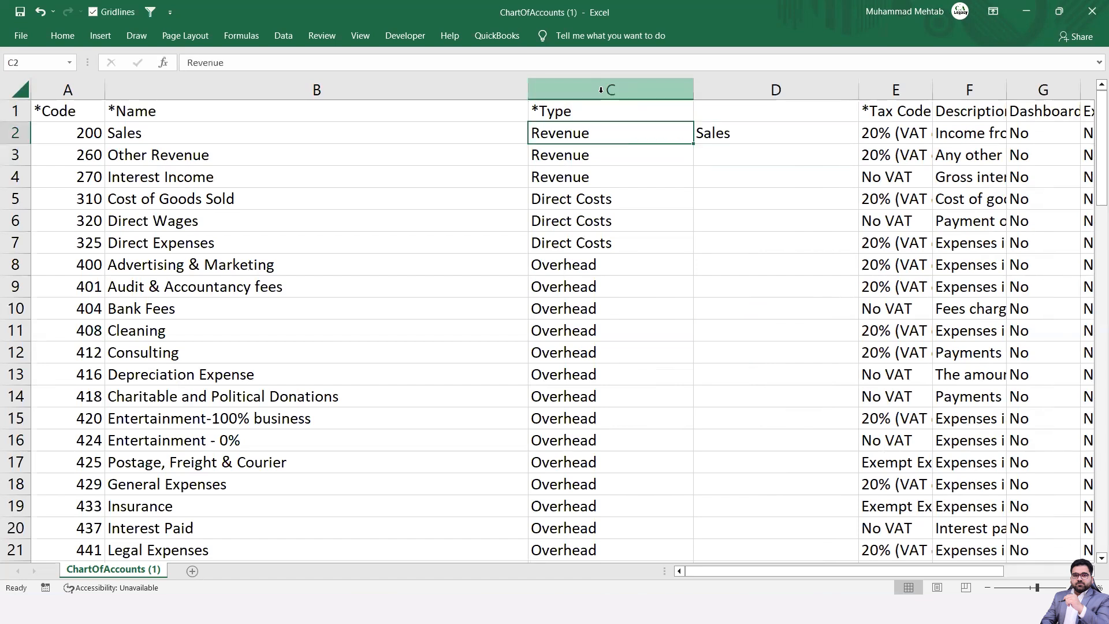
key(Right)
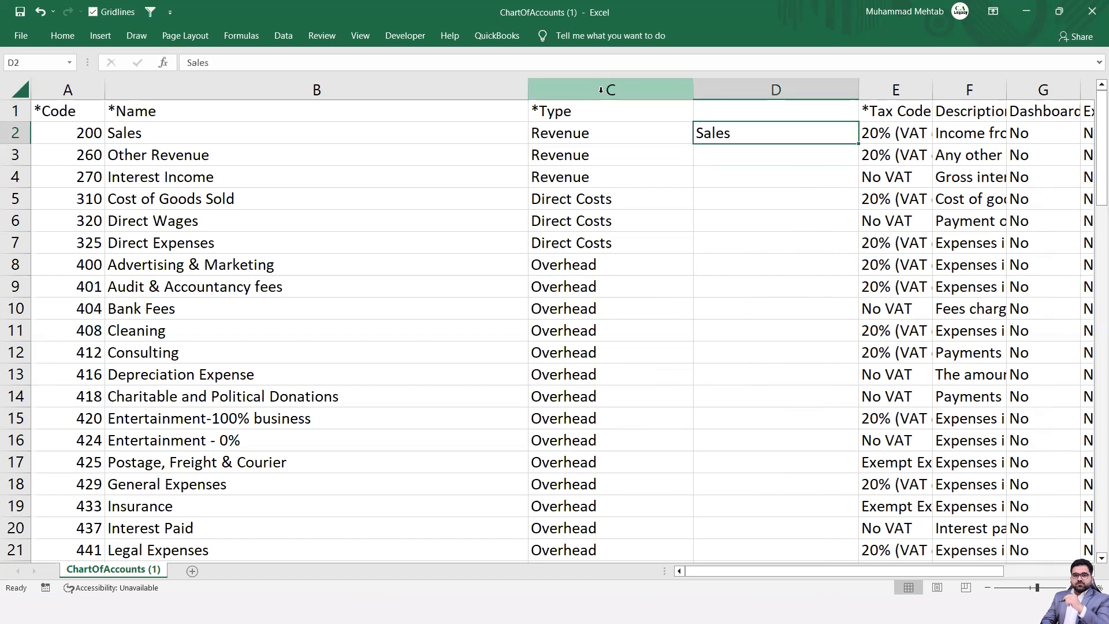
key(Left)
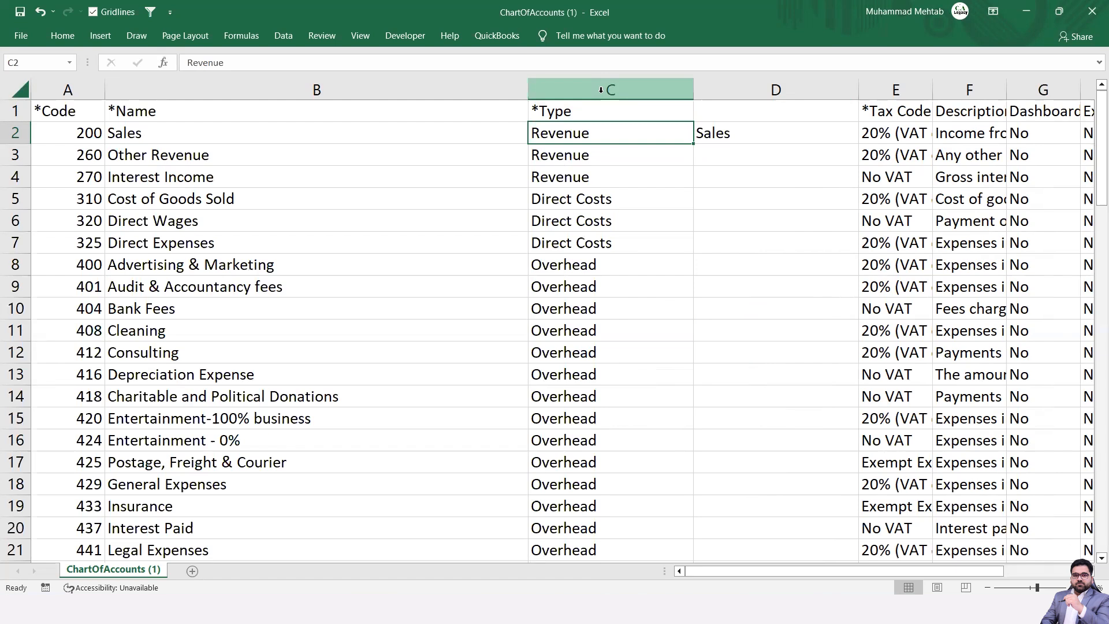
Enter Admin Exps in D10 beside the Overhead type of the Bank Fees account
key(Right)
key(Down)
key(Down)
key(Down)
key(Down)
key(Down)
key(Down)
key(Down)
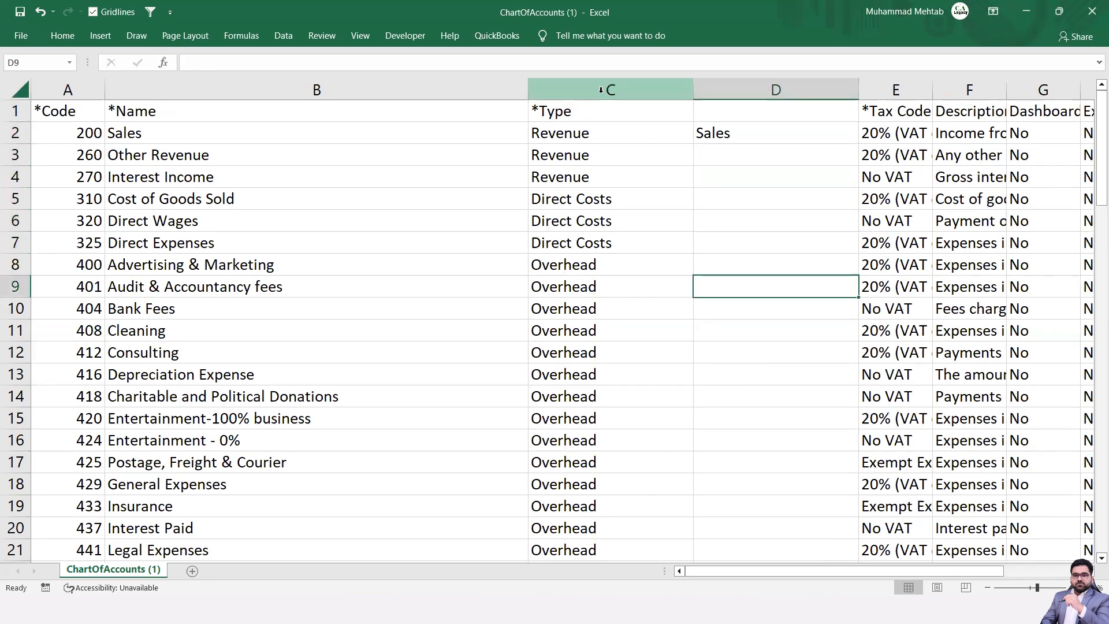
key(Down)
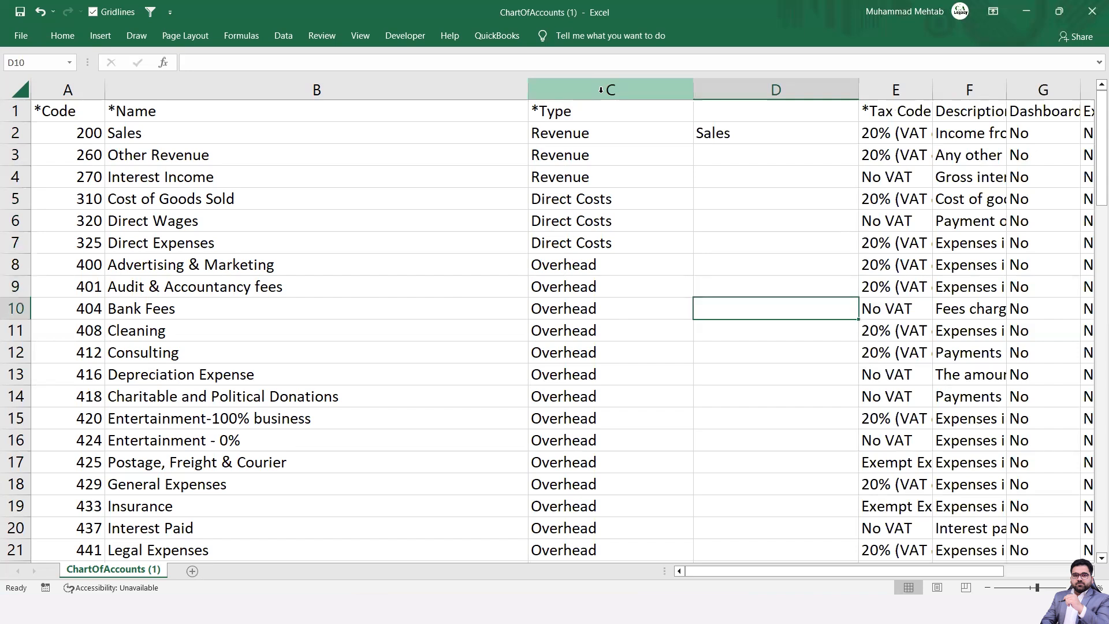
key(Left)
key(Left)
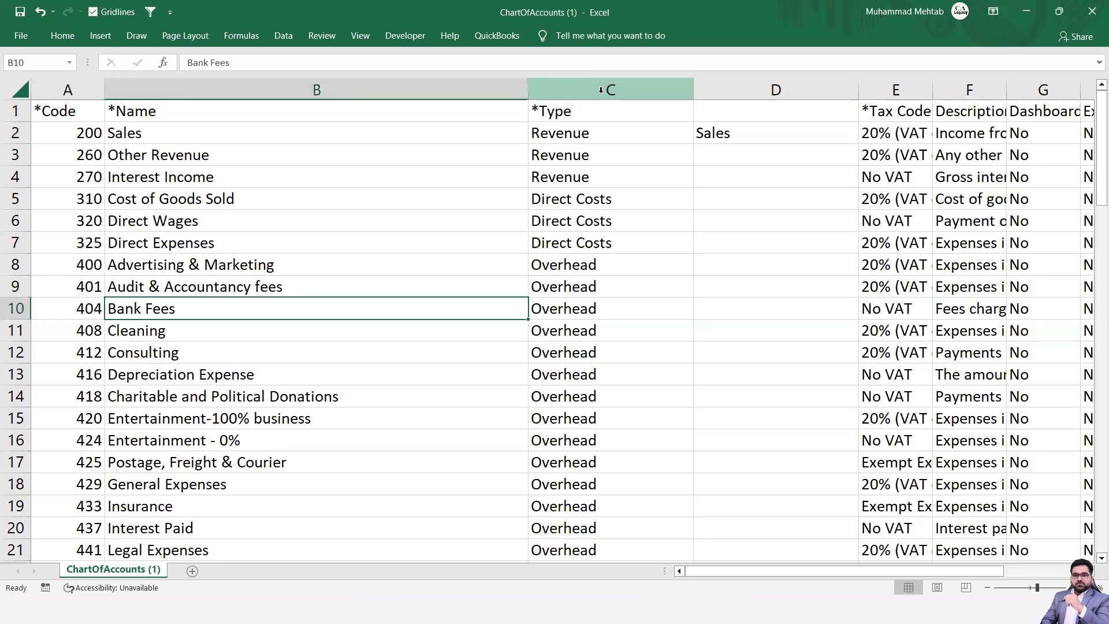
key(Right)
key(Right)
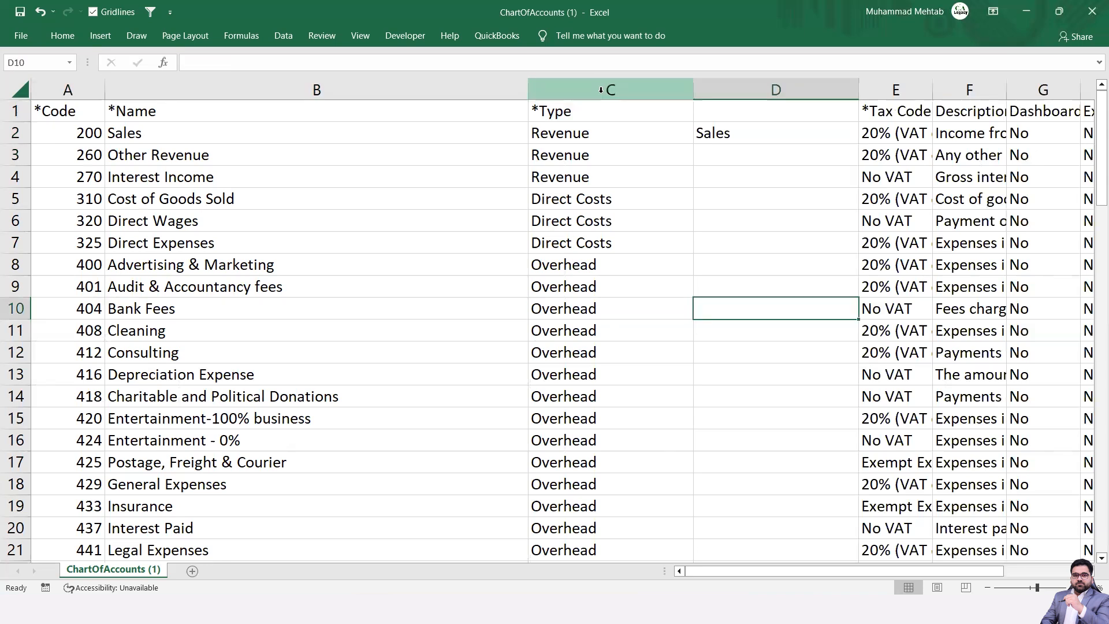
text(Admin Exps)
key(Return)
key(Up)
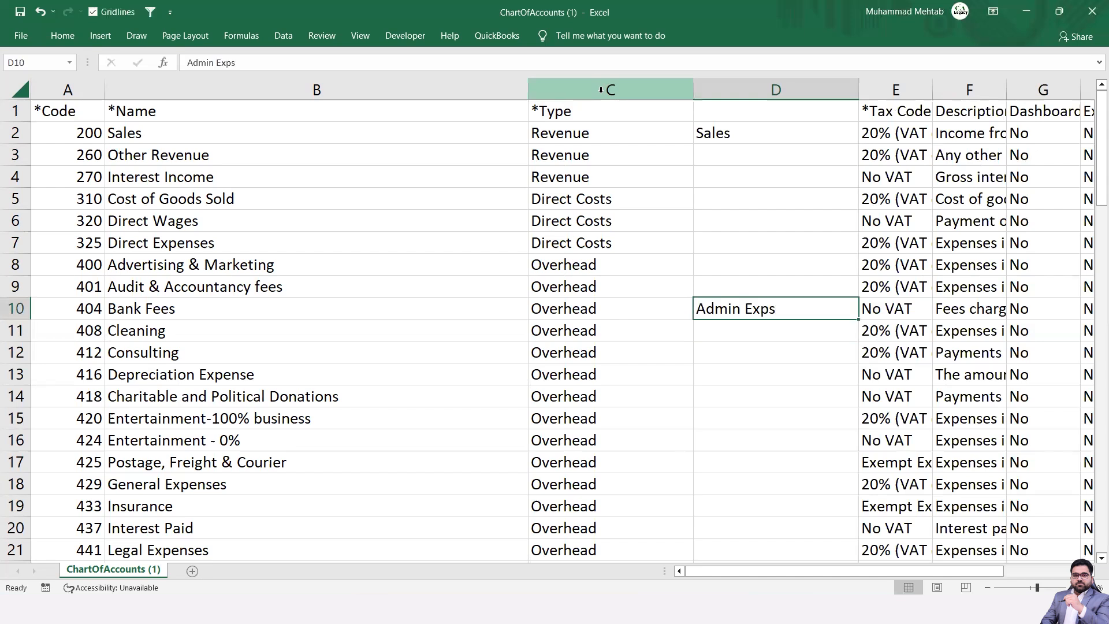
key(Left)
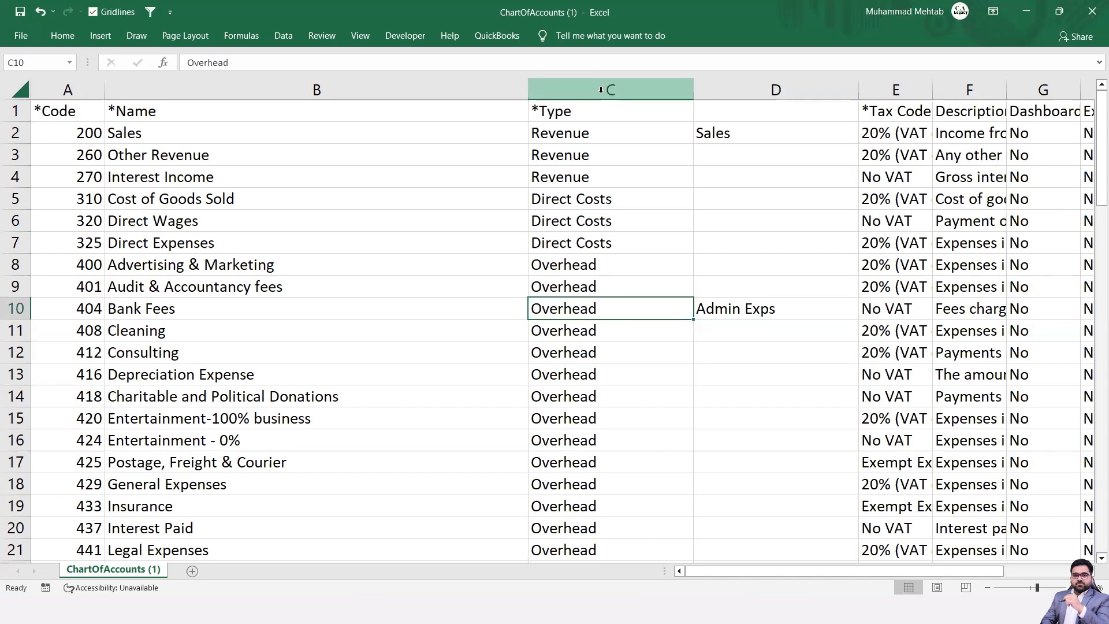
Delete the entire inserted column D with the alternative type names
key(Right)
key(Up)
key(Up)
key(Up)
key(Up)
key(Up)
key(Up)
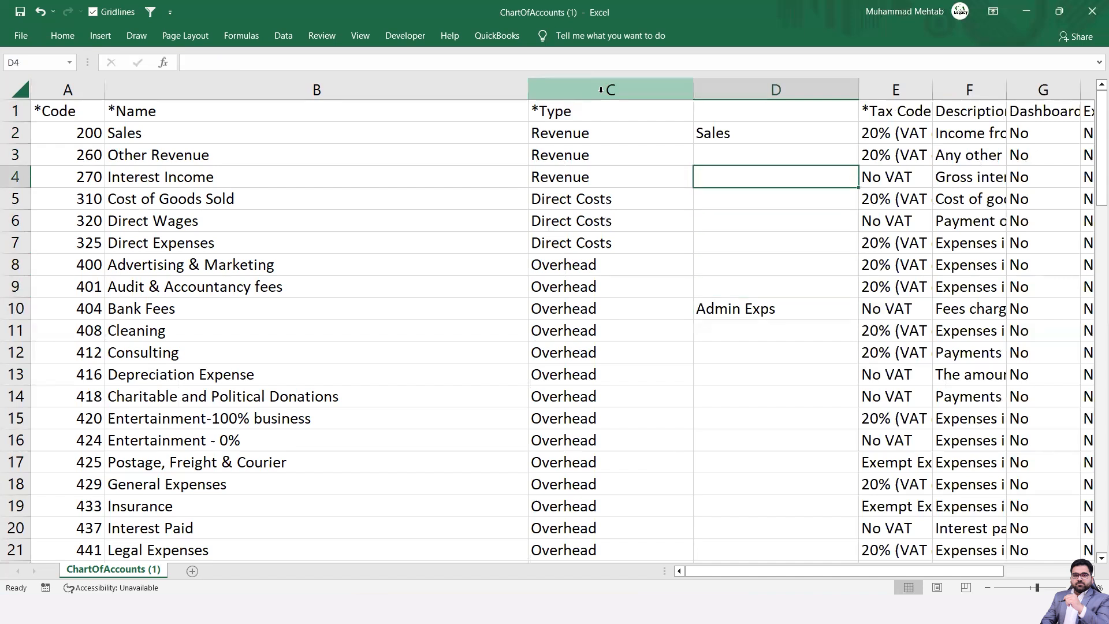
key(ctrl+minus)
key(Down)
key(Down)
key(Down)
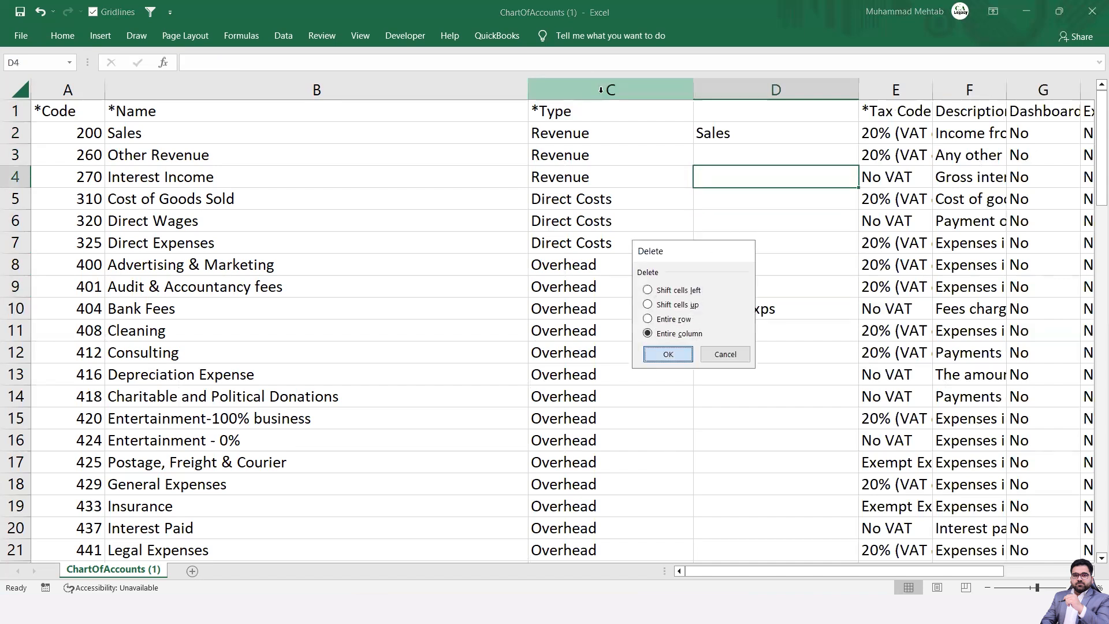
key(Return)
key(Left)
key(Right)
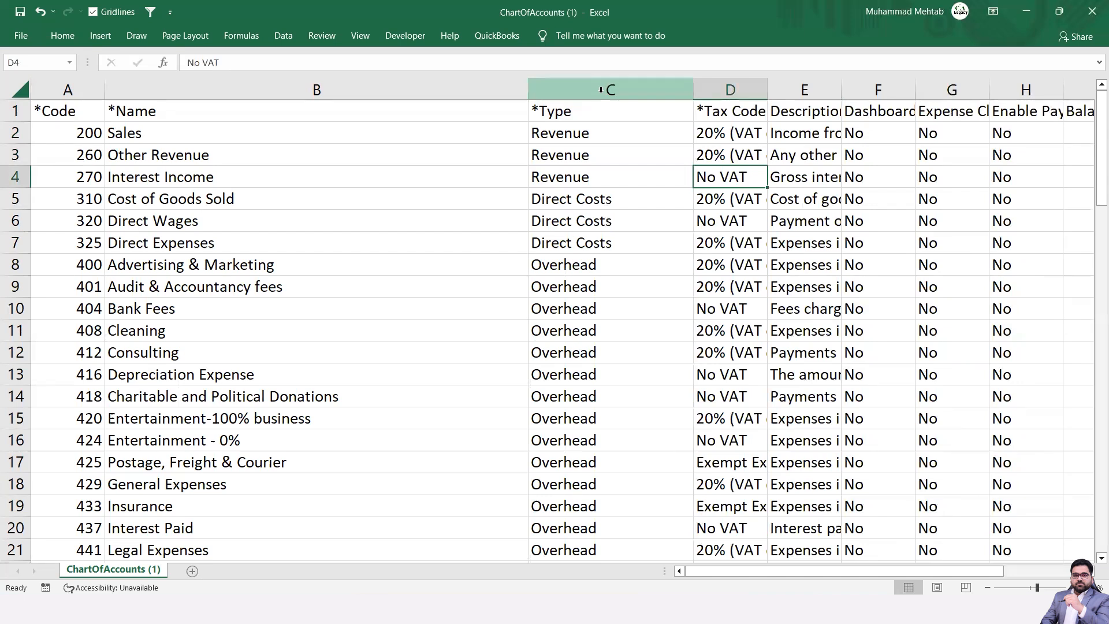
key(Right)
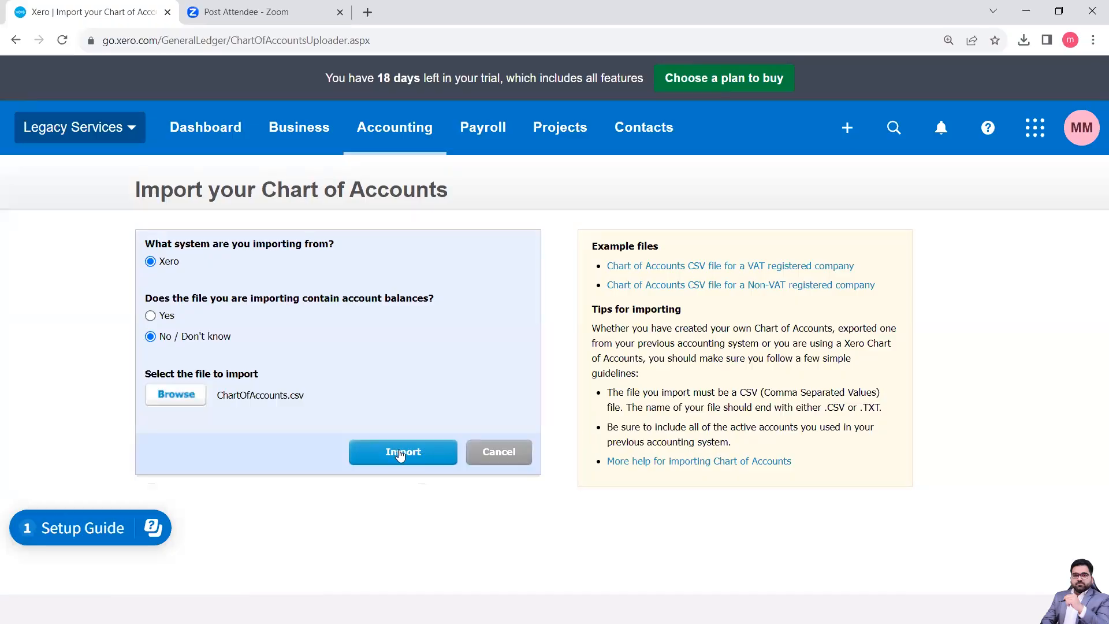
Switch to Xero, go back from the import page to the chart of accounts and list only the Assets accounts
click(14, 40)
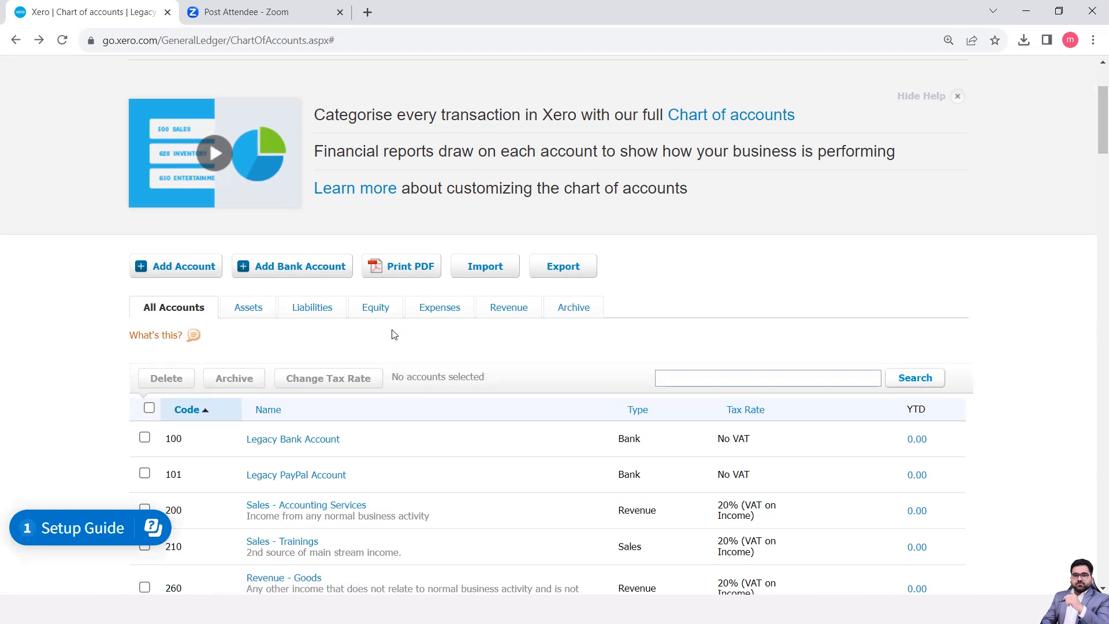
click(247, 310)
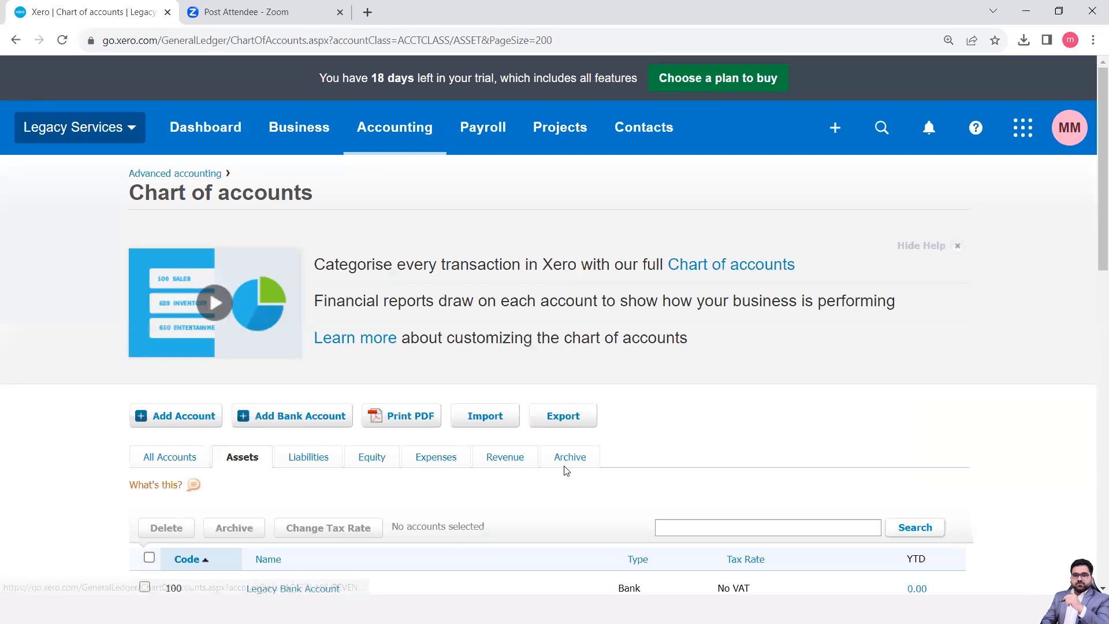
scroll(549, 476, down, 3)
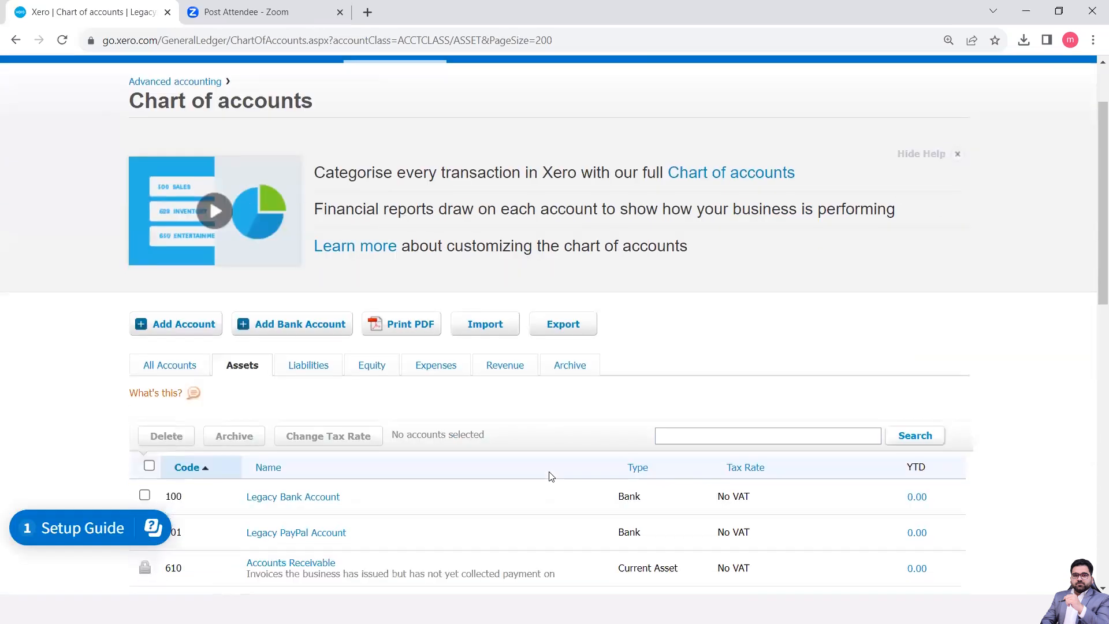
Print the chart of accounts to PDF from the Assets list
click(396, 261)
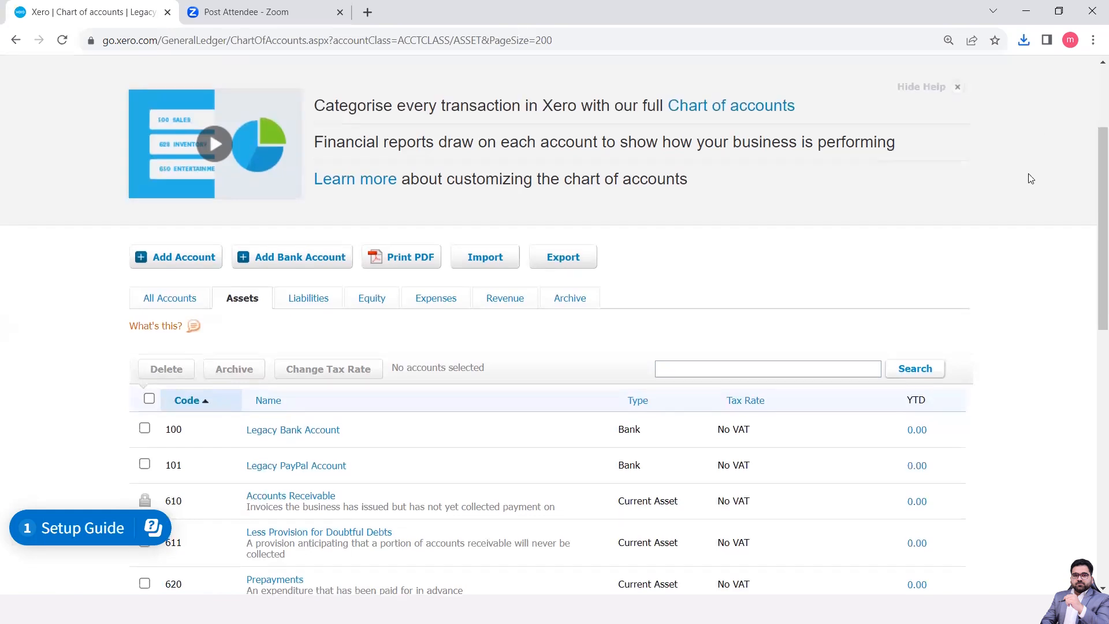
scroll(1030, 176, up, 3)
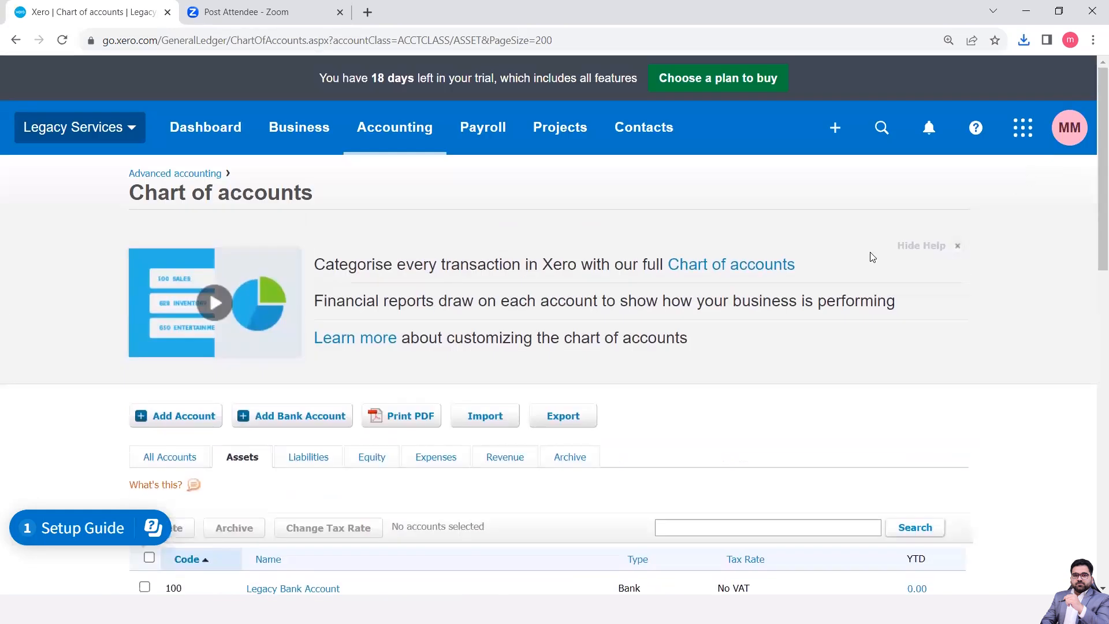
click(429, 142)
scroll(453, 291, down, 5)
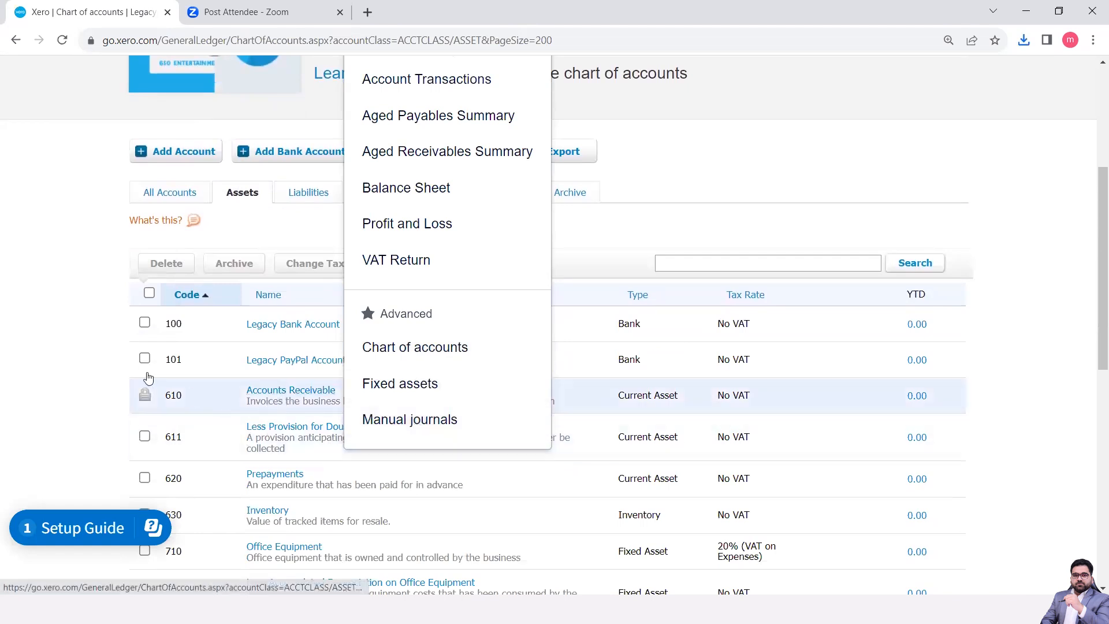
scroll(90, 334, up, 1)
scroll(90, 333, up, 4)
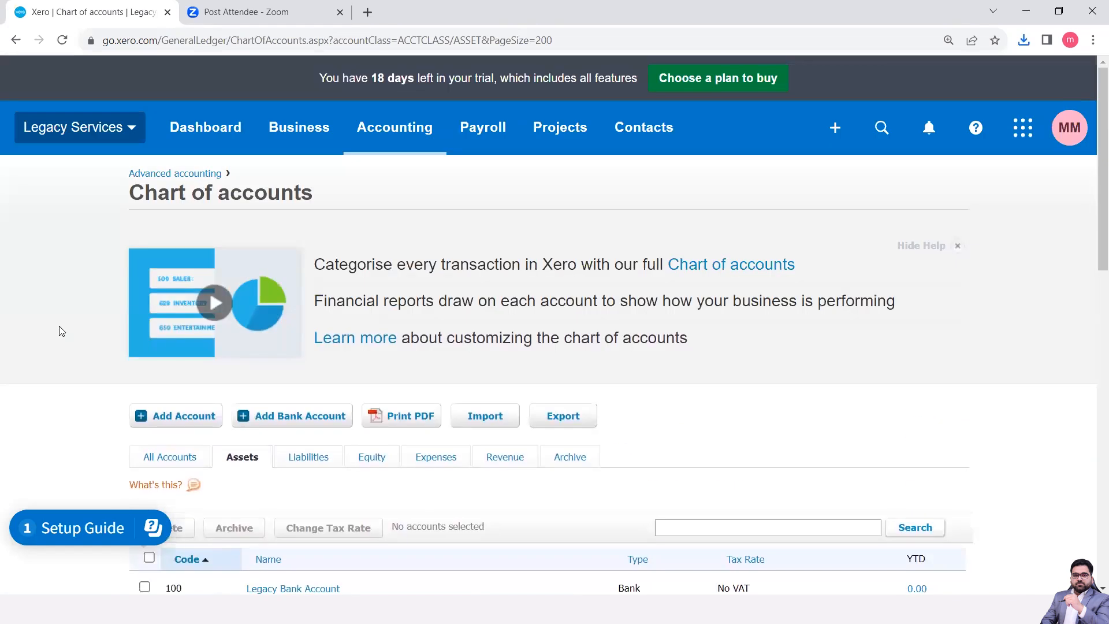
Switch to the Demo Company (UK) organisation and open its manual journals
click(89, 127)
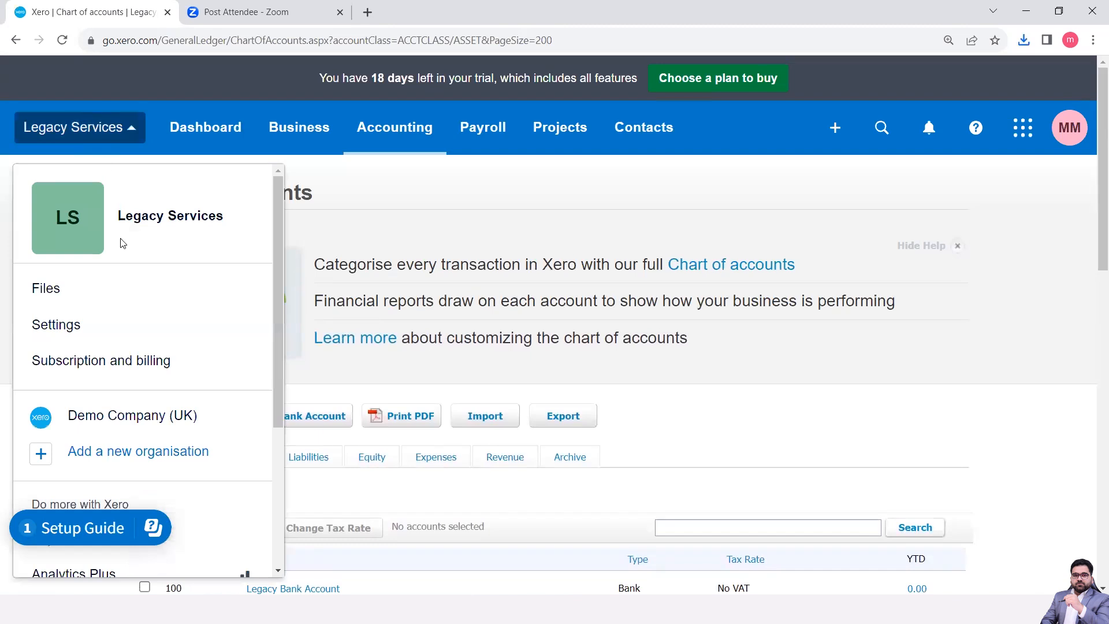
click(123, 417)
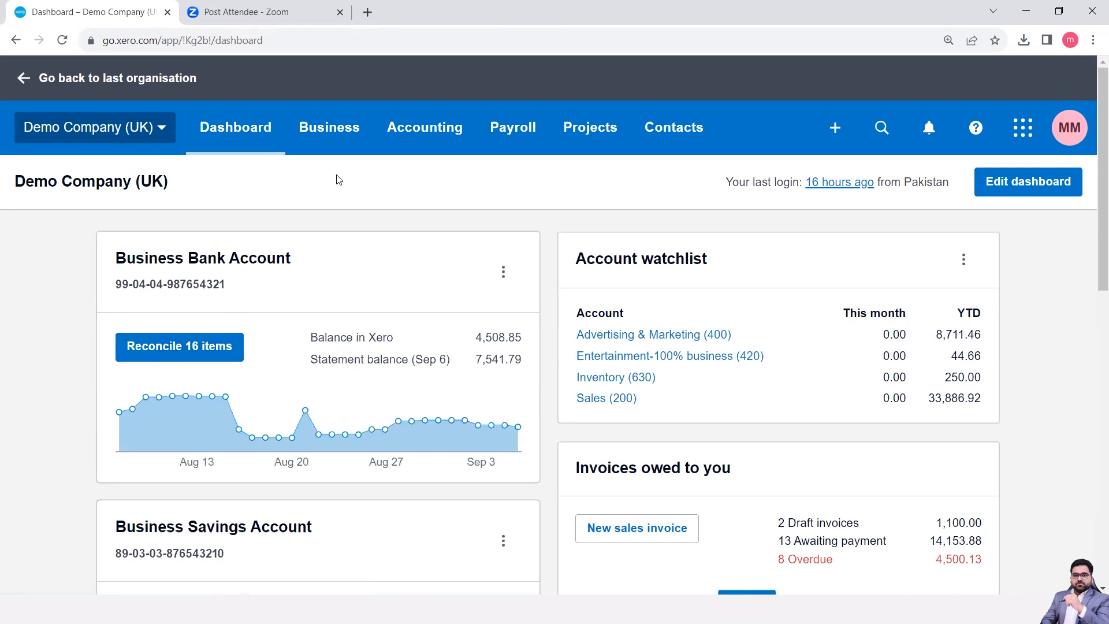
click(416, 132)
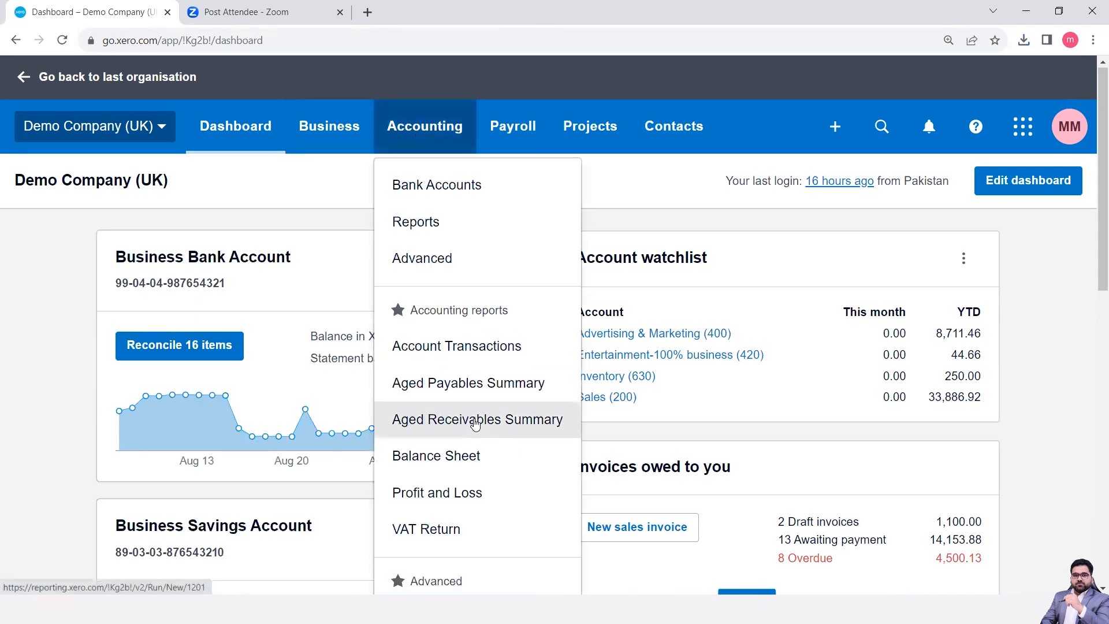
scroll(471, 422, down, 5)
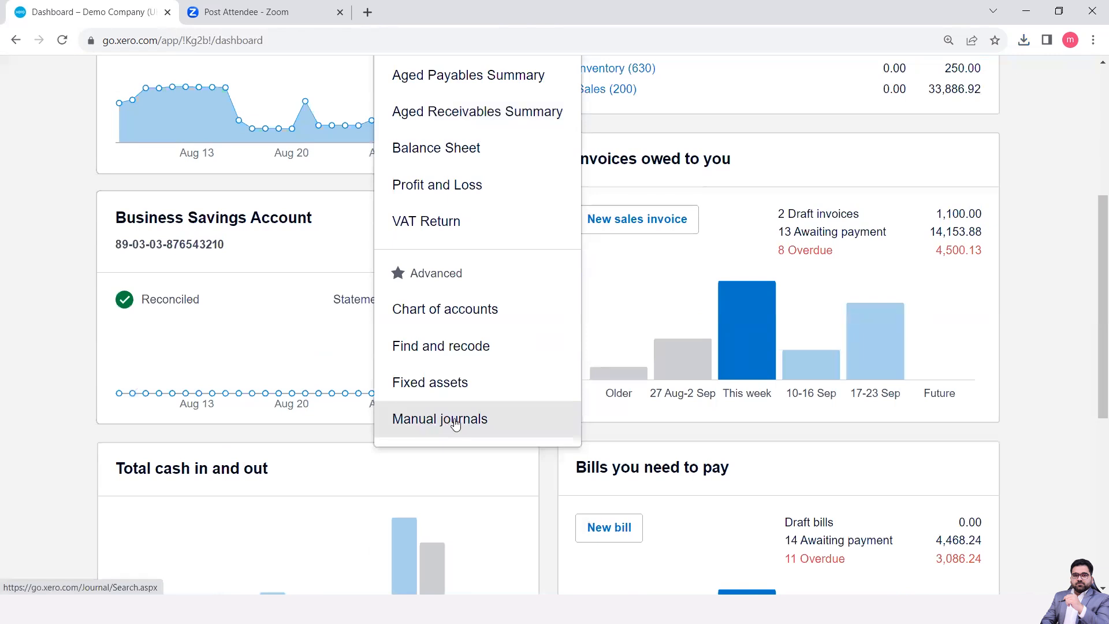
click(456, 422)
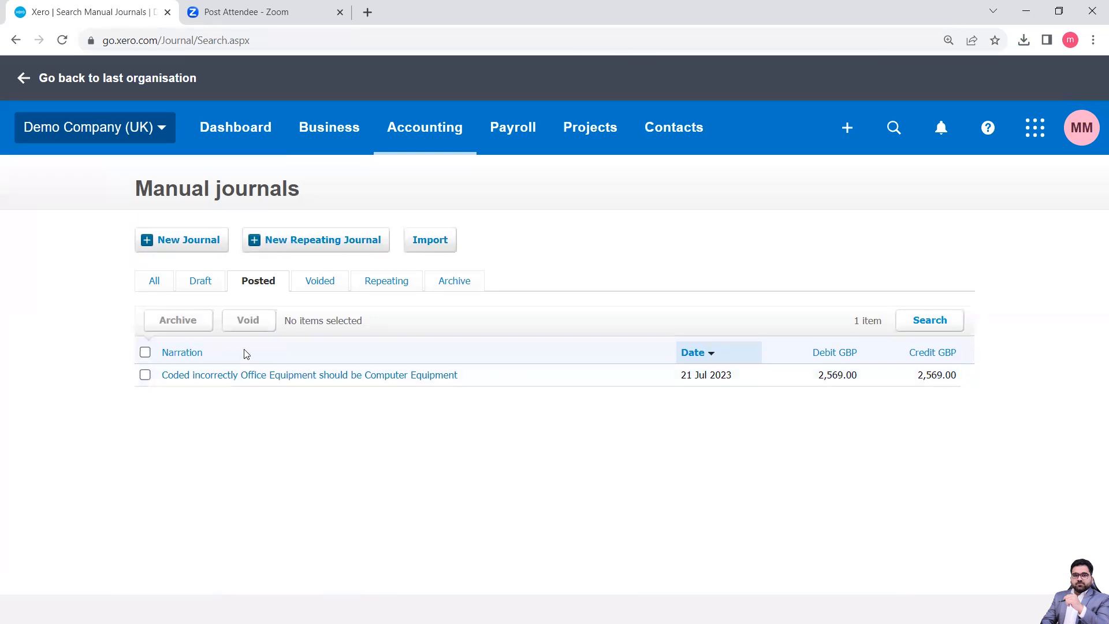
Start a new manual journal in the Demo Company (UK)
click(146, 376)
click(146, 375)
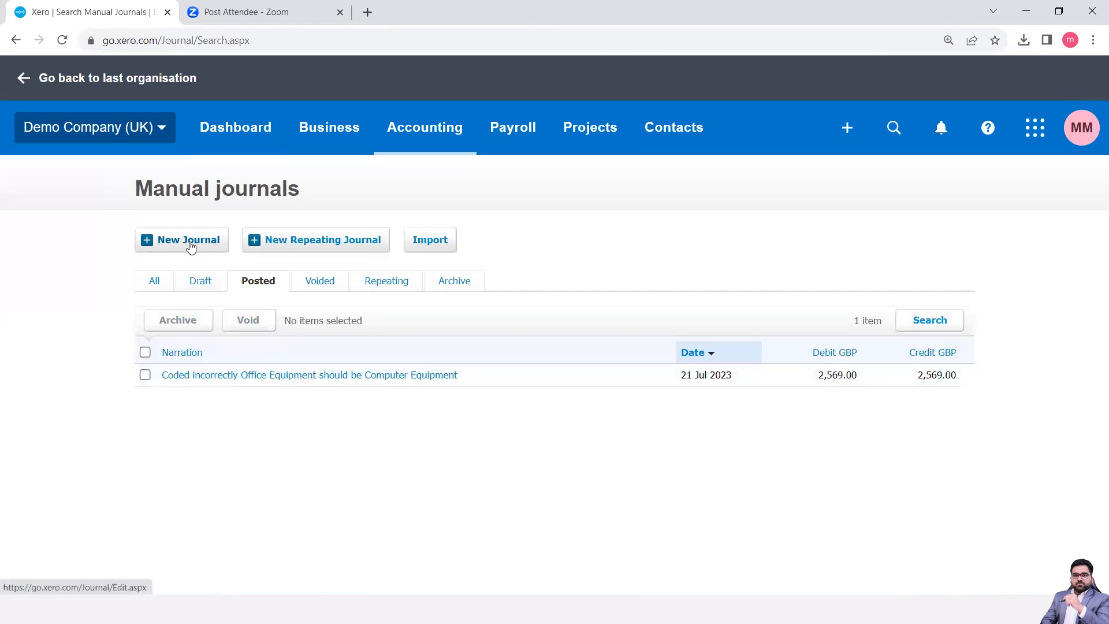
click(192, 243)
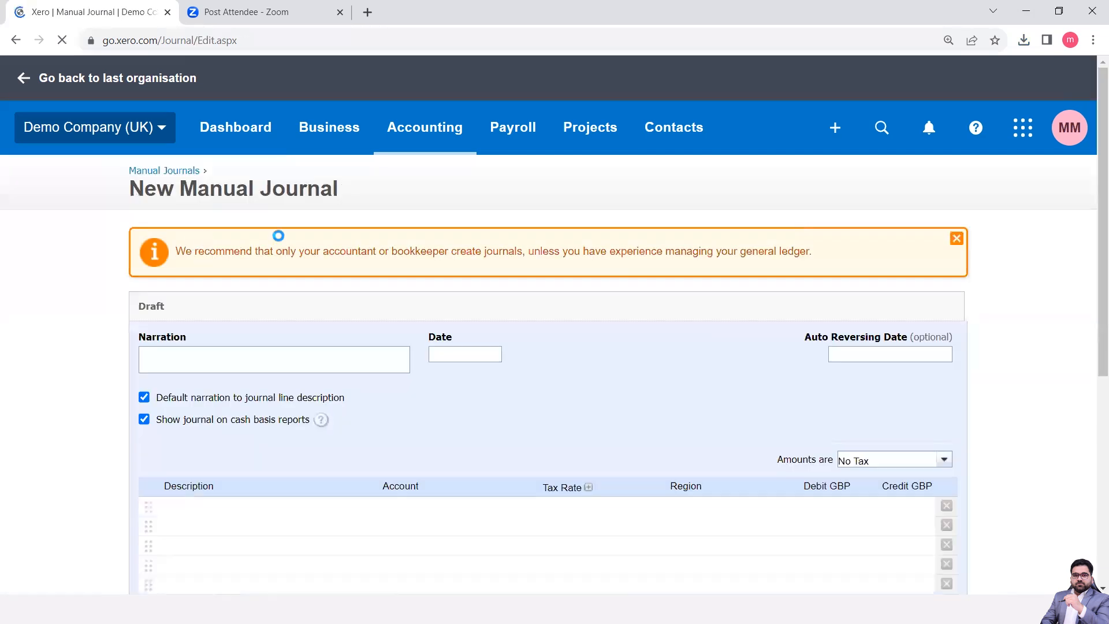
scroll(279, 236, down, 2)
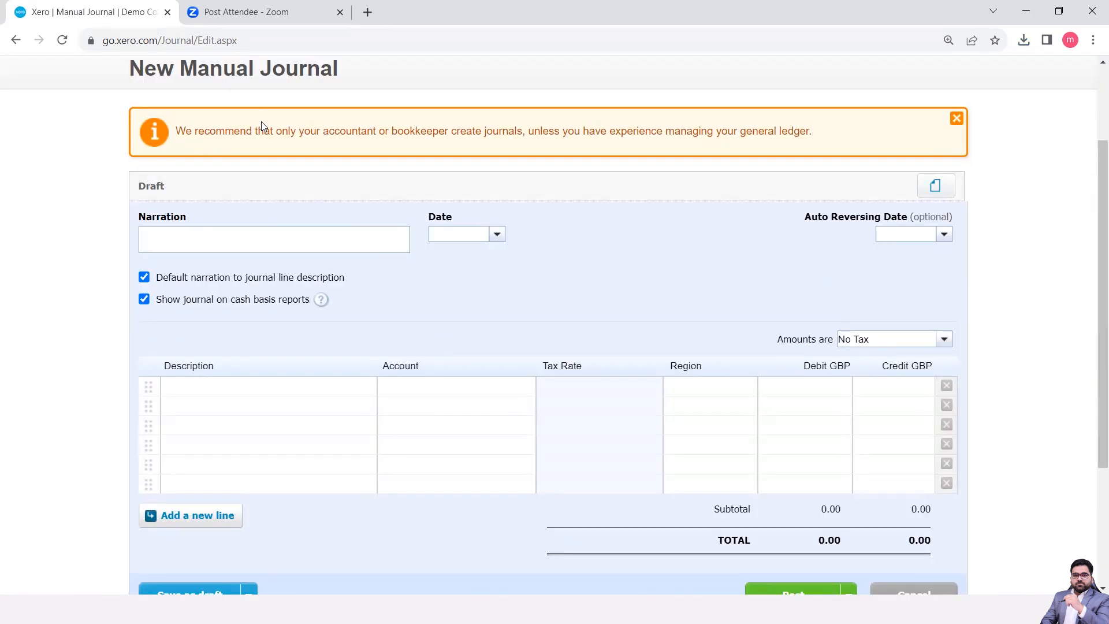
Duplicate the journal page in the browser, open the Profit and Loss report in the copy and examine its income and cost lines
right_click(103, 18)
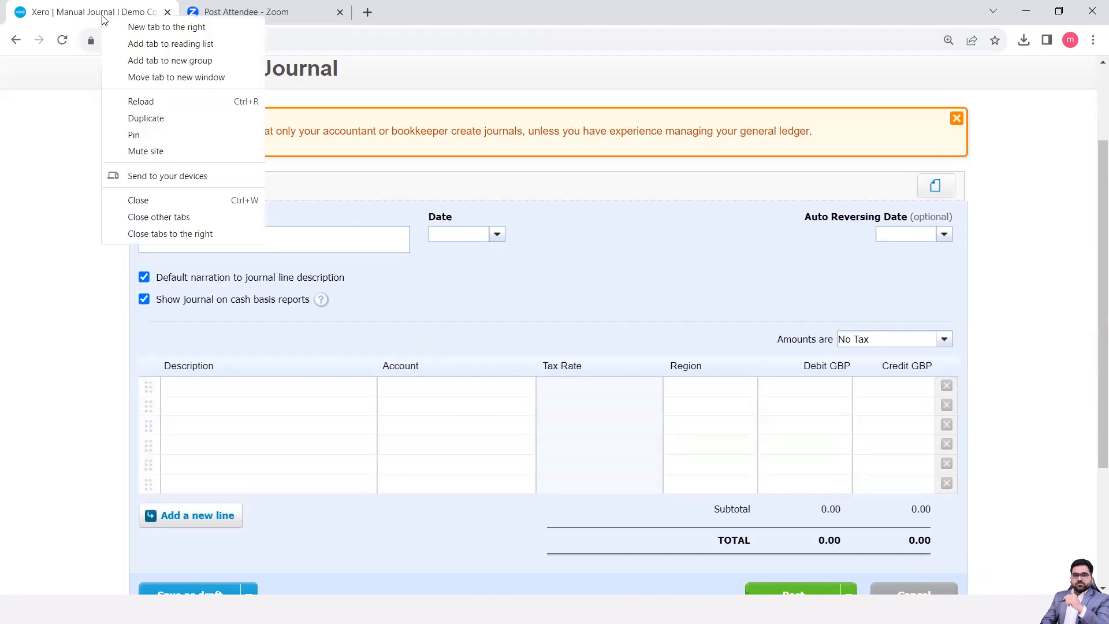
click(146, 116)
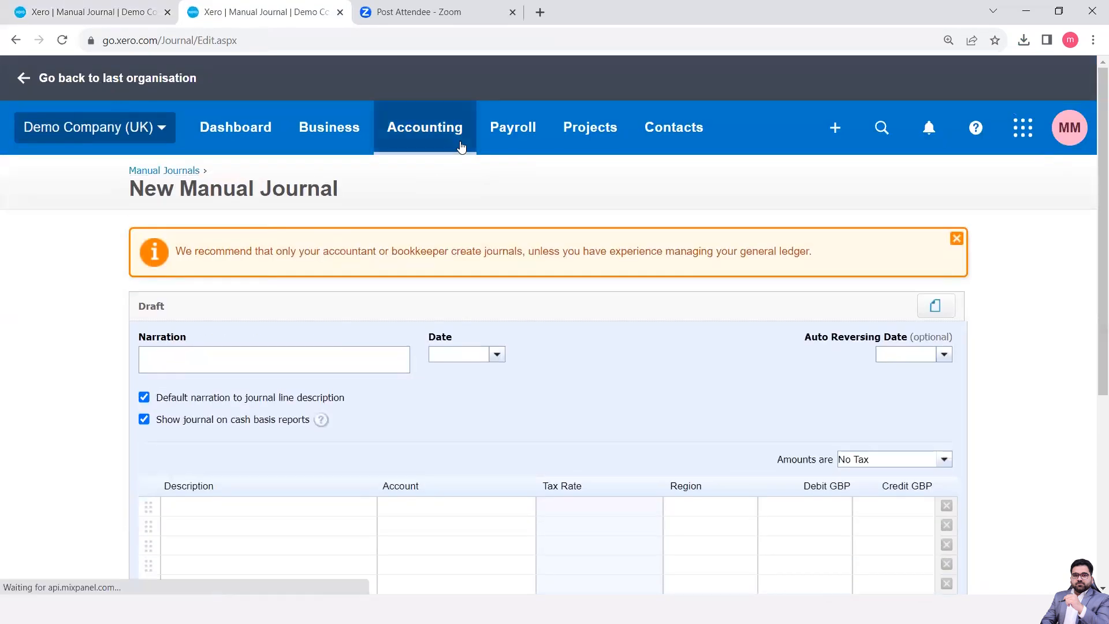
click(461, 147)
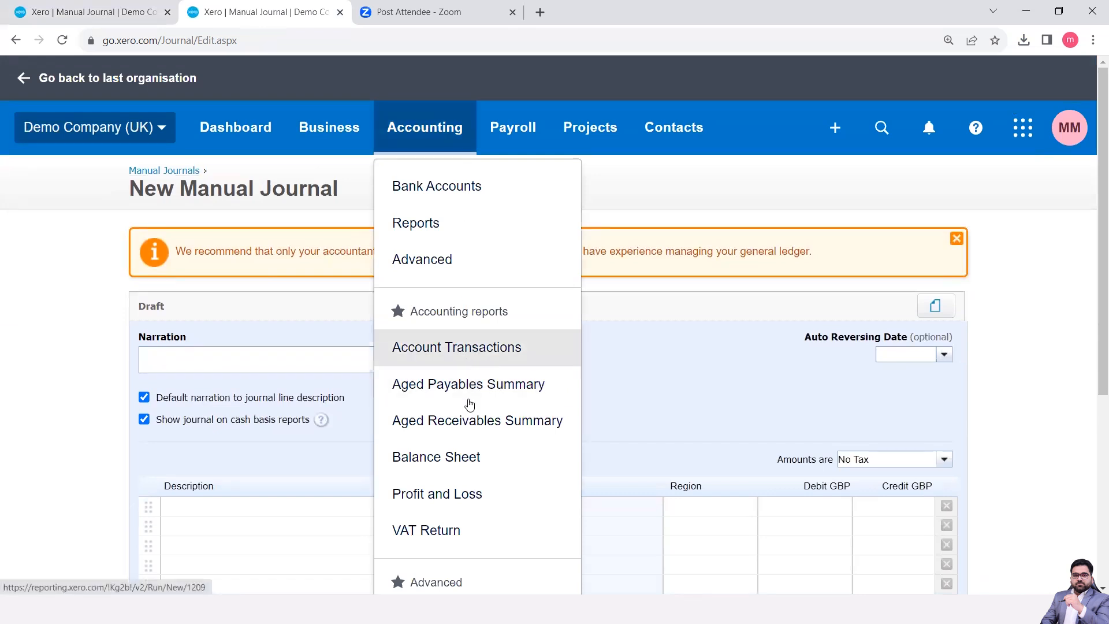
click(445, 494)
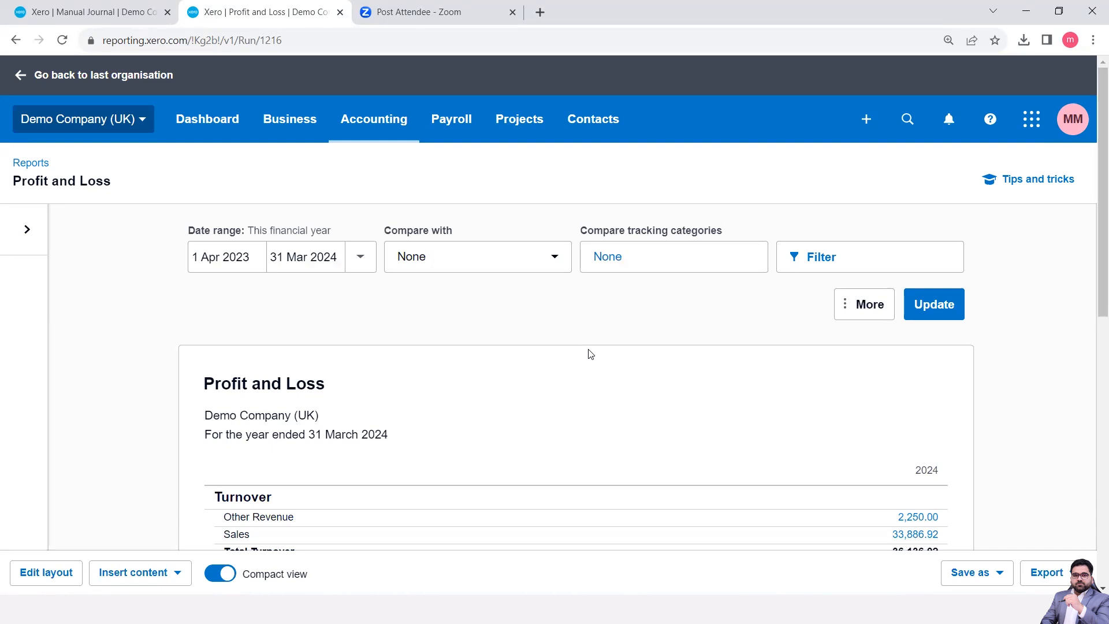
scroll(739, 441, down, 5)
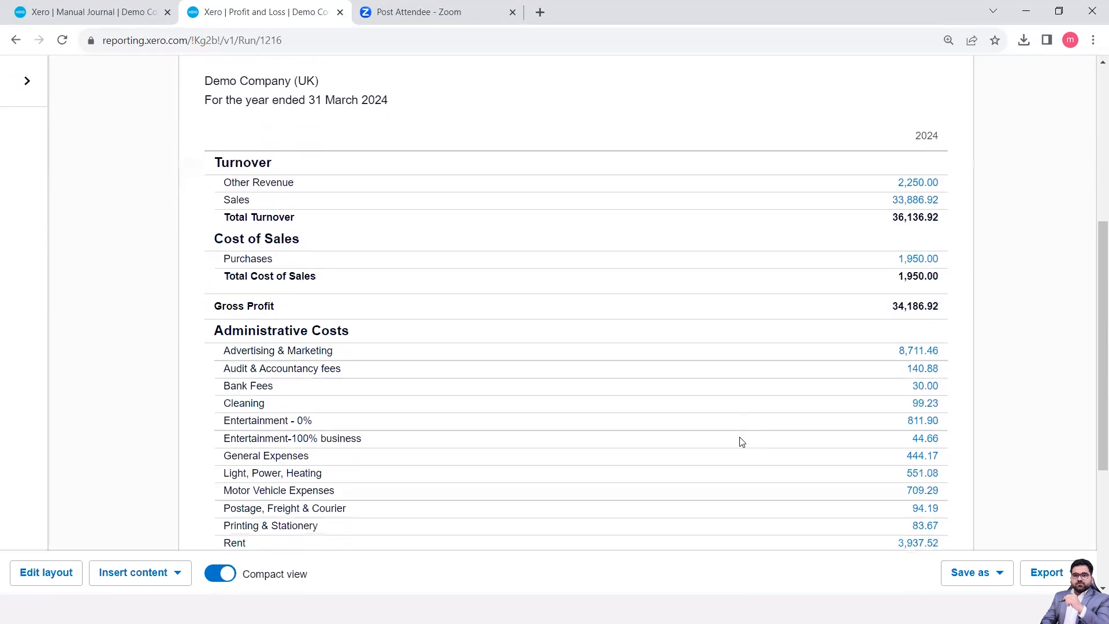
scroll(742, 442, down, 2)
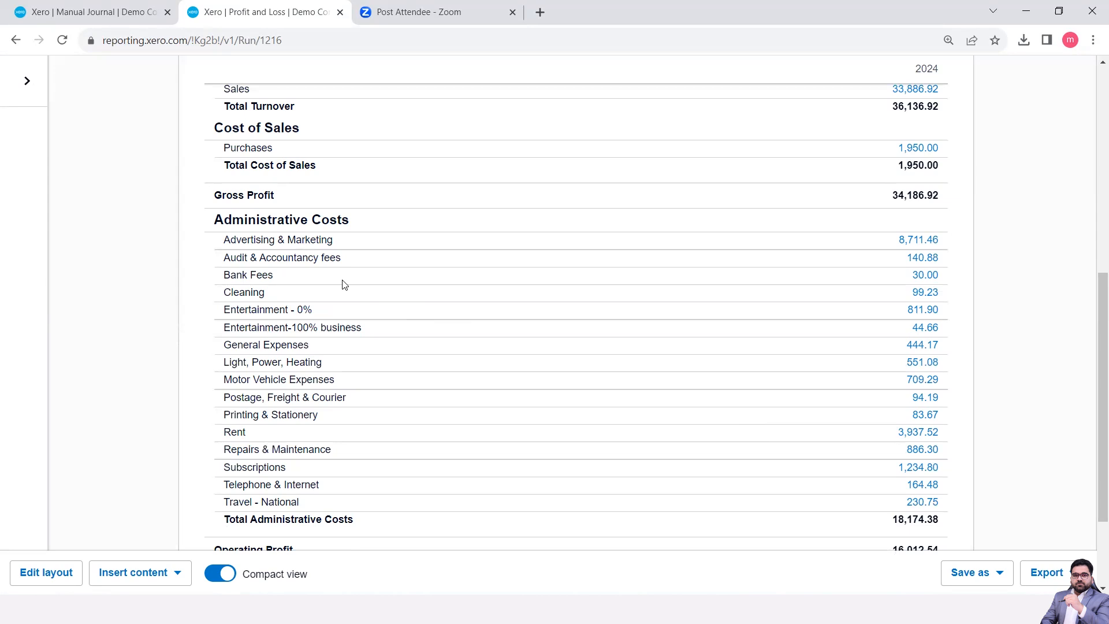
scroll(419, 278, up, 2)
scroll(419, 278, down, 1)
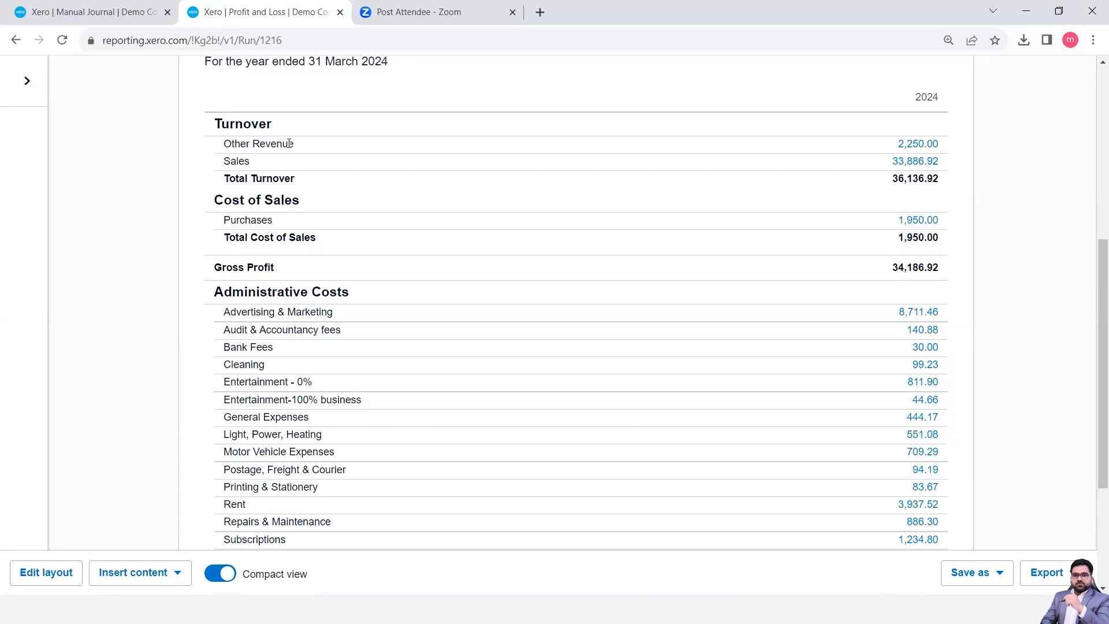
Open the transactions behind the Other Revenue figure separately, examine them and return to the Profit and Loss report
right_click(914, 144)
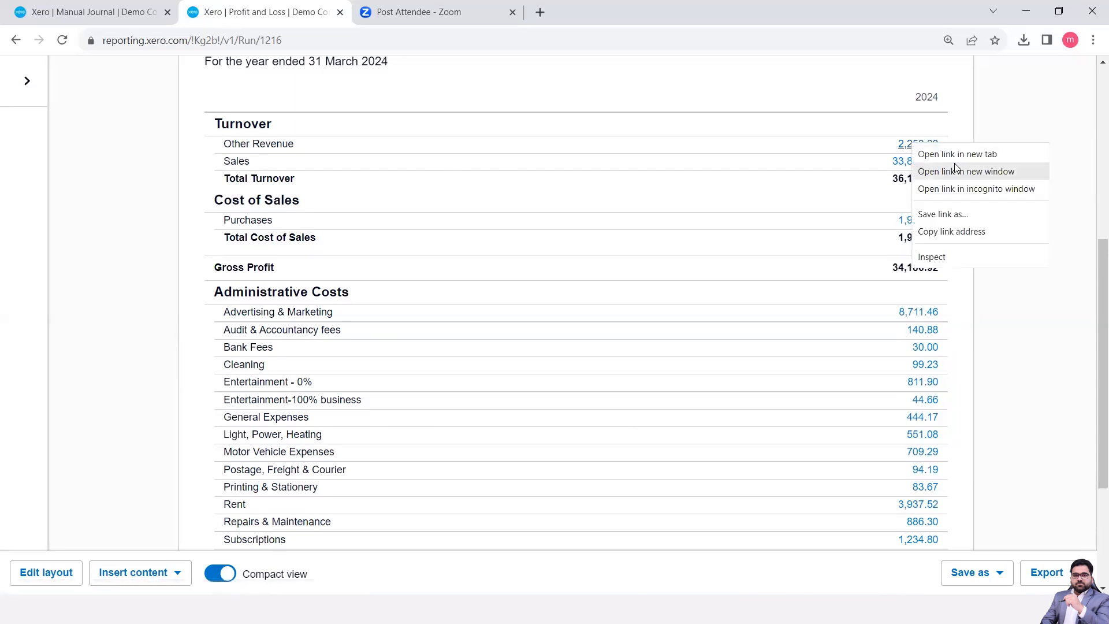
click(957, 154)
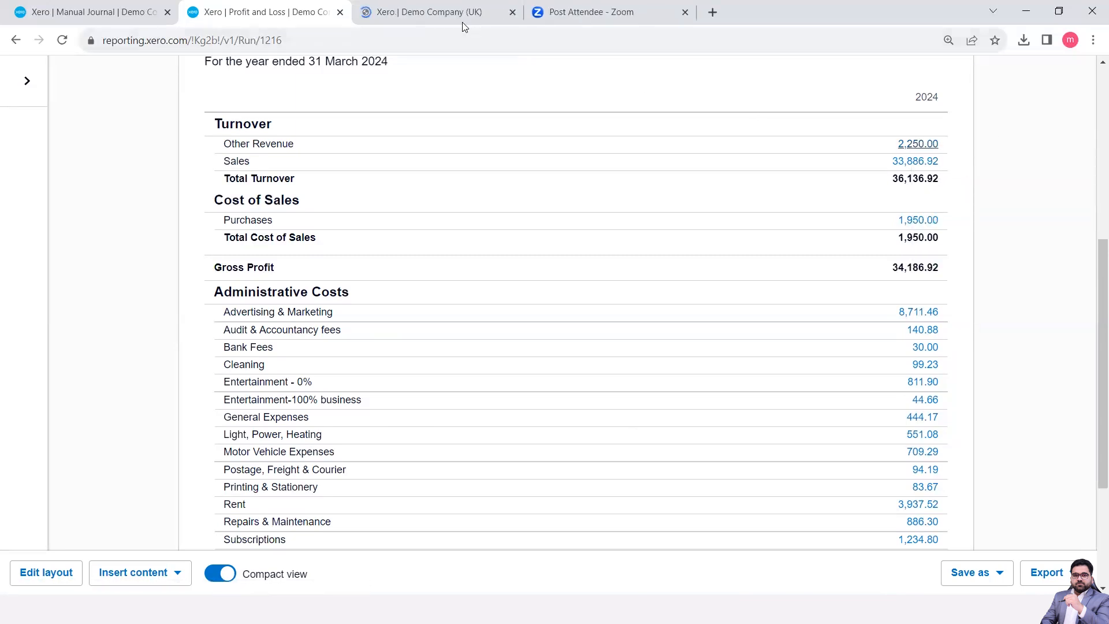
click(443, 13)
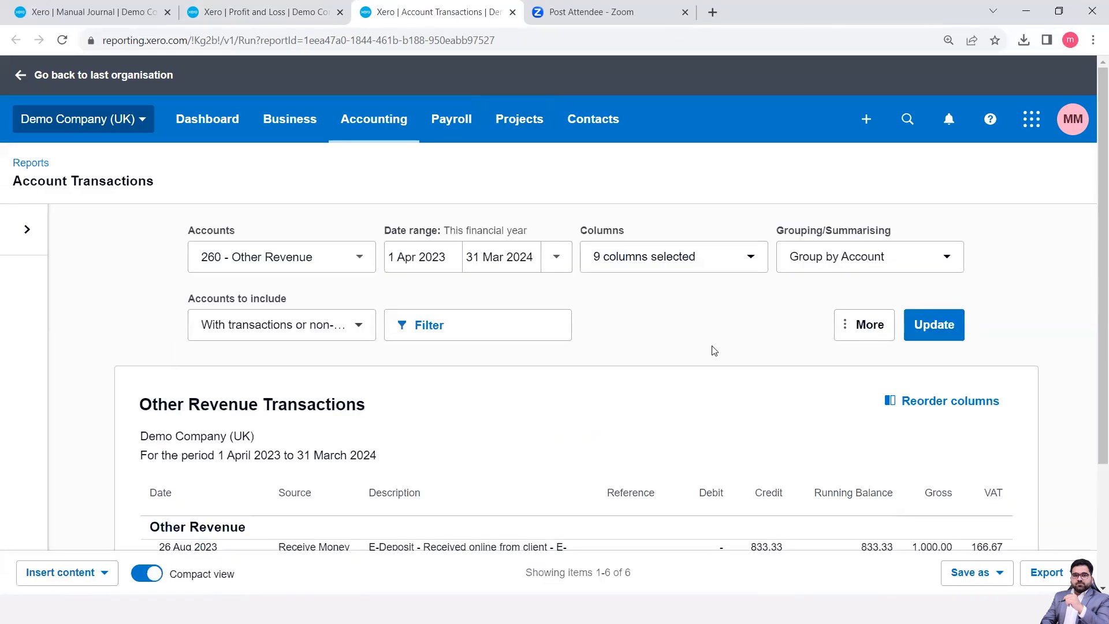
scroll(715, 351, down, 1)
scroll(714, 351, down, 1)
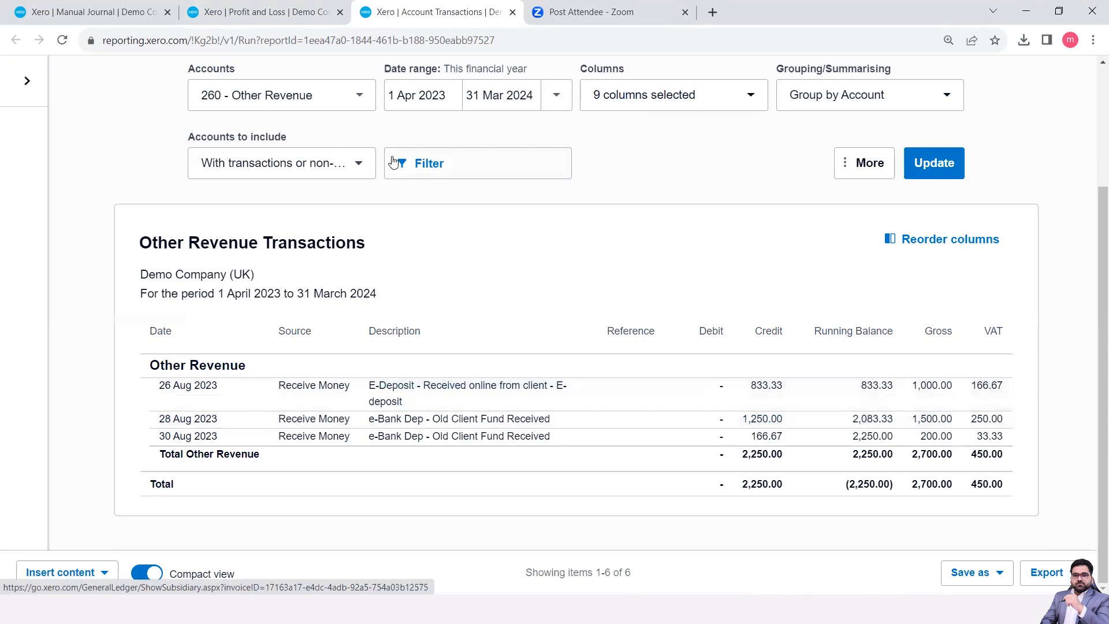
click(257, 21)
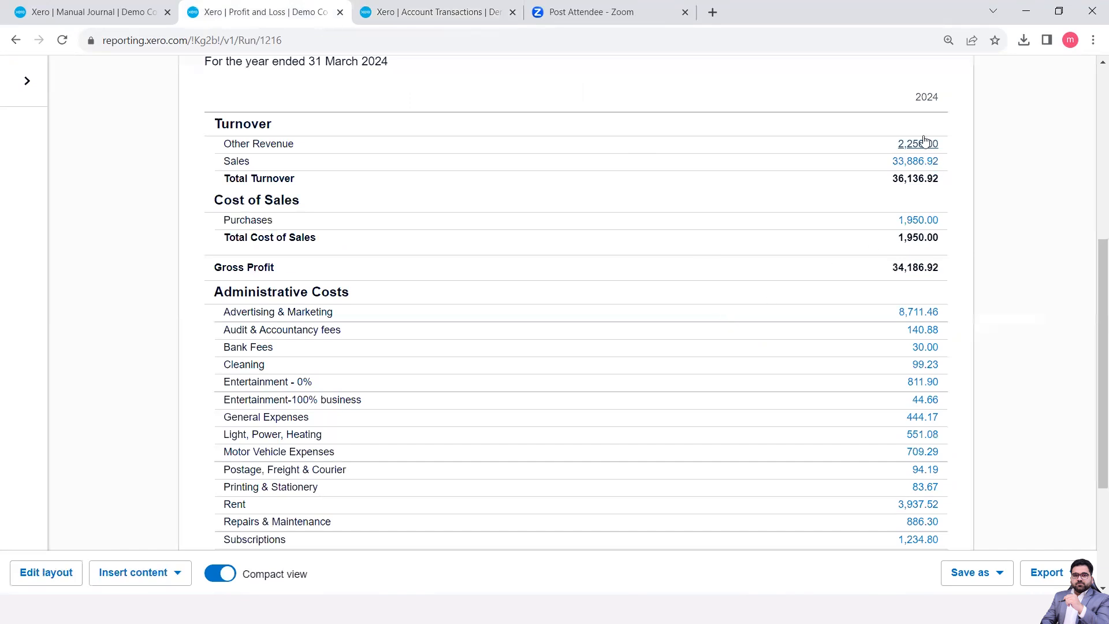
scroll(225, 445, down, 1)
scroll(225, 445, down, 1)
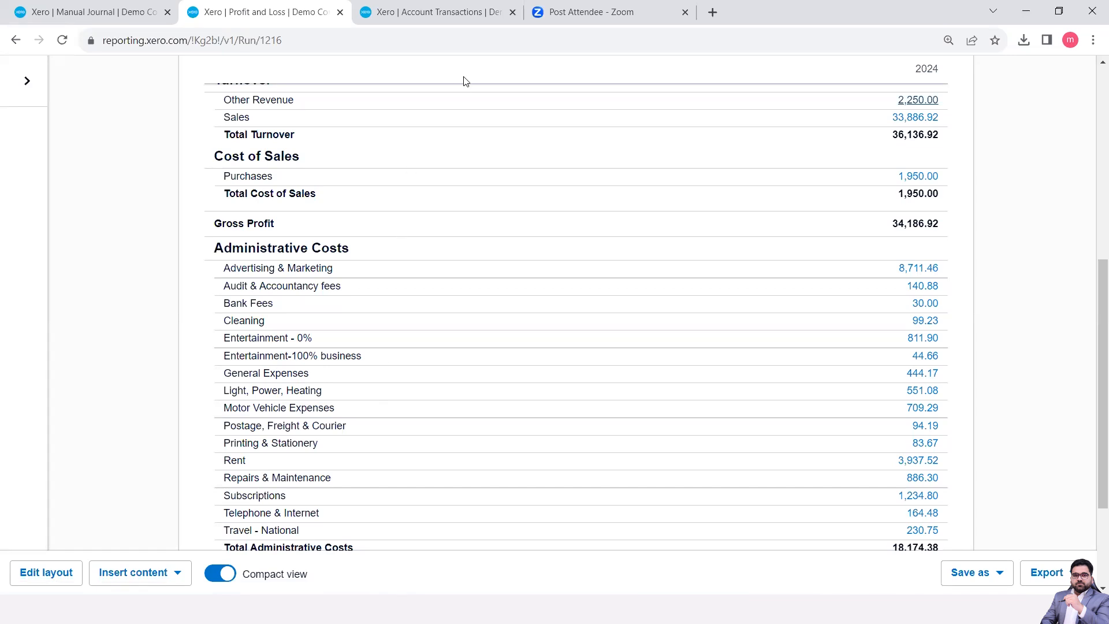
Return to the new manual journal and set its date to 7 Sep 2023
click(69, 7)
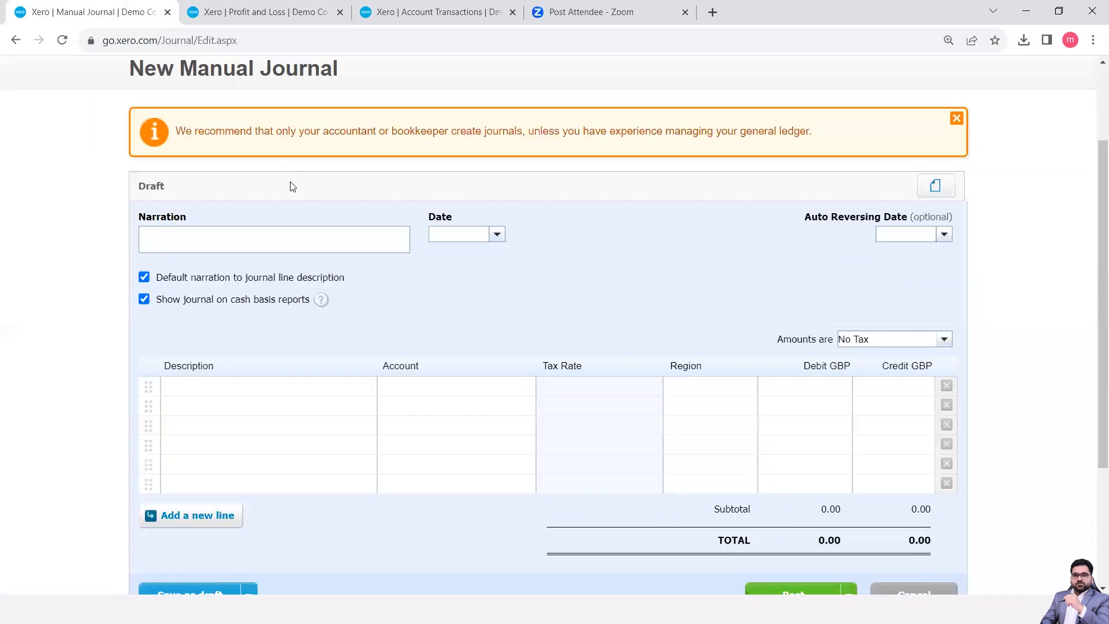
click(209, 238)
click(196, 386)
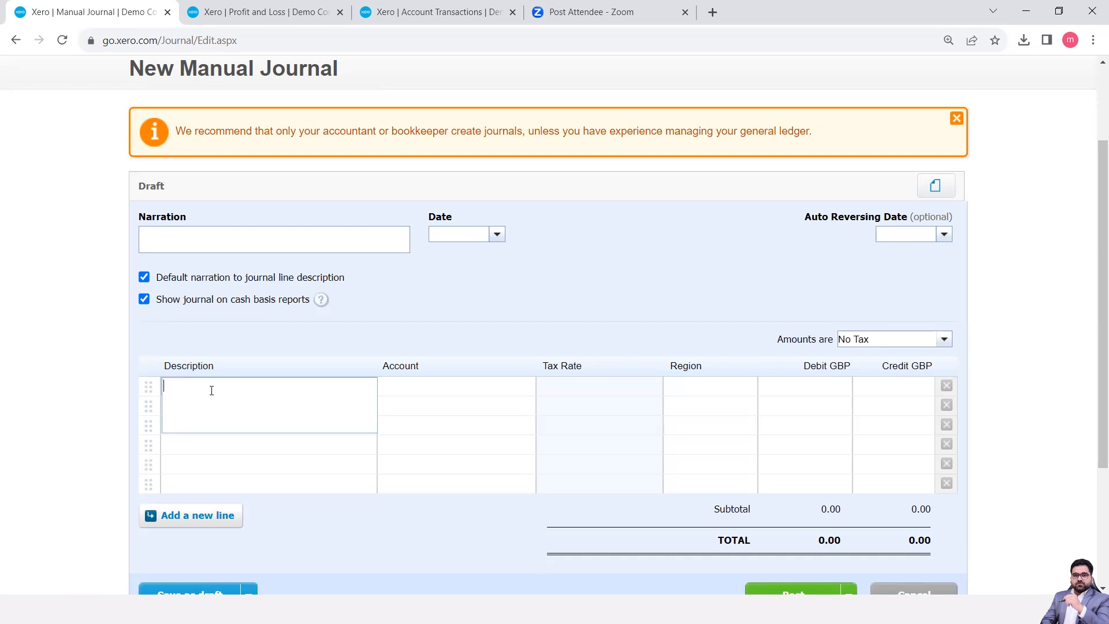
click(432, 296)
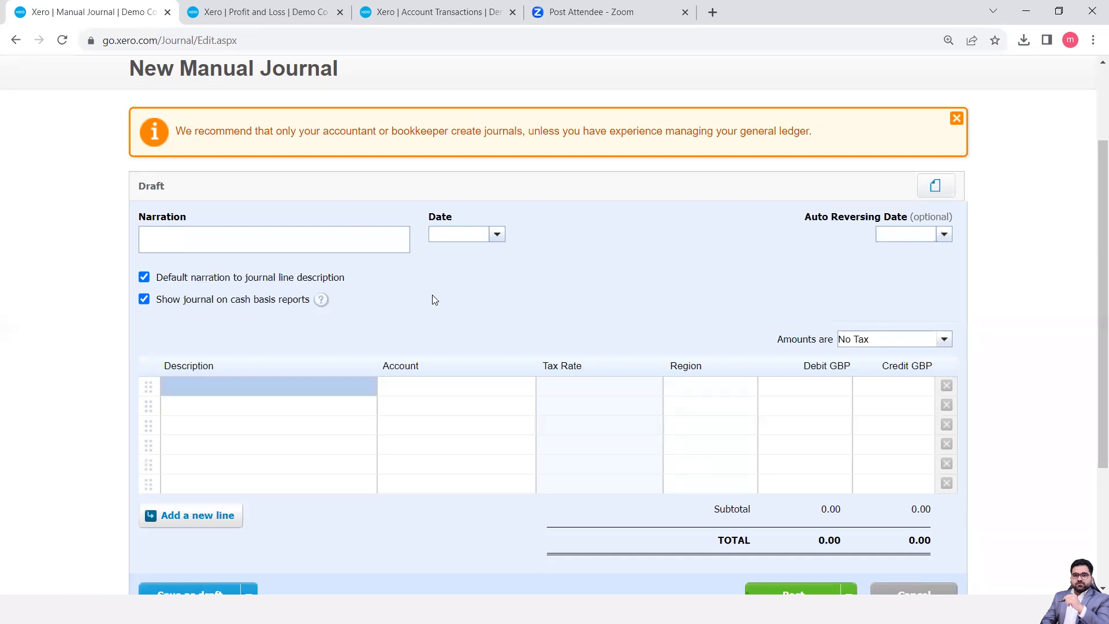
click(497, 235)
click(539, 322)
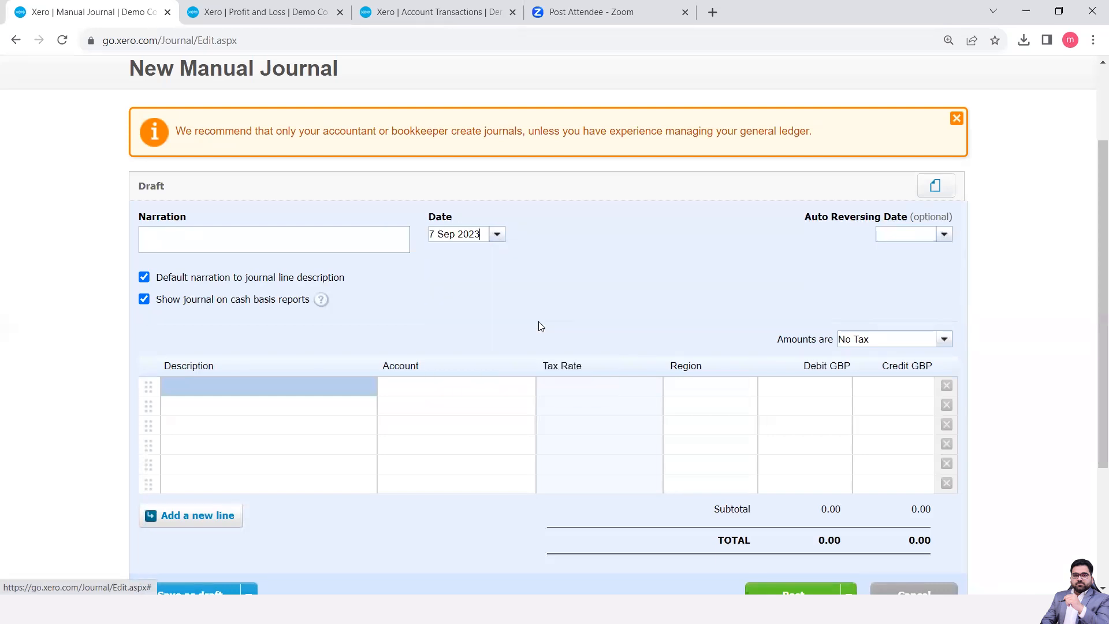
Enter the narration Year end Adjustment and carry it over to the first journal line's description
click(213, 389)
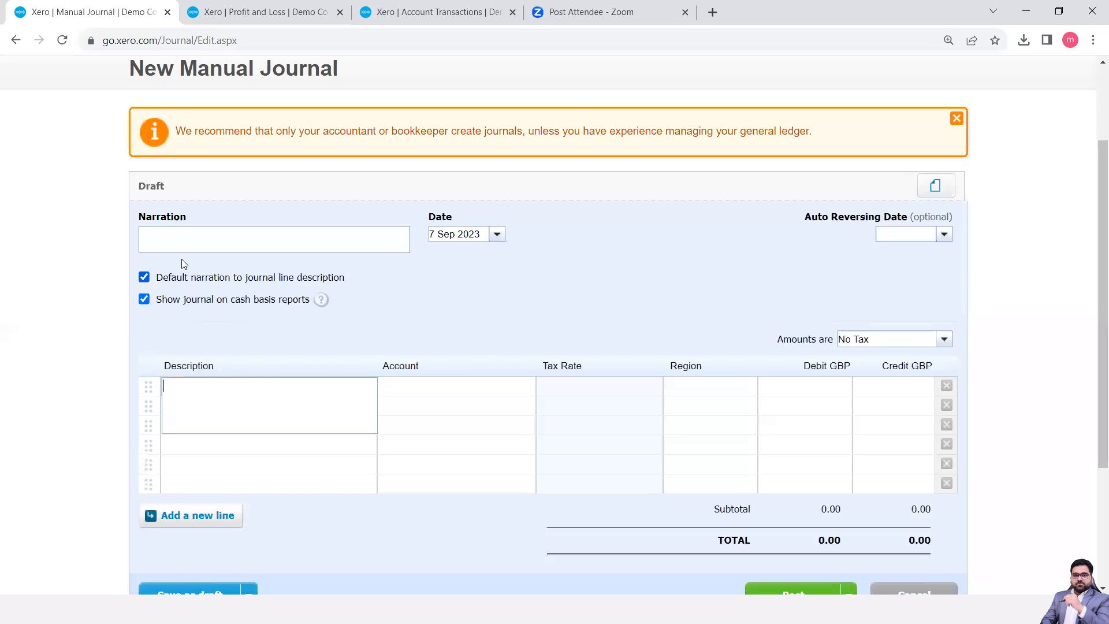
click(173, 244)
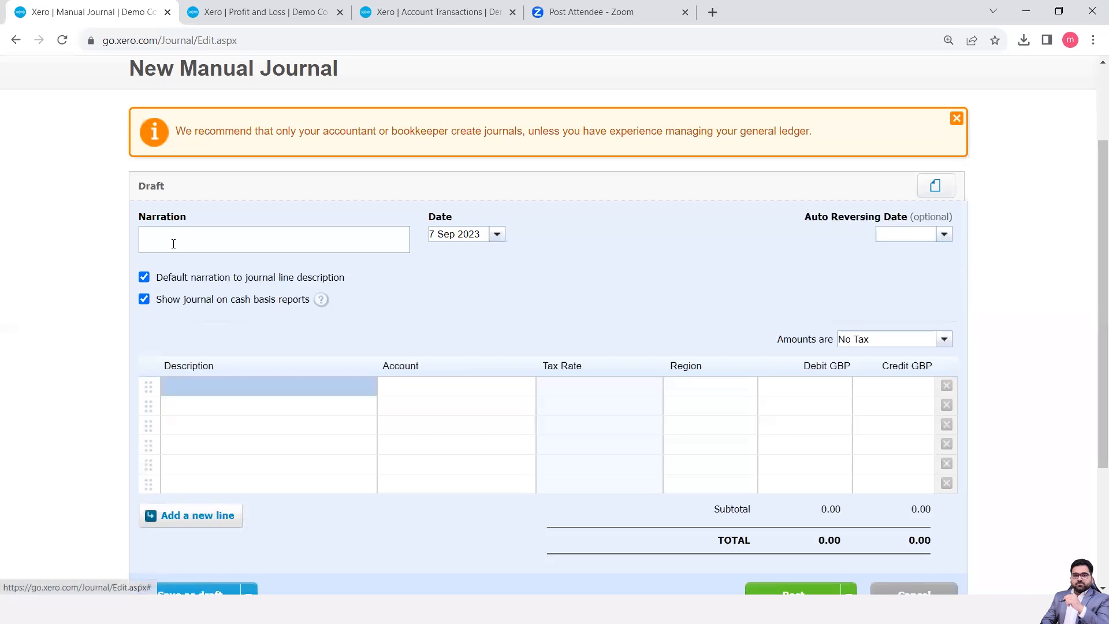
text(Year end Adju)
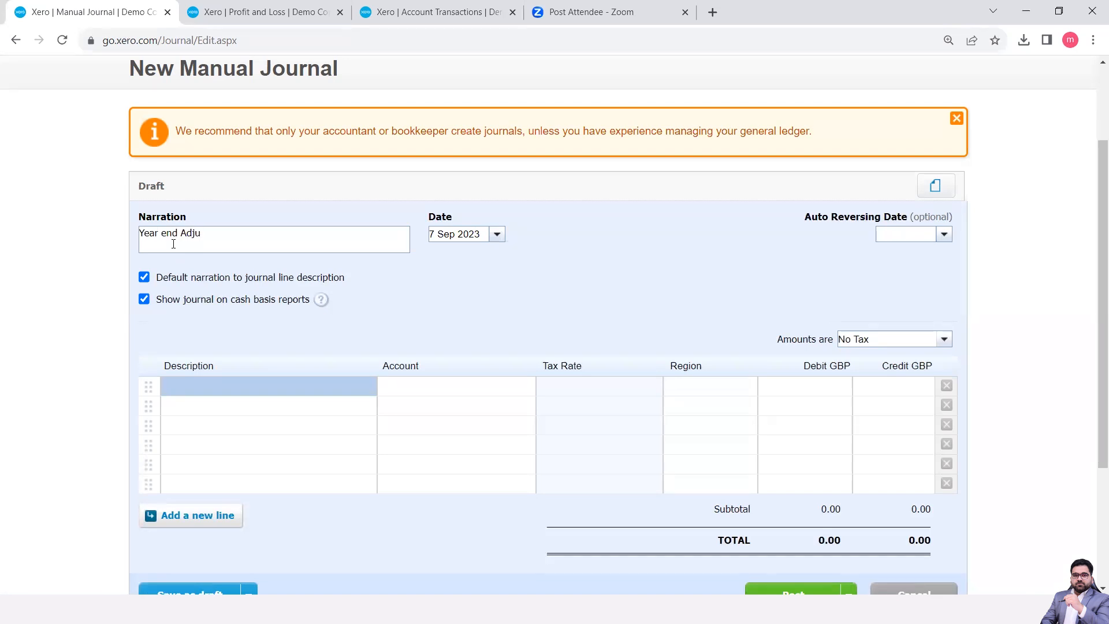
text(stemet)
key(BackSpace)
key(BackSpace)
key(BackSpace)
key(BackSpace)
text(men)
click(407, 388)
click(324, 398)
click(323, 398)
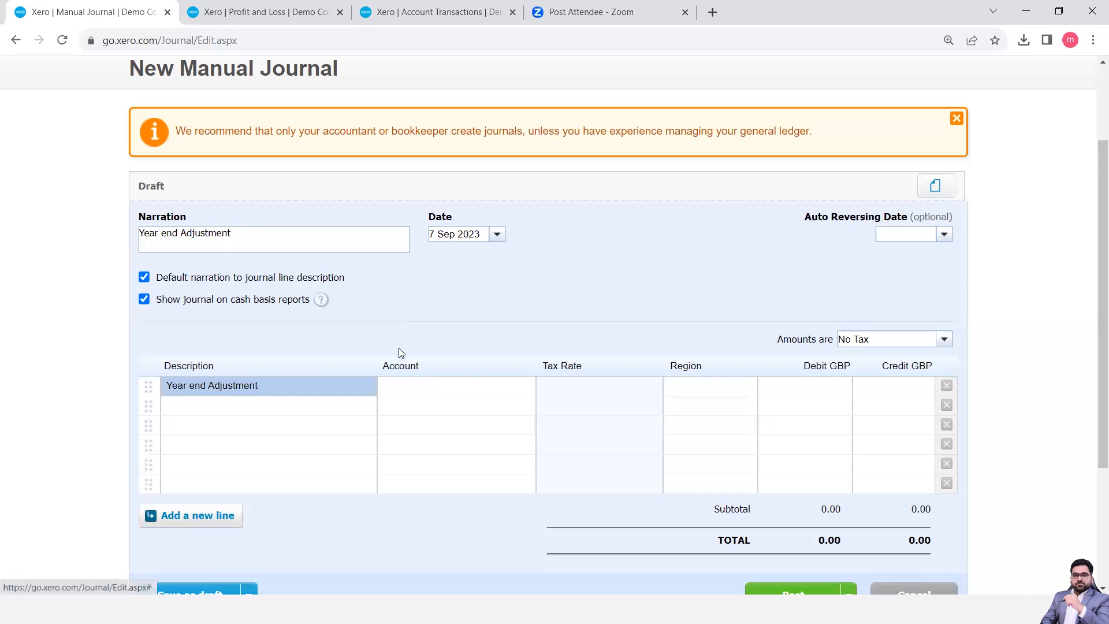
Check the open reports, and set the account of the first journal line to 429 - General Expenses
click(408, 386)
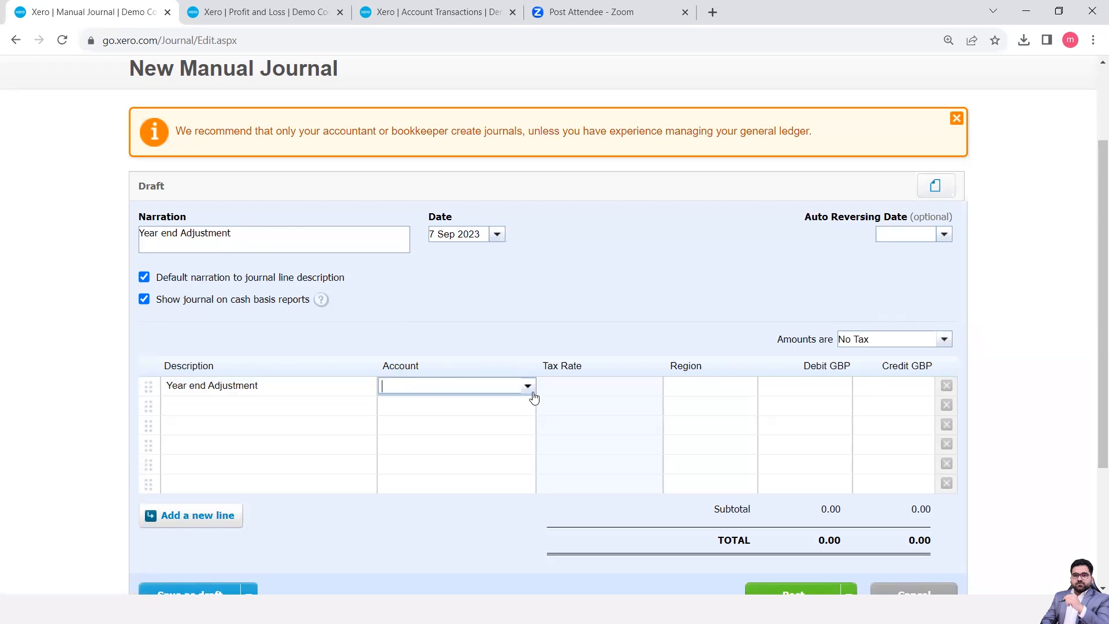
click(448, 13)
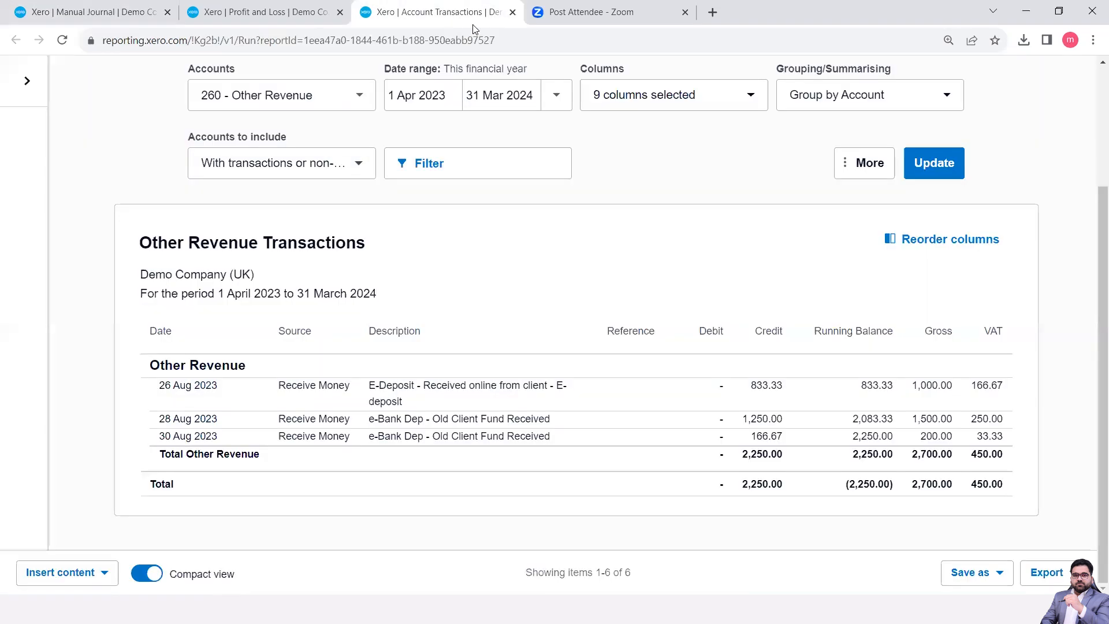
click(254, 12)
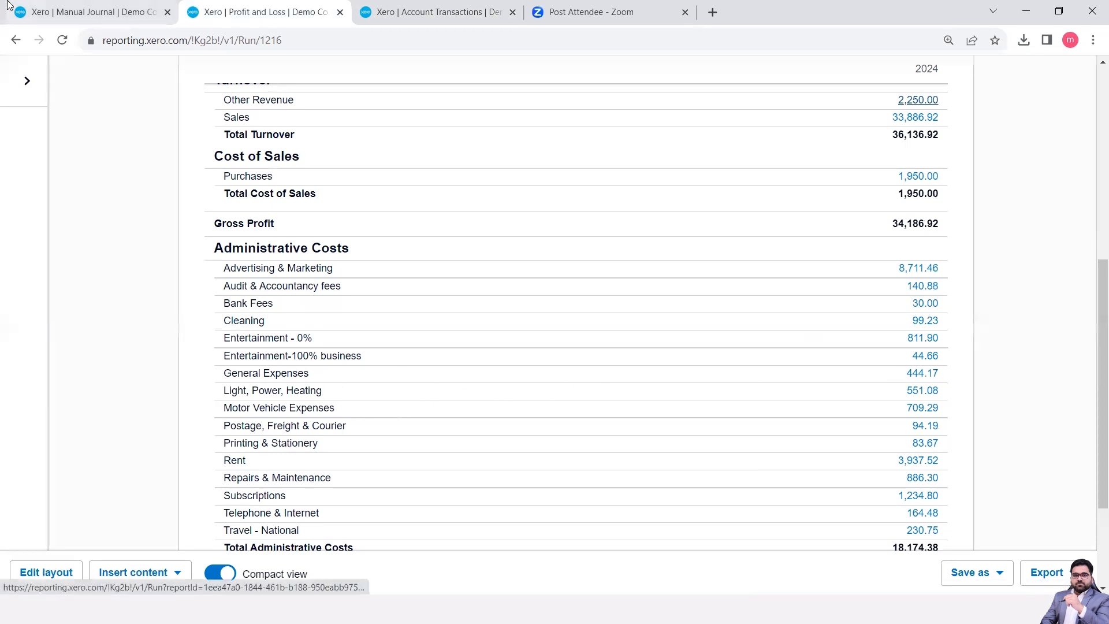
click(56, 11)
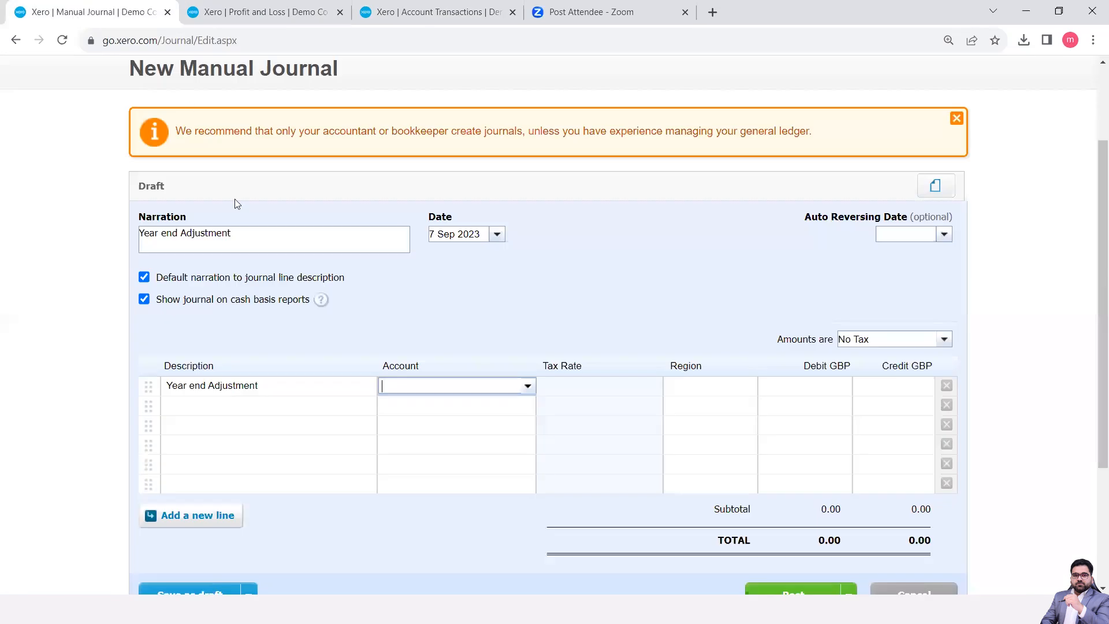
click(529, 387)
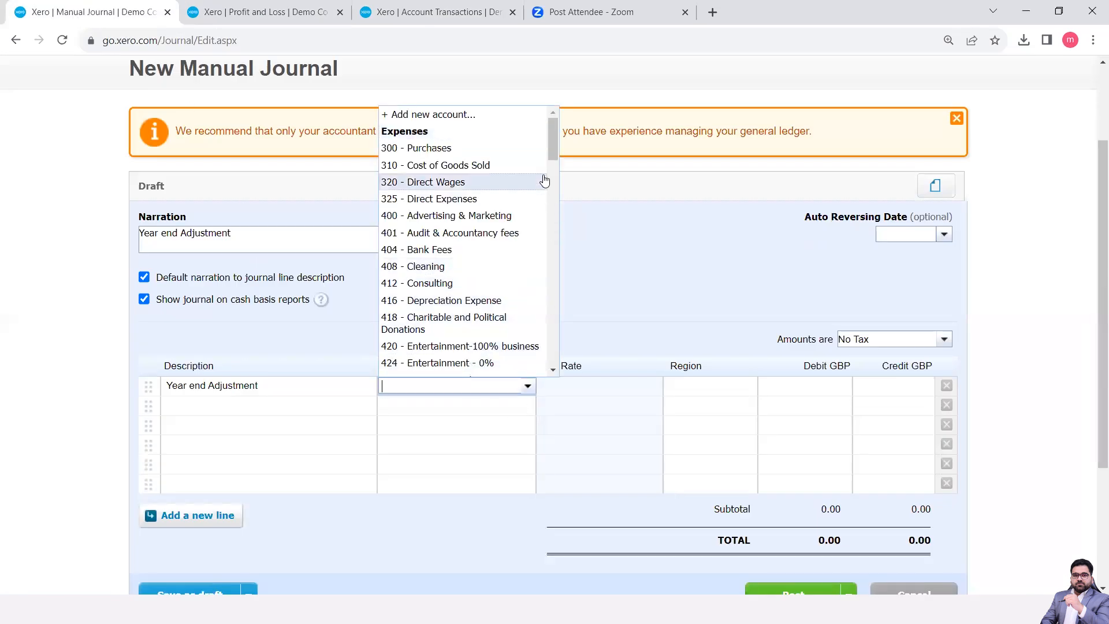
drag(553, 151, 558, 178)
click(496, 224)
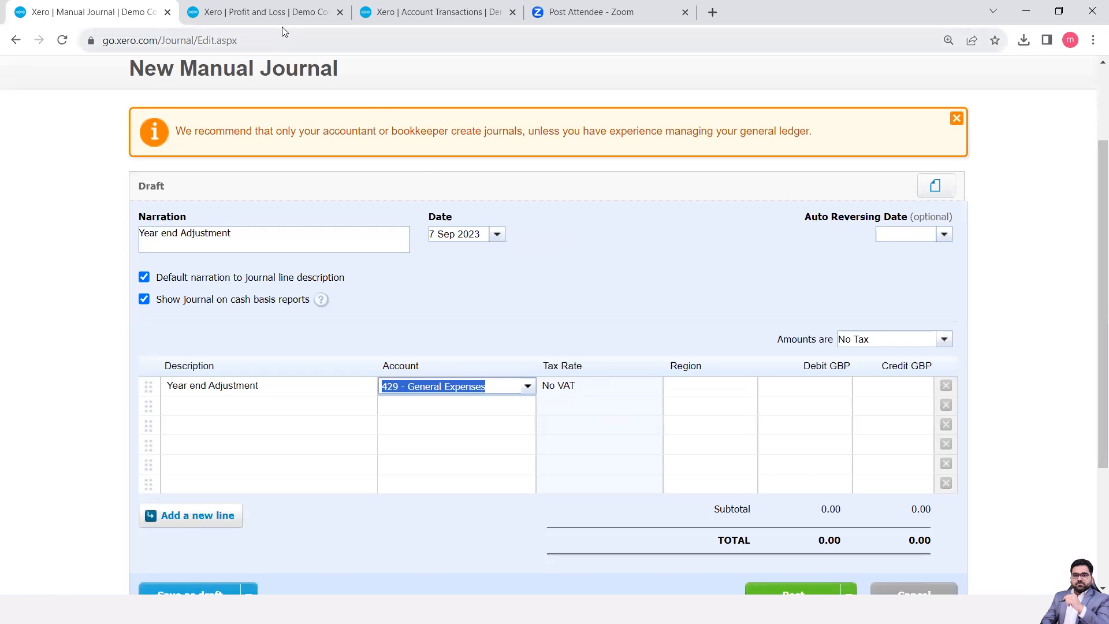
Open the transactions behind the Profit and Loss General Expenses figure separately, and examine the 14 Jun 2023 Woolworths Market payment and its tax rate
click(271, 6)
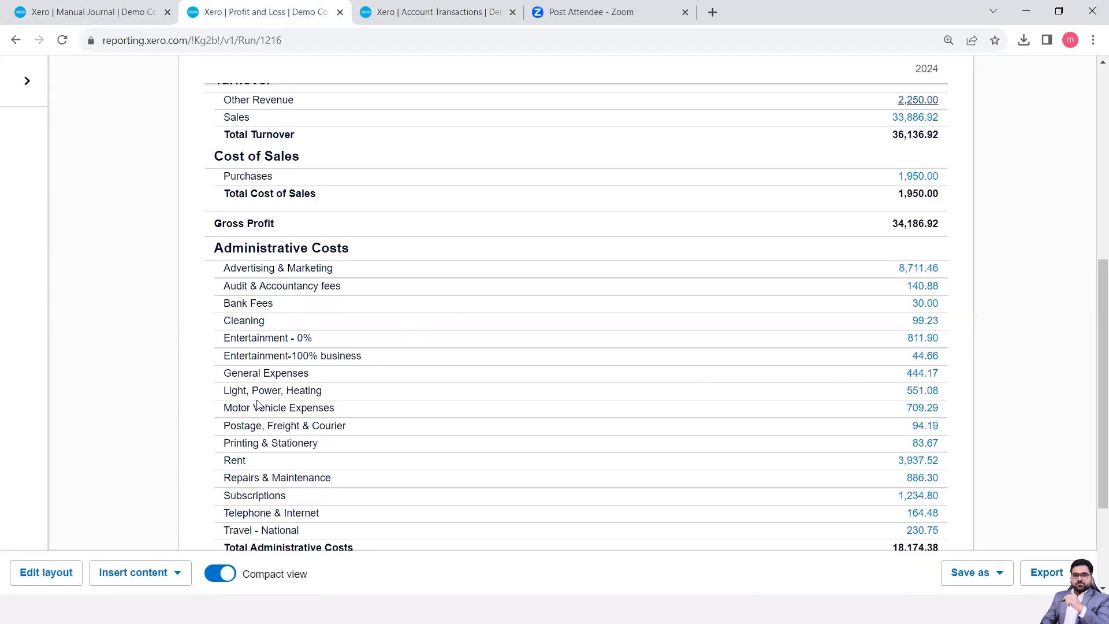
right_click(916, 373)
click(953, 383)
click(437, 17)
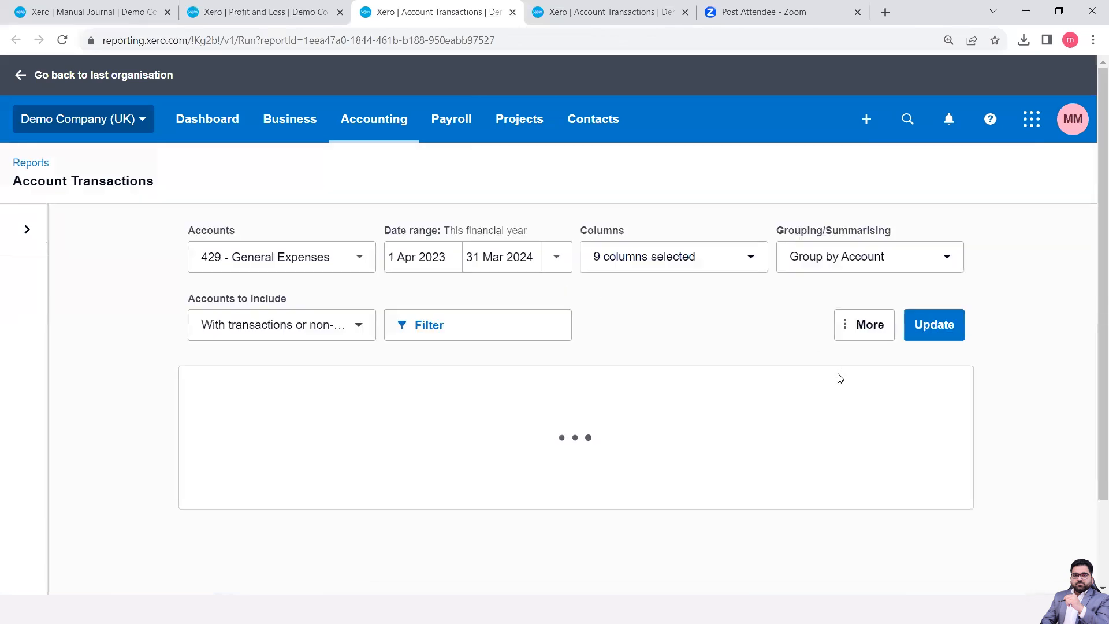
scroll(827, 395, down, 4)
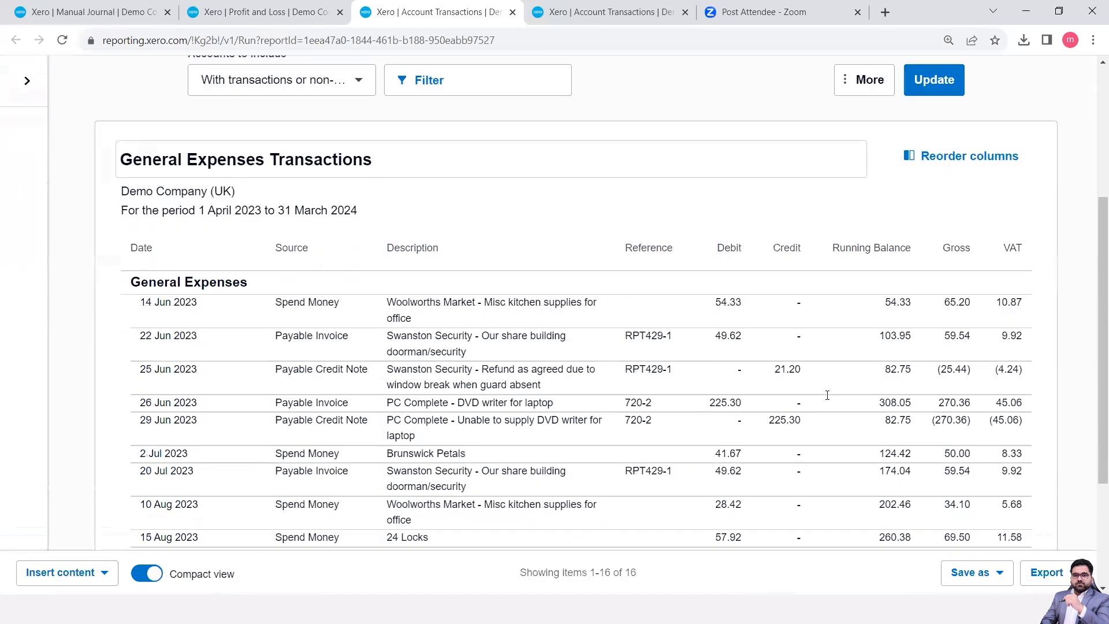
scroll(825, 390, down, 1)
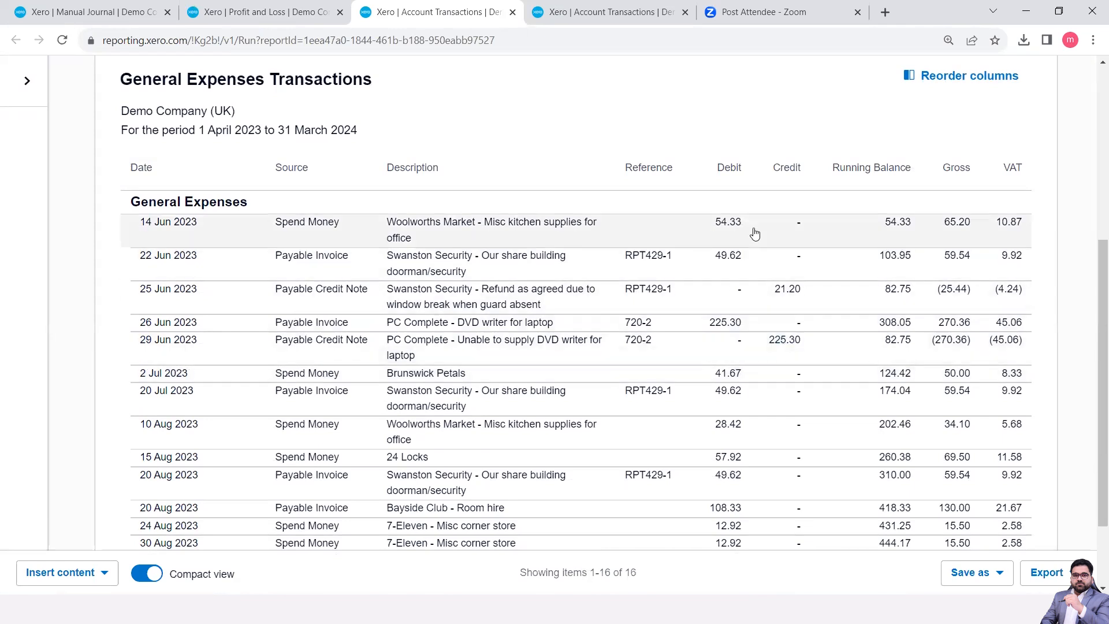
scroll(754, 234, down, 2)
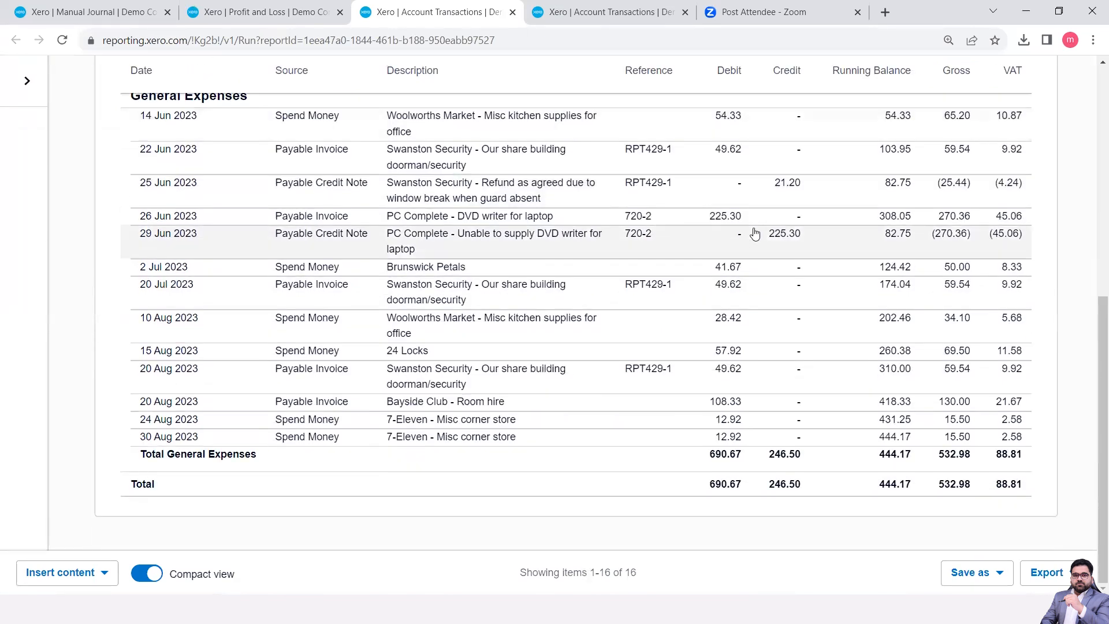
scroll(754, 233, up, 2)
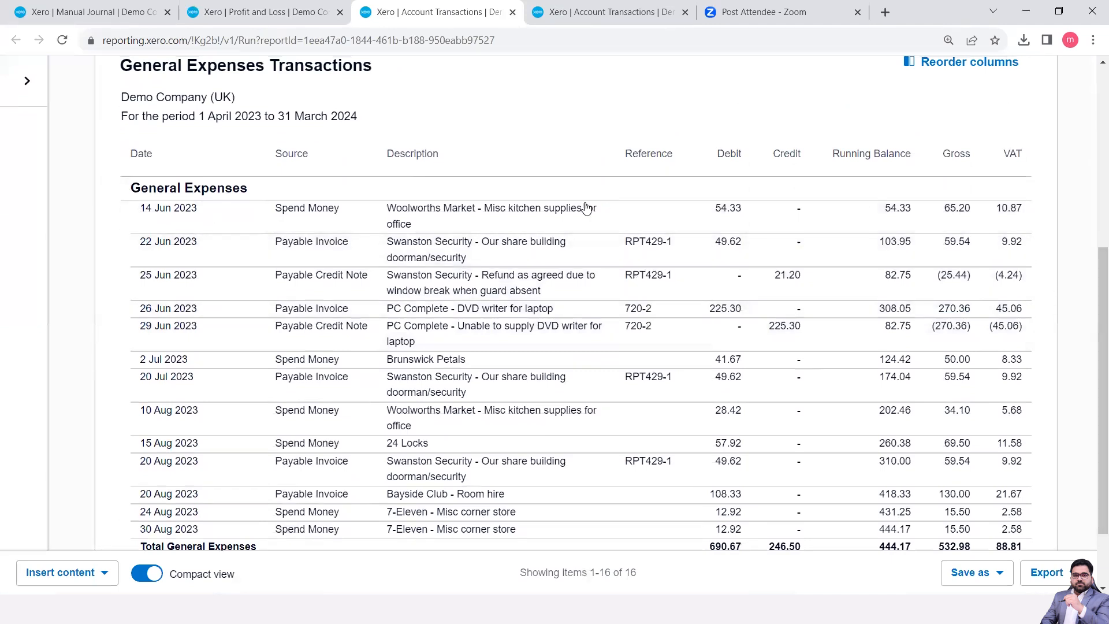
click(312, 214)
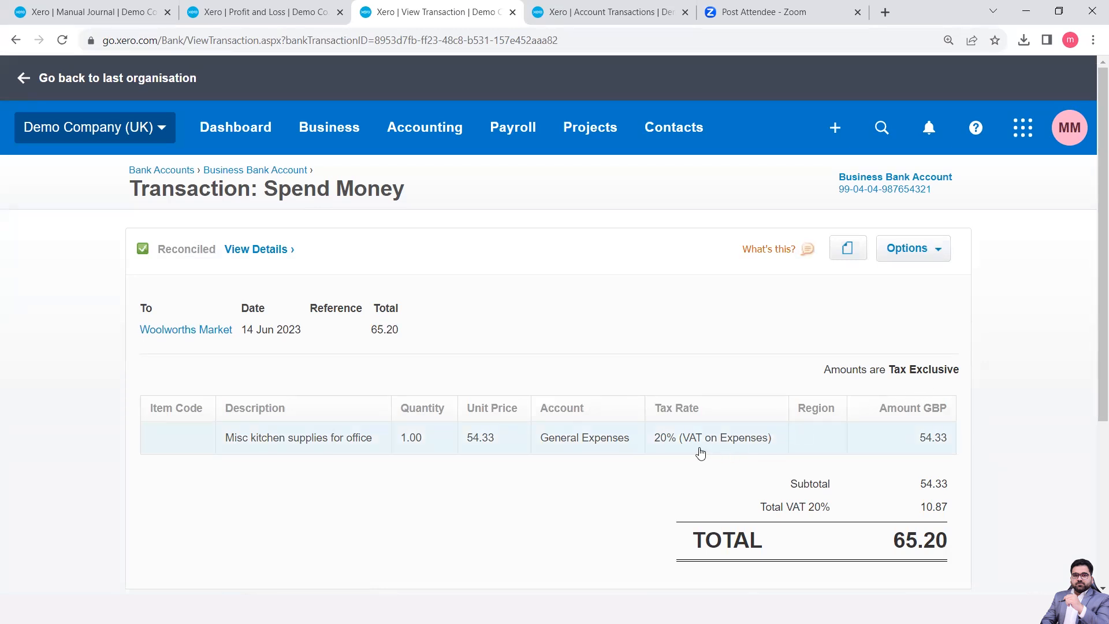
Return to the manual journal, set its amounts to Tax Exclusive and the first line's tax rate to 20% (VAT on Expenses)
click(52, 8)
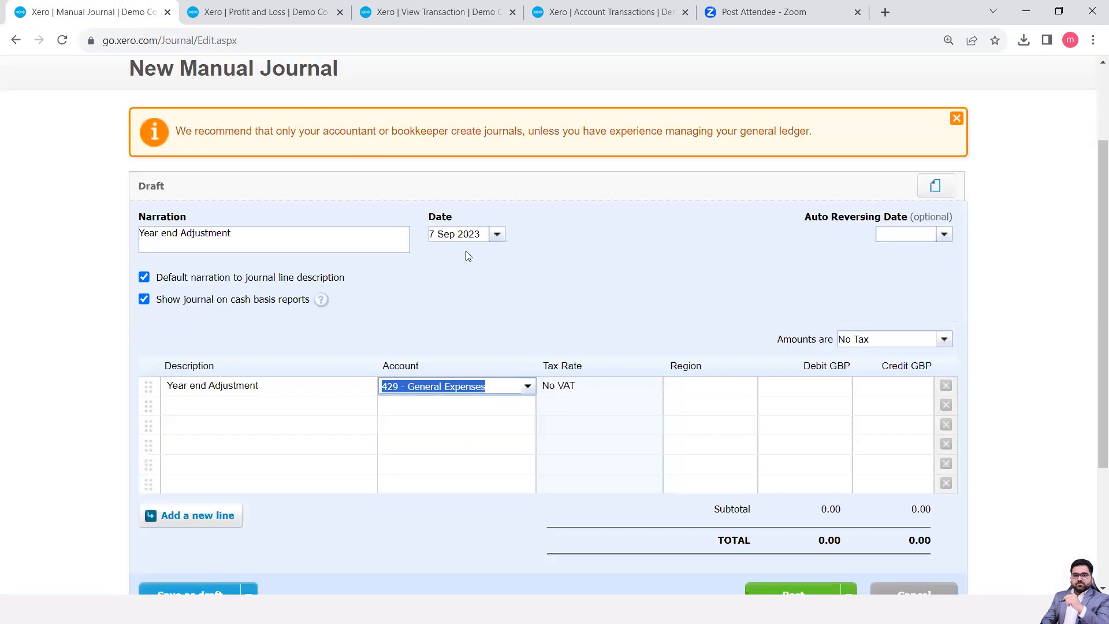
click(945, 341)
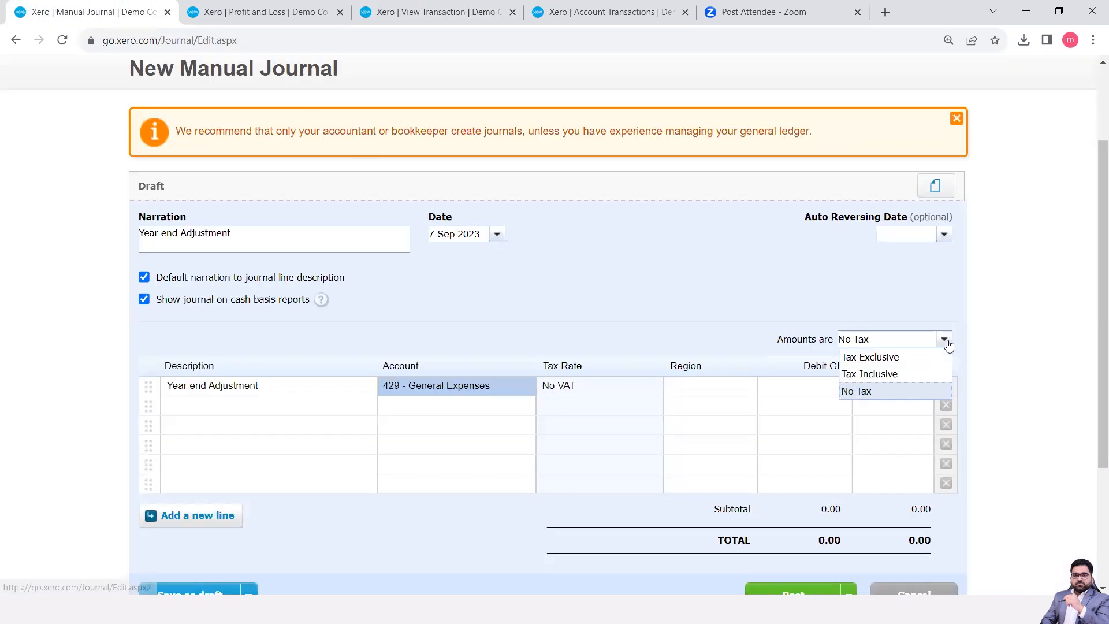
click(896, 358)
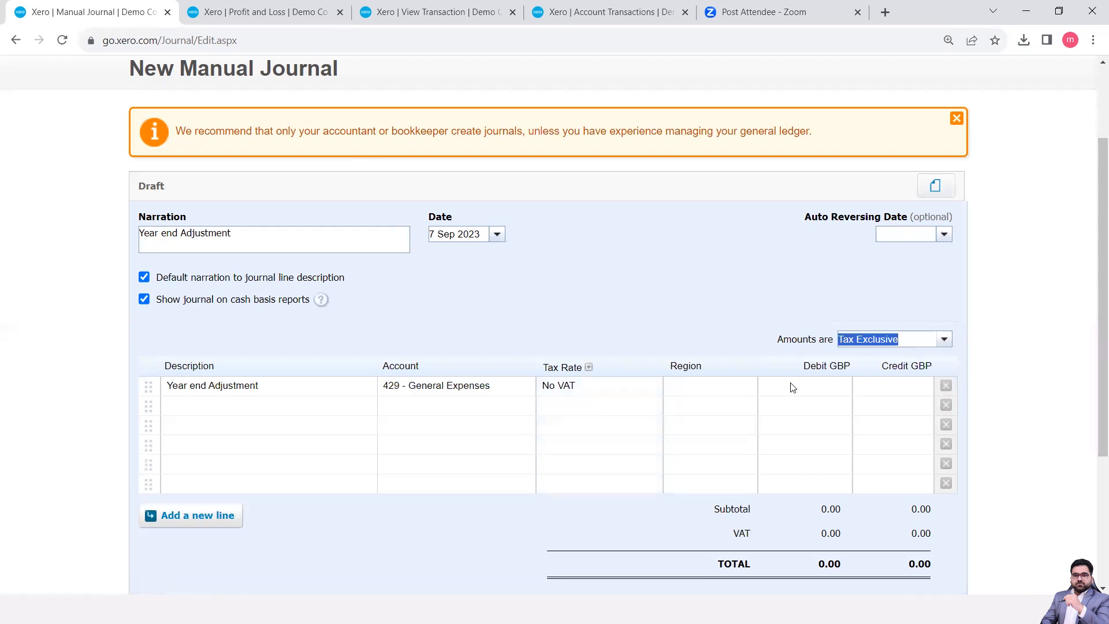
click(620, 387)
click(659, 386)
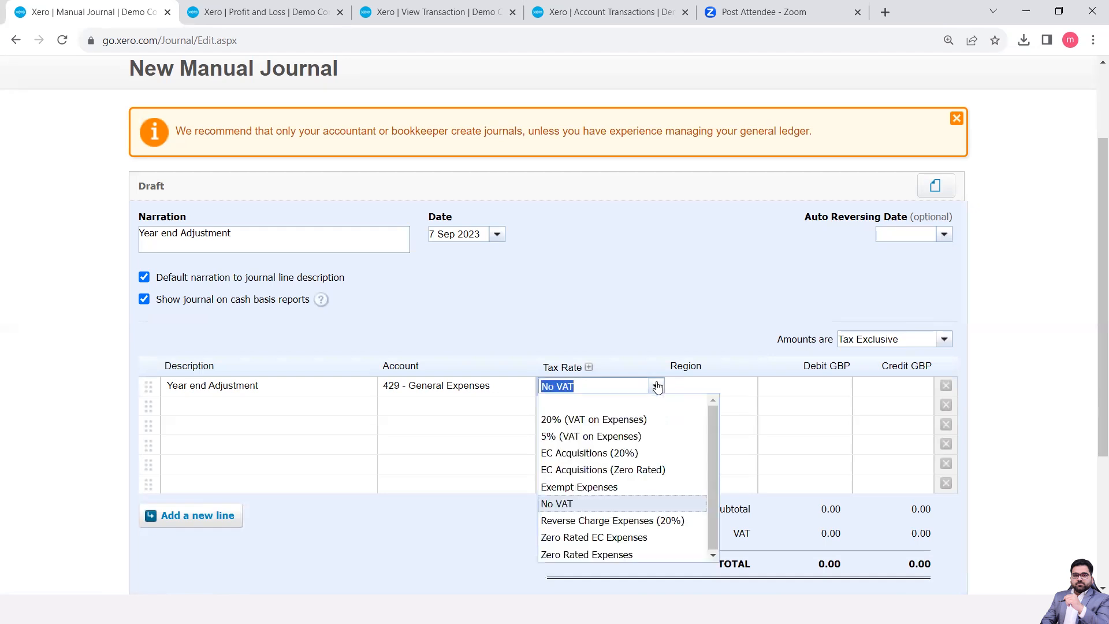
click(620, 424)
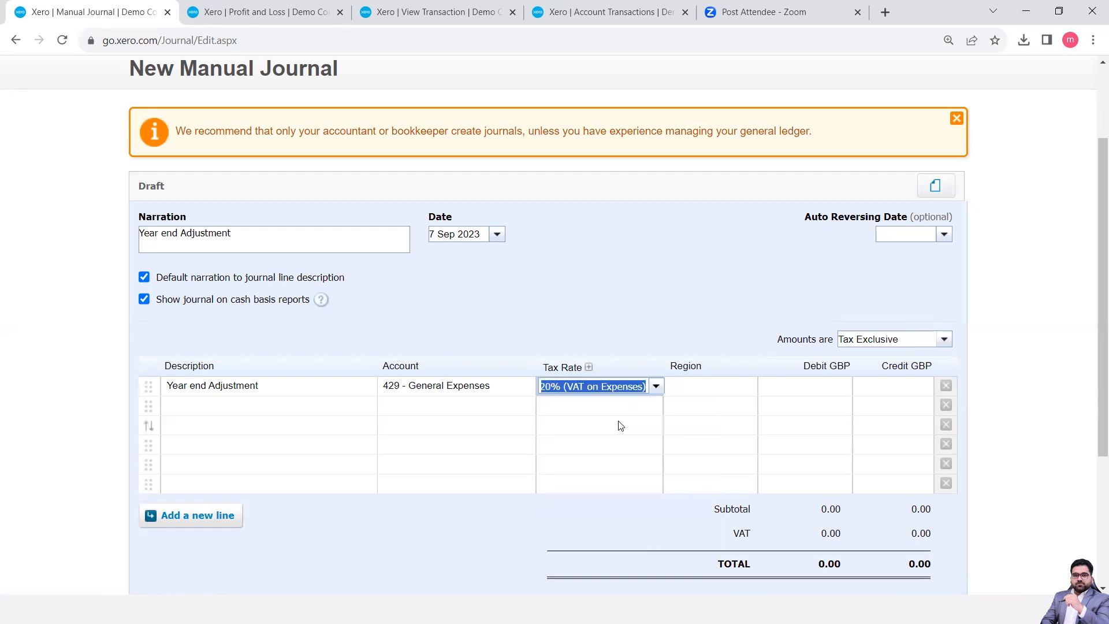
Enter a debit of 30 on the General Expenses journal line
click(820, 386)
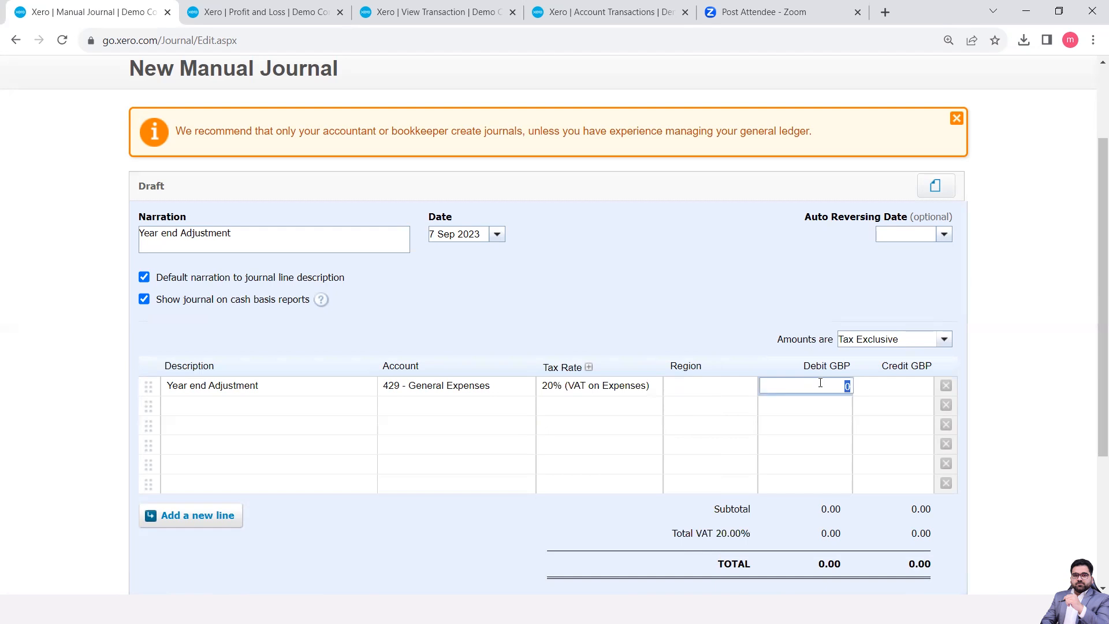
text(30)
click(435, 518)
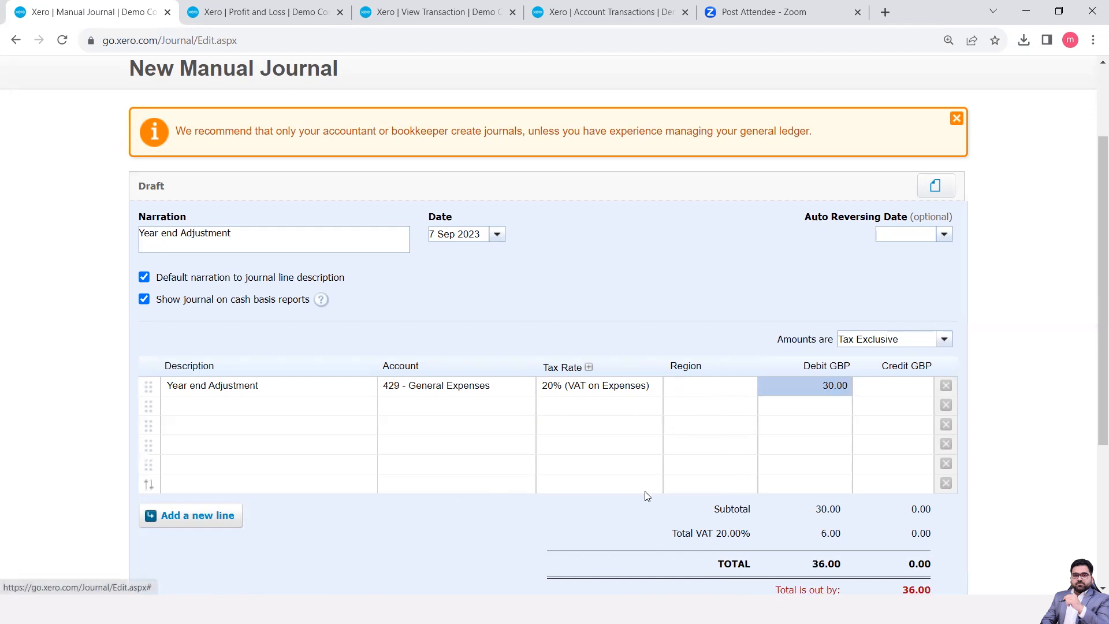
Add a second journal line with the Year end Adjustment description, the account 404 - Bank Fees and the balancing credit of 36.00
scroll(645, 491, down, 3)
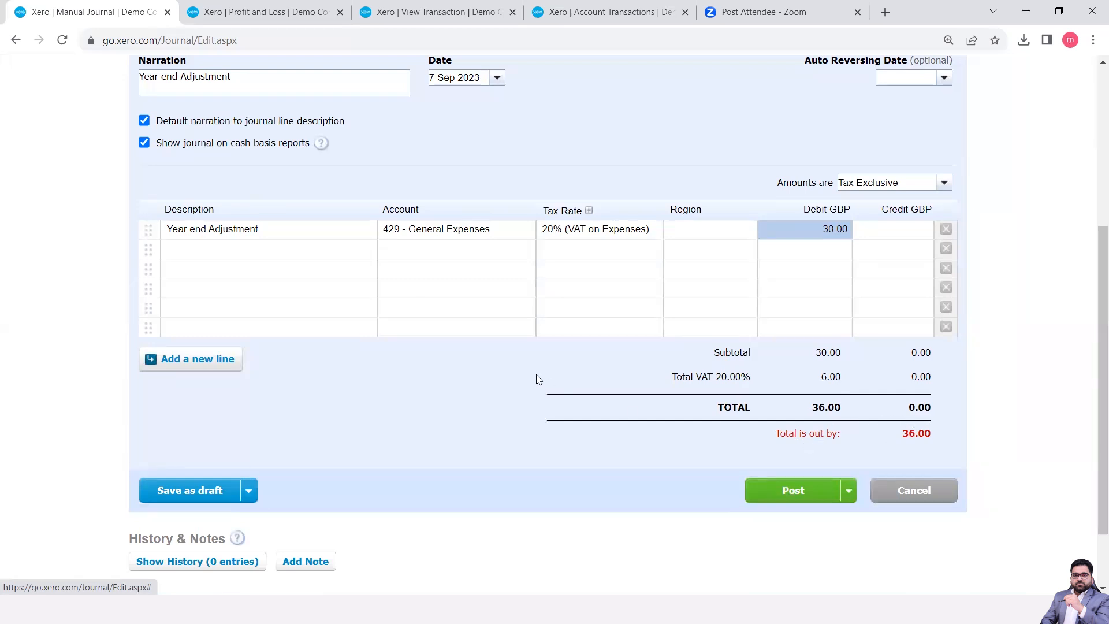
click(322, 248)
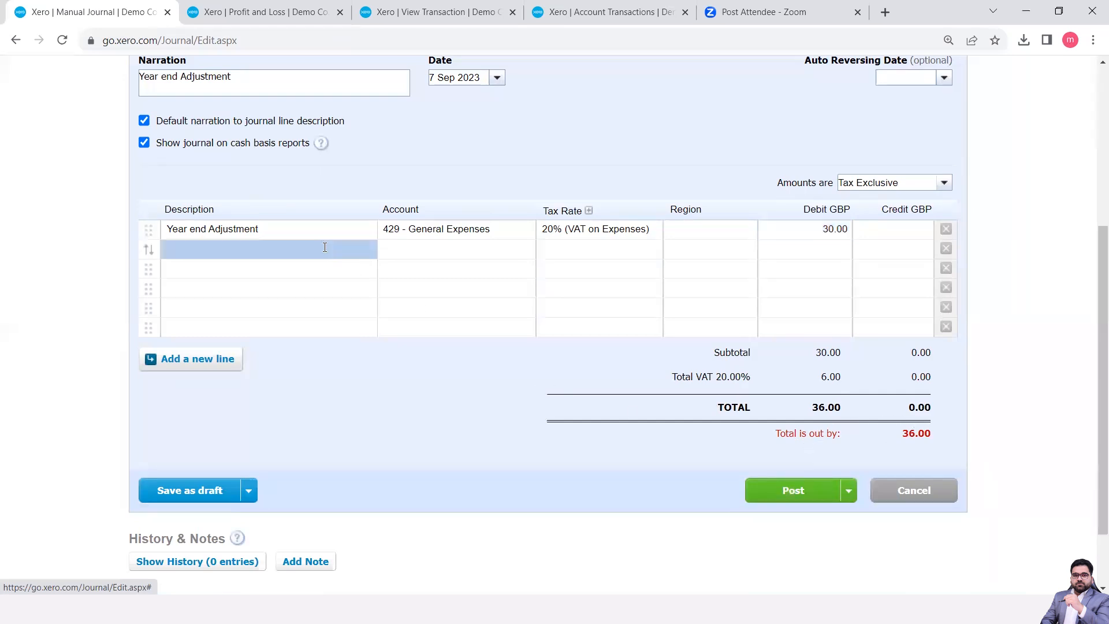
click(427, 253)
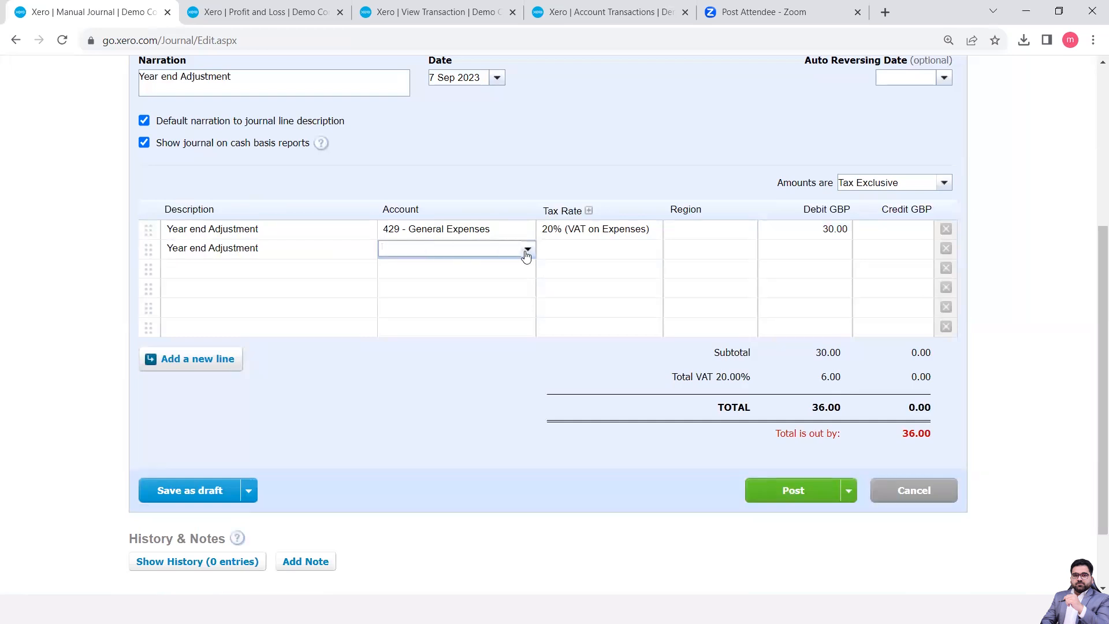
click(527, 251)
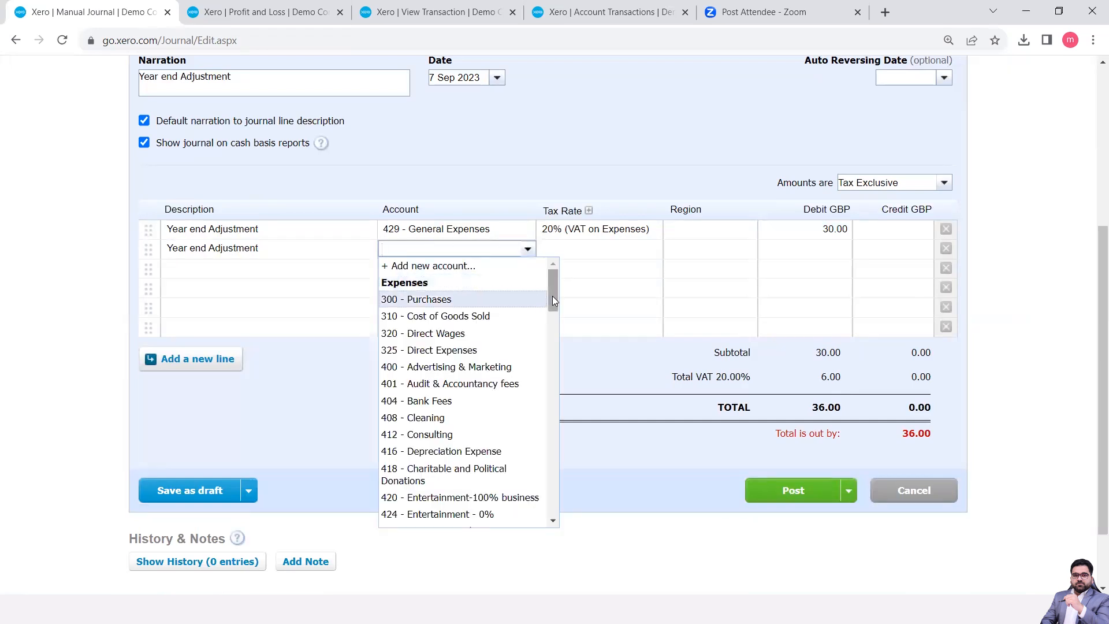
click(461, 402)
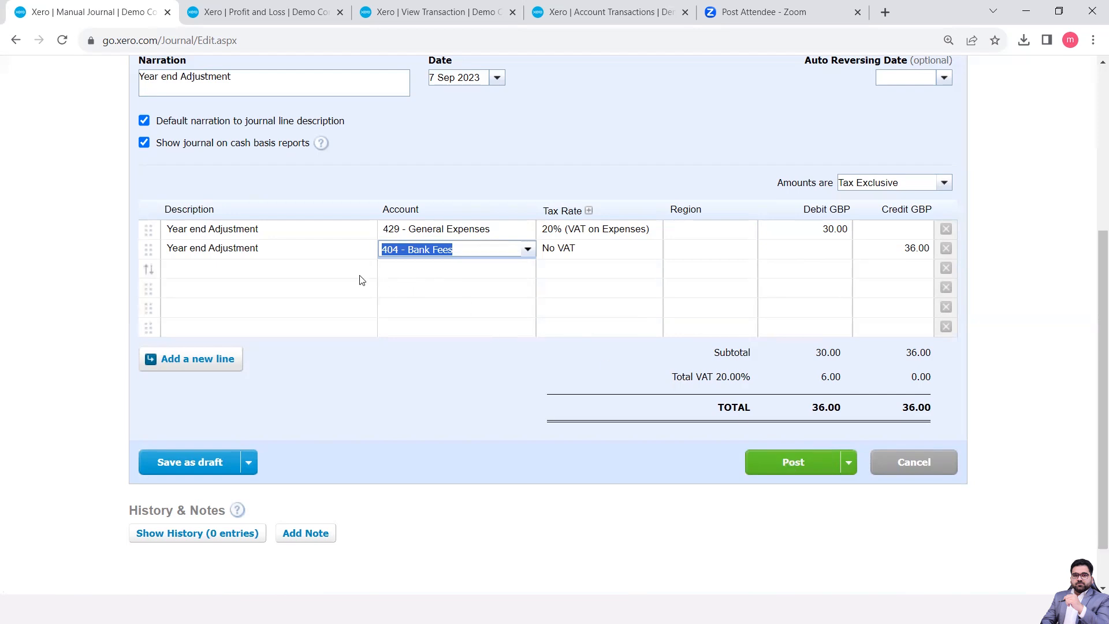
Try the 20% (VAT on Expenses) tax rate on the Bank Fees line, and set it back to No VAT
click(590, 244)
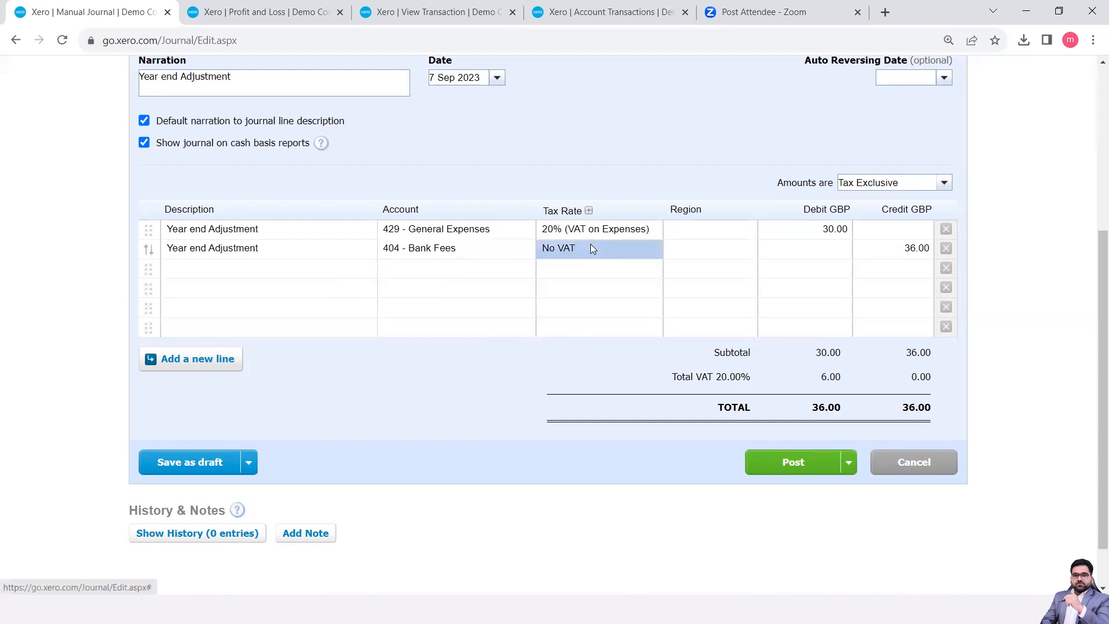
click(657, 250)
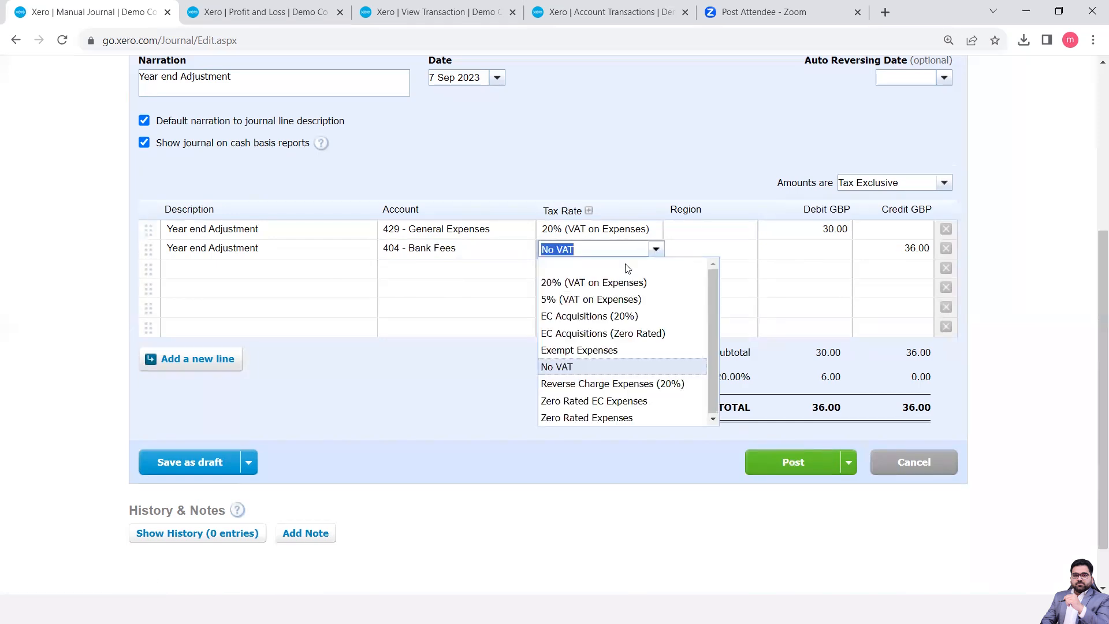
click(598, 283)
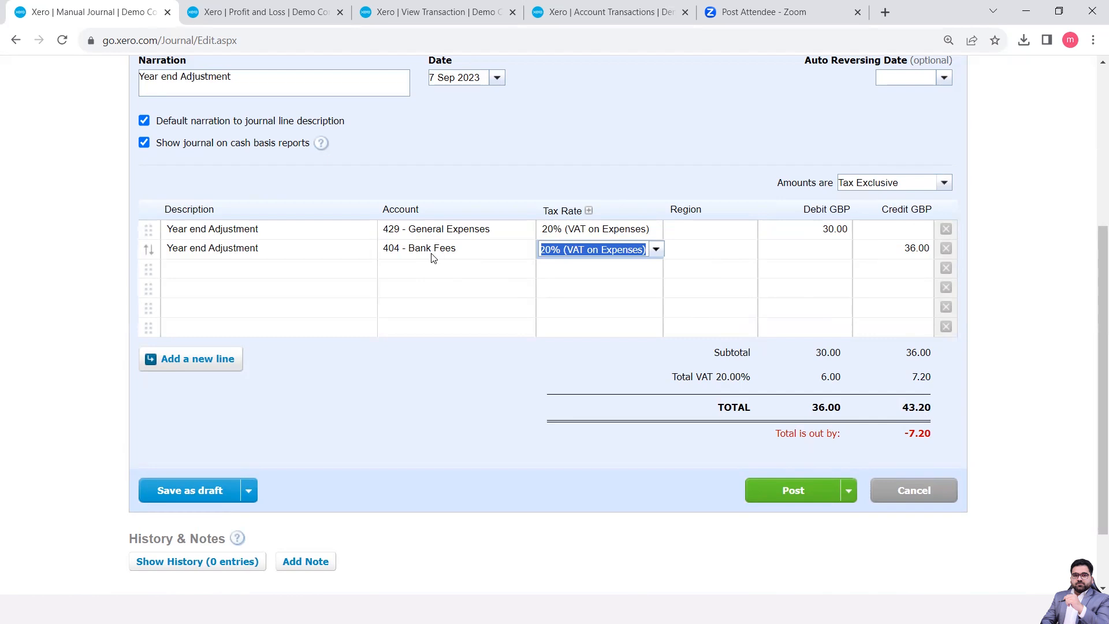
click(657, 251)
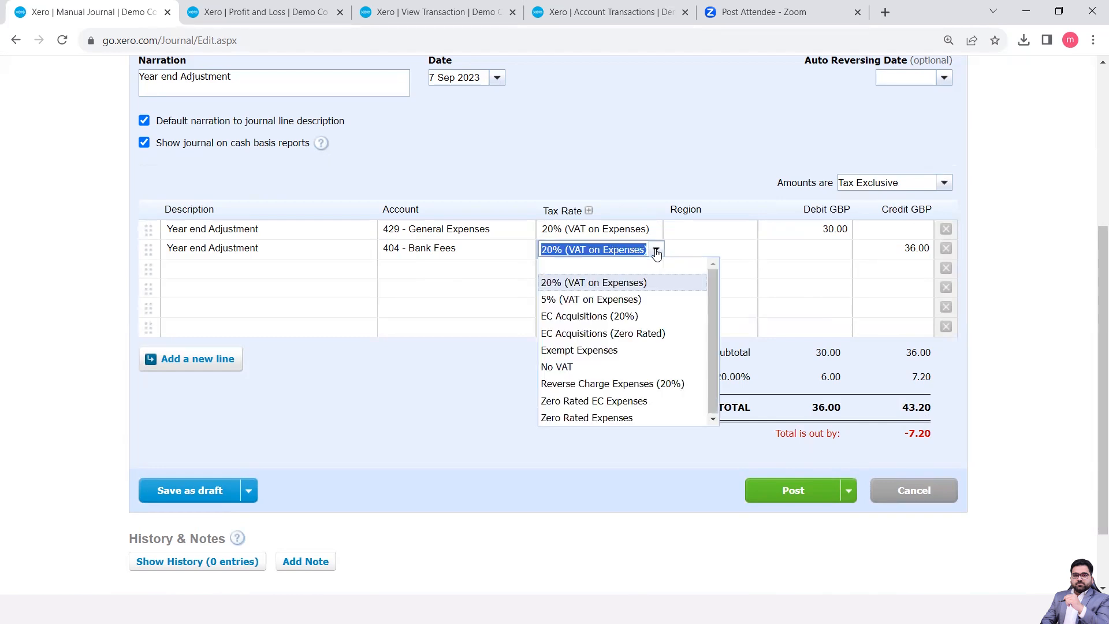
click(575, 366)
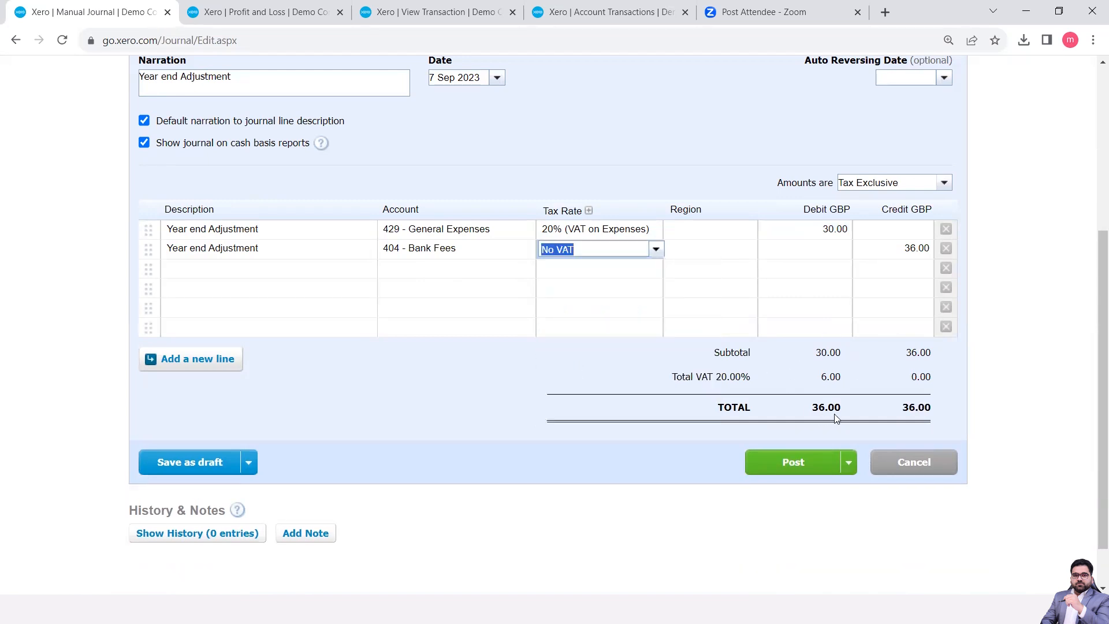
click(478, 396)
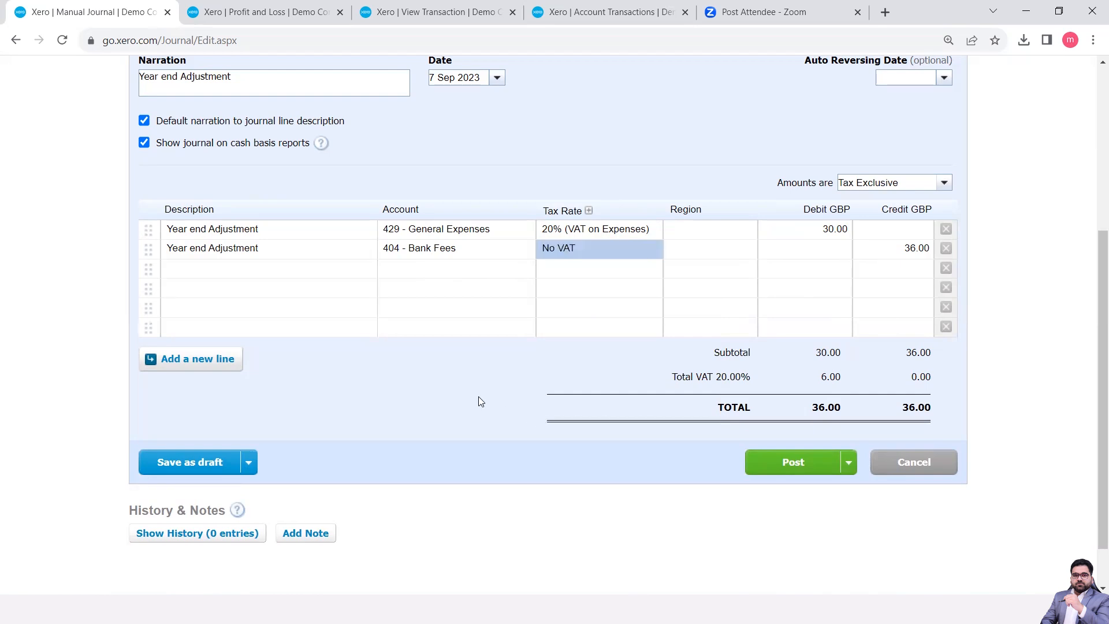
Add a third journal line with the description Corporate Tax Provision
click(255, 269)
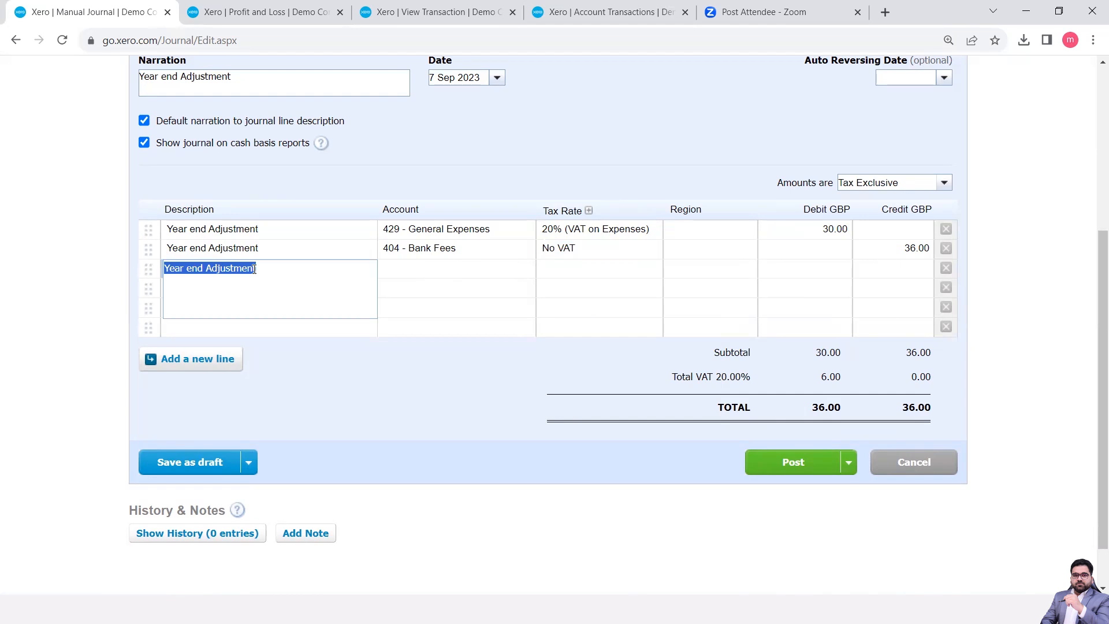
text(Corporate Tax Pr)
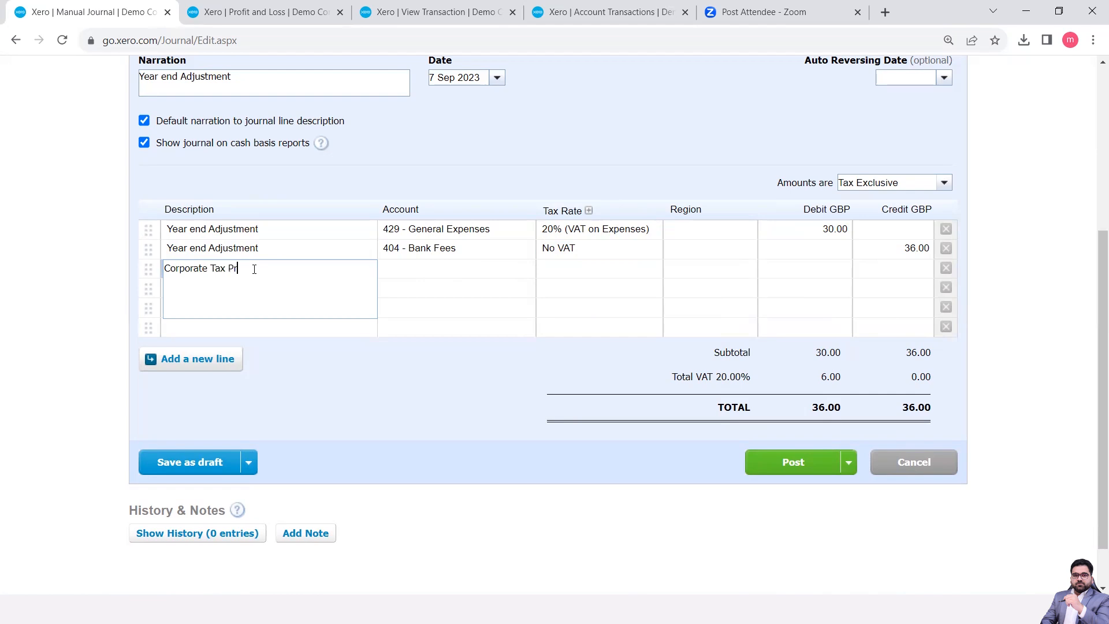
text(ovision)
Set the third journal line's account to 500 - Corporation Tax and enter a debit of 500
click(420, 279)
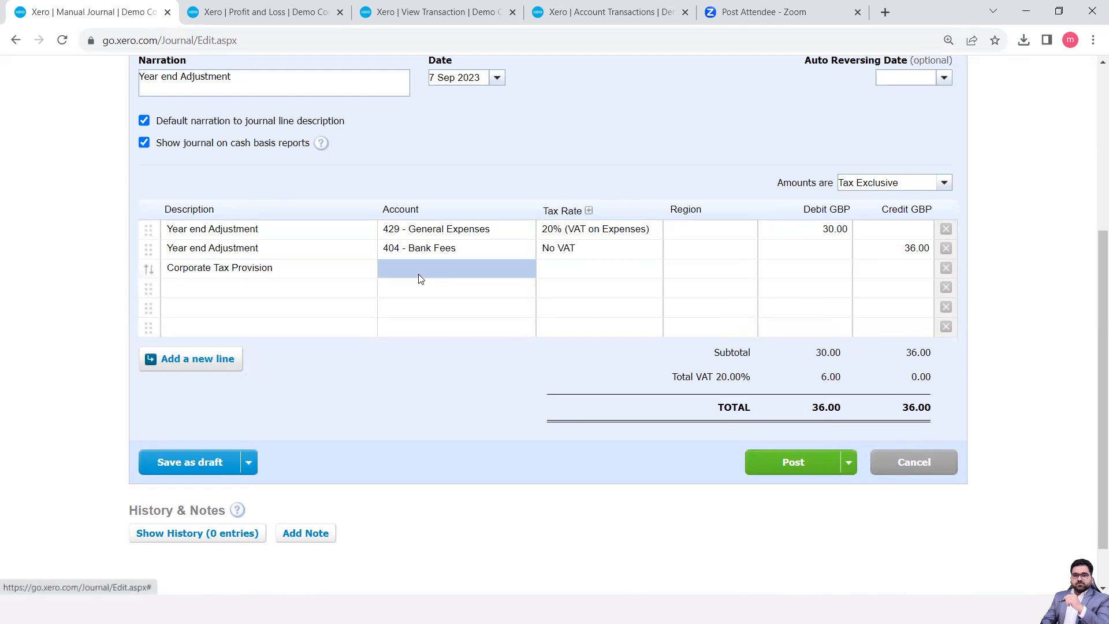
click(448, 268)
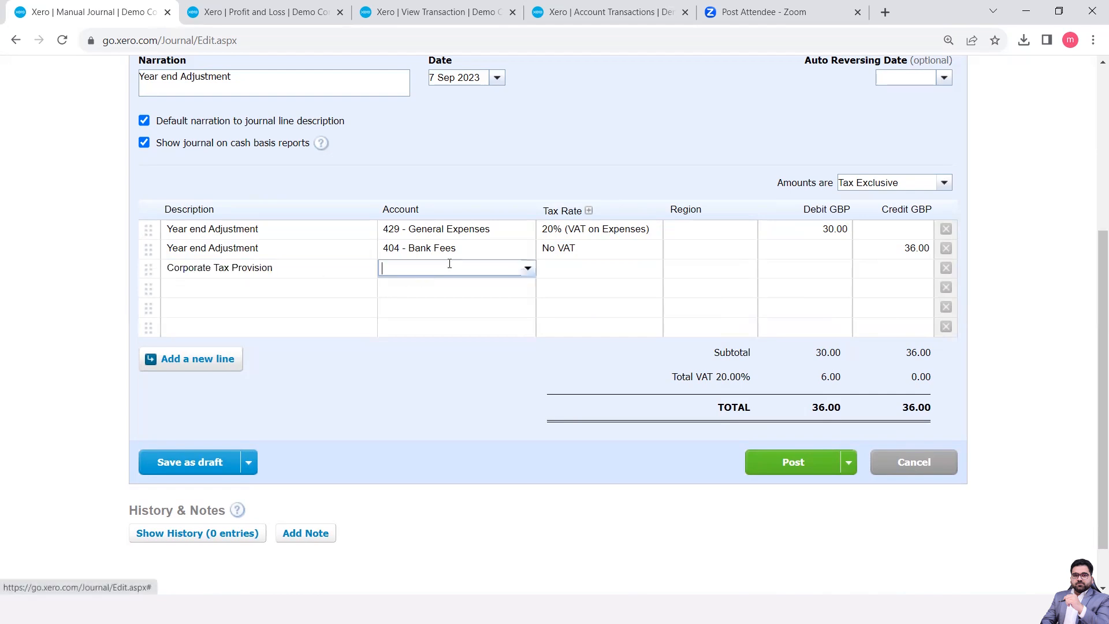
click(528, 269)
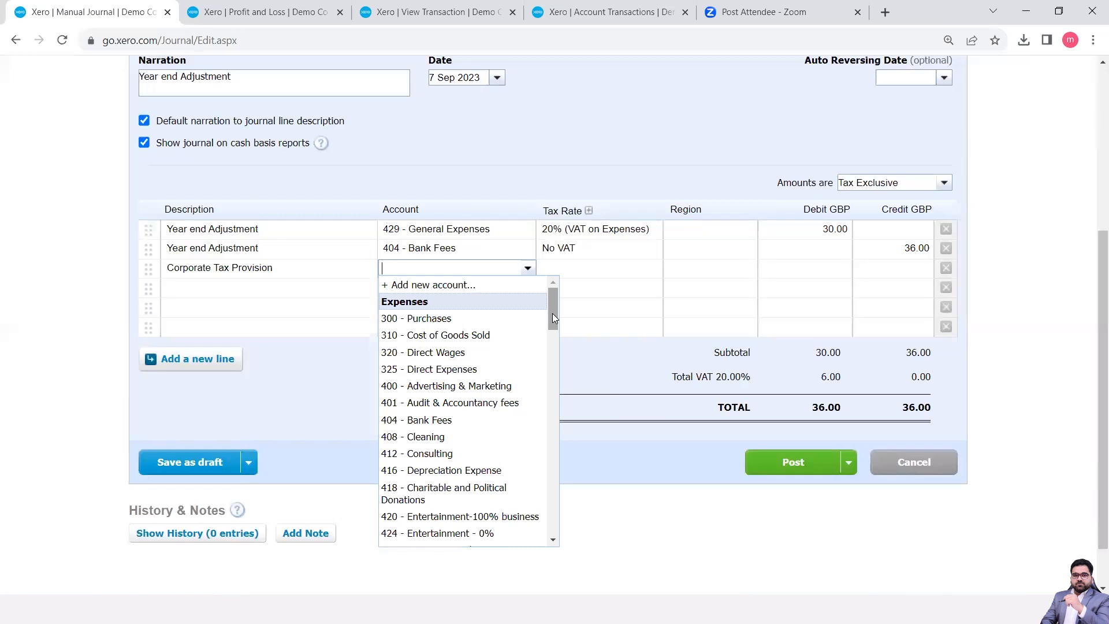
drag(553, 314, 565, 398)
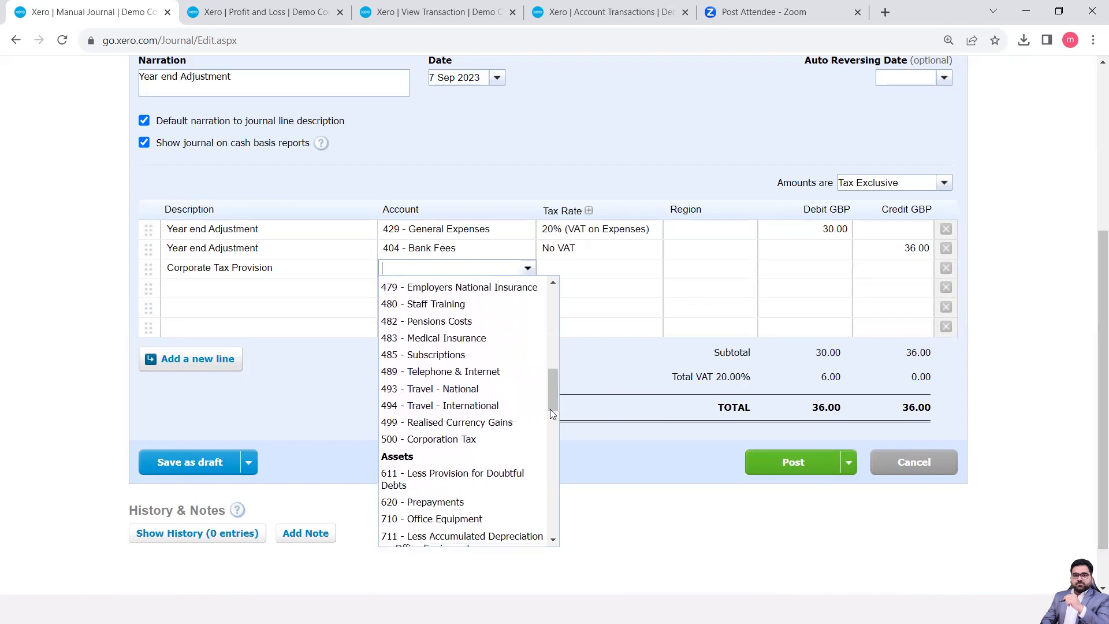
click(483, 445)
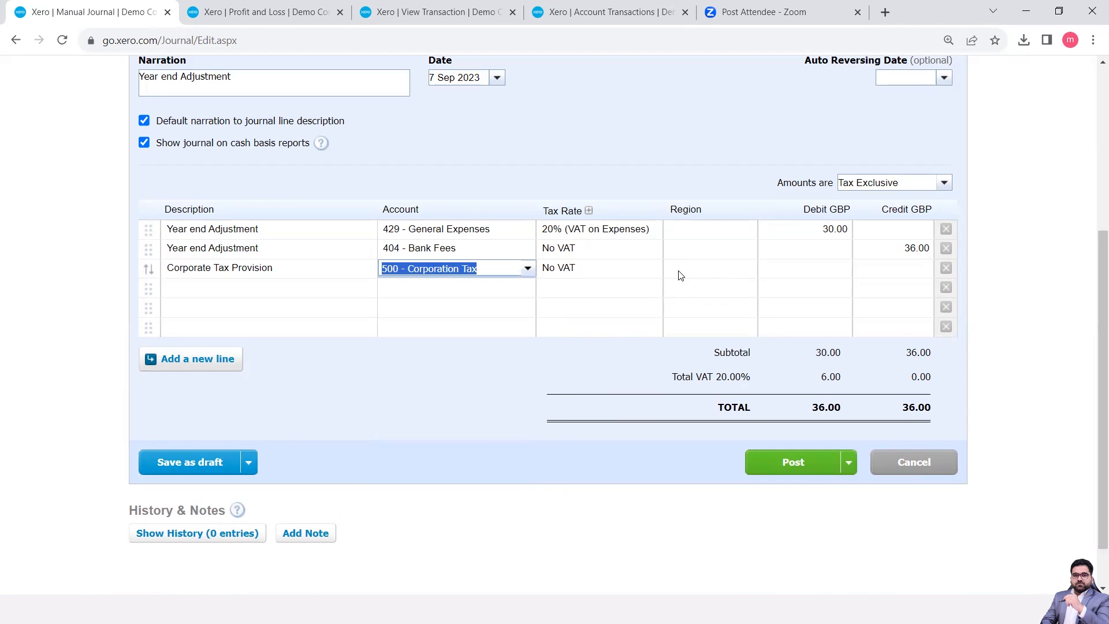
click(808, 279)
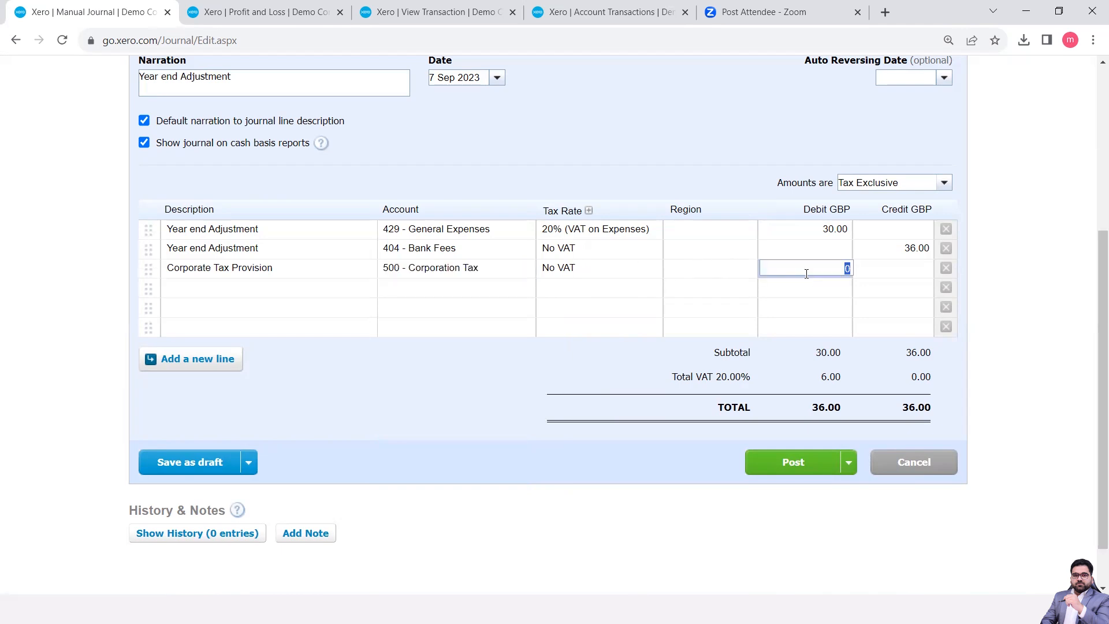
text(500)
Add a fourth Corporate Tax Provision line crediting 500.00 to account 830 - Provision for Corporation Tax, and post the manual journal
click(333, 296)
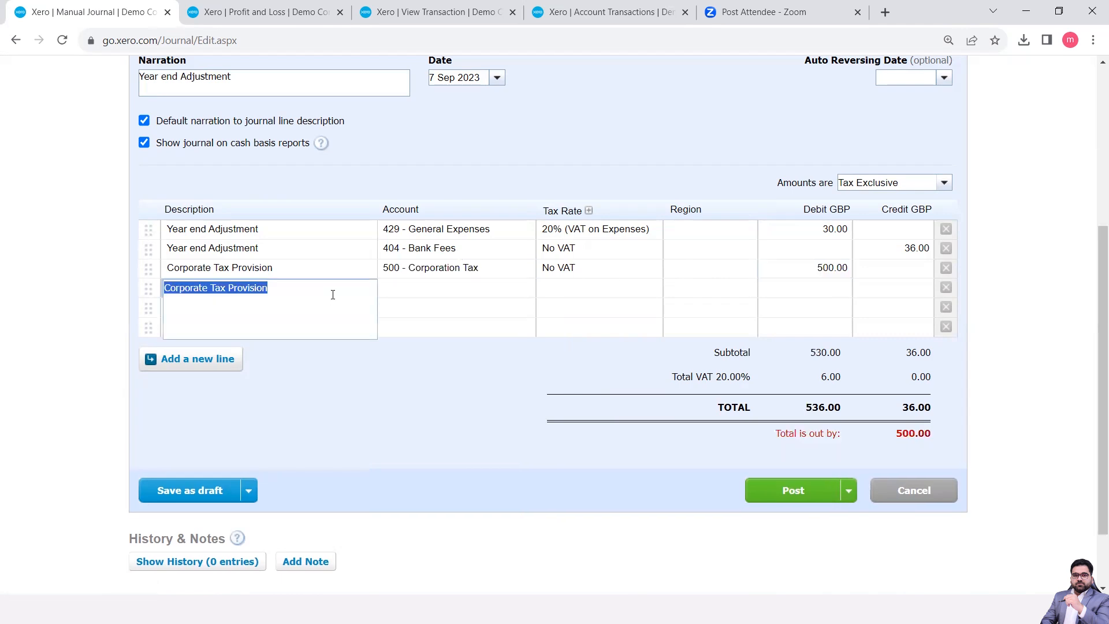
click(424, 289)
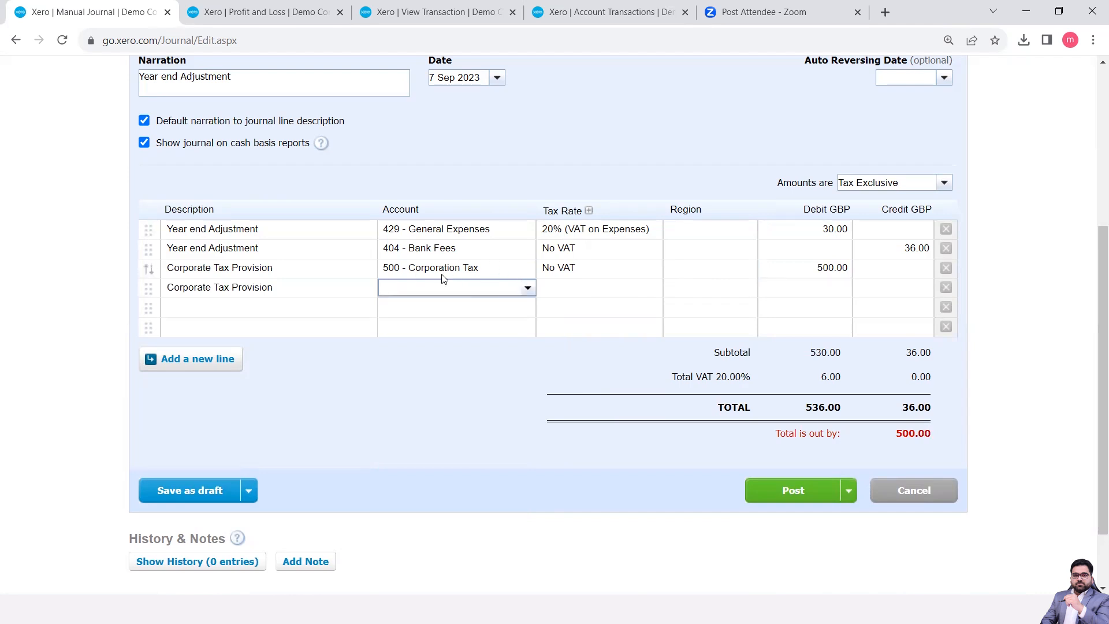
click(528, 289)
drag(555, 321, 579, 491)
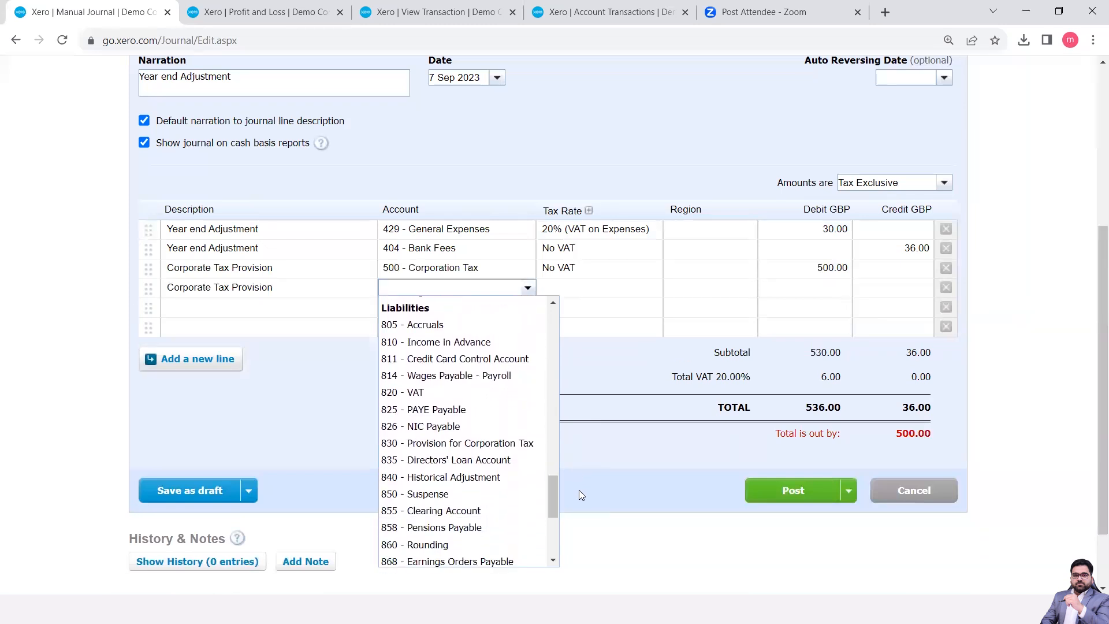
click(524, 444)
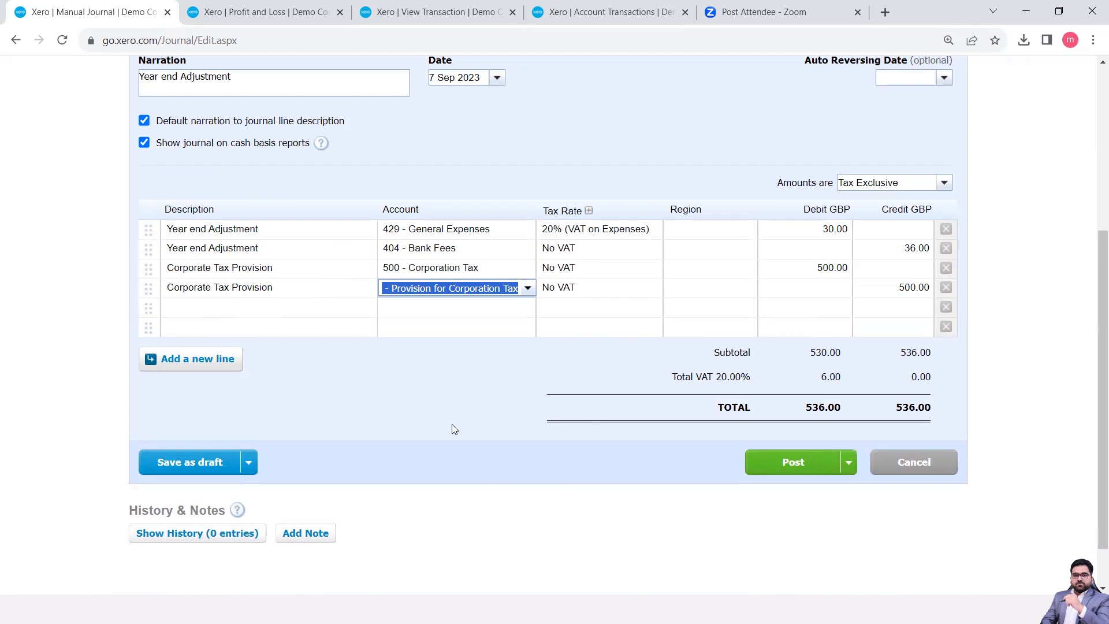
click(800, 463)
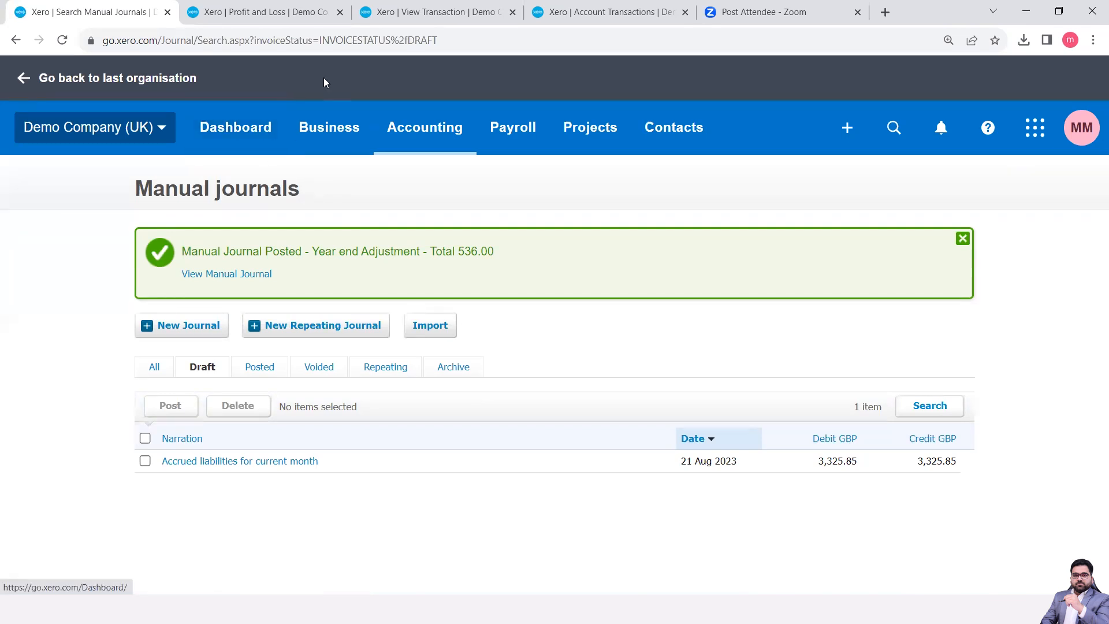
Refresh the open Profit and Loss report for this financial year and examine how the posted journal affects the administrative costs
click(286, 15)
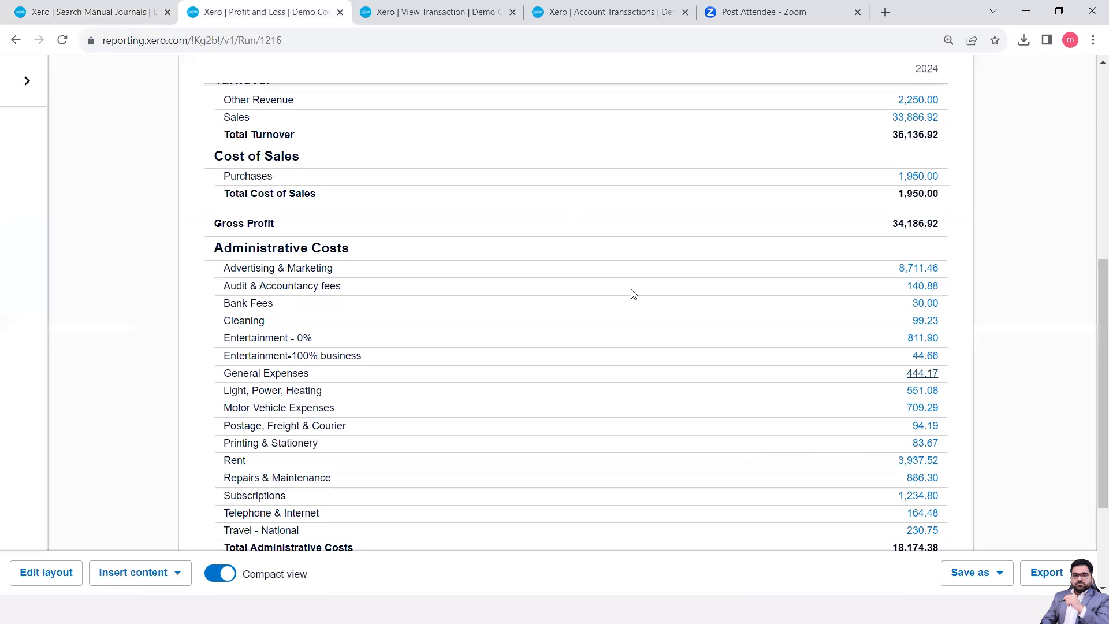
scroll(631, 293, up, 7)
click(943, 308)
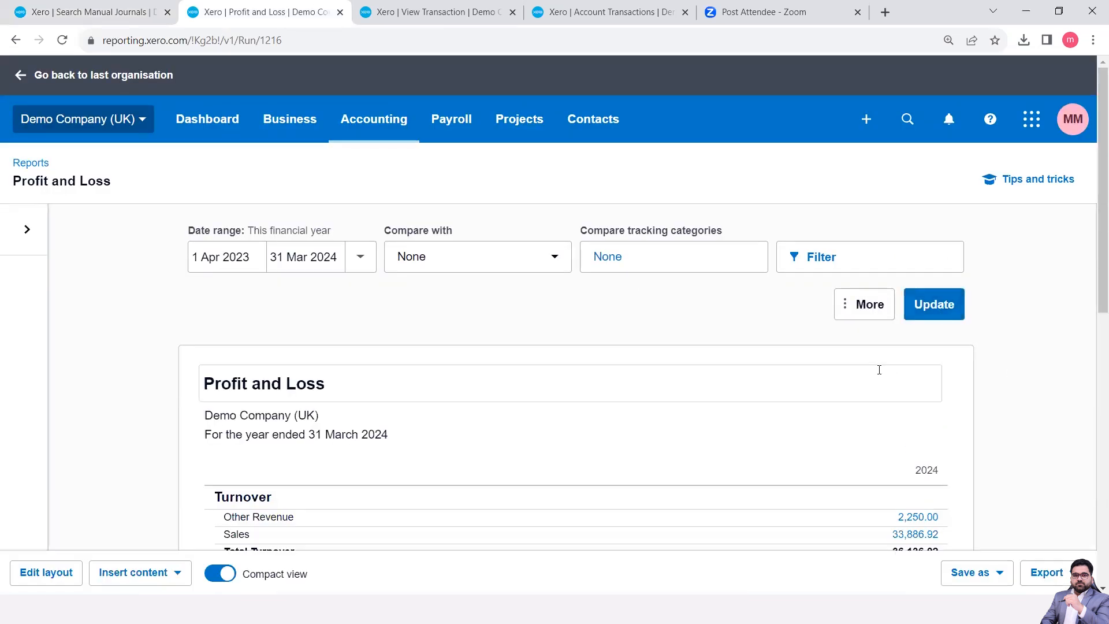
scroll(880, 370, down, 1)
scroll(879, 370, down, 5)
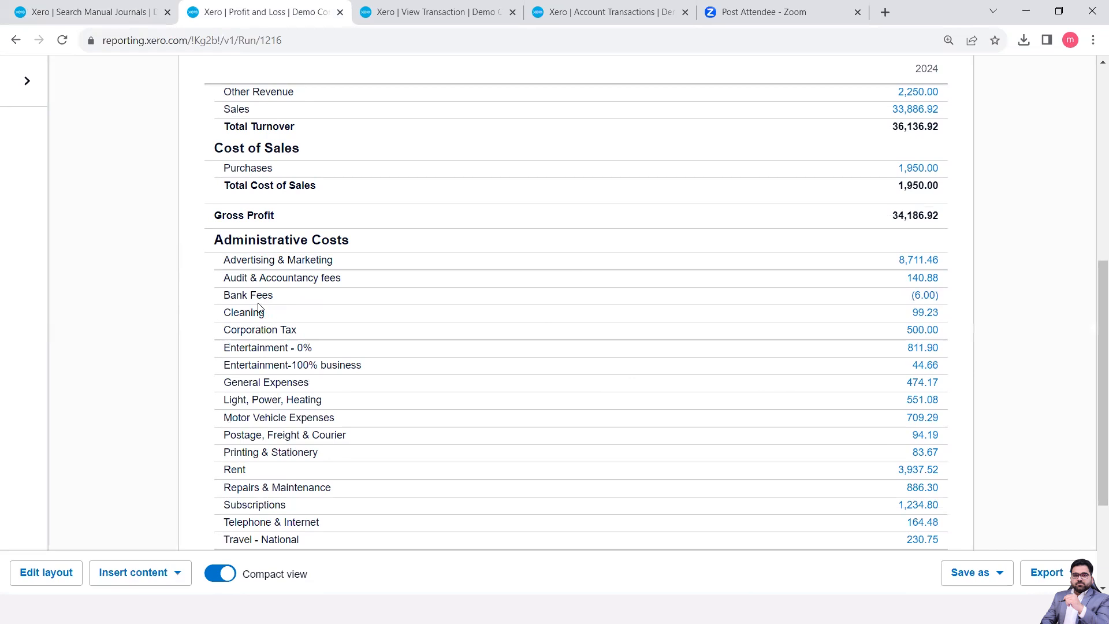
scroll(629, 430, down, 3)
scroll(629, 430, up, 10)
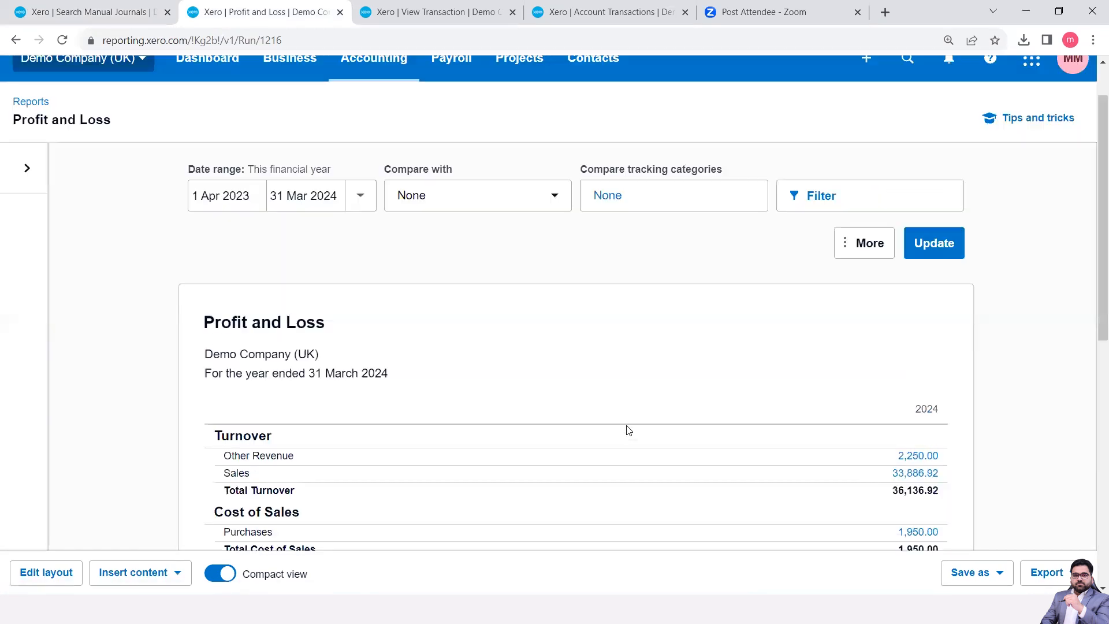